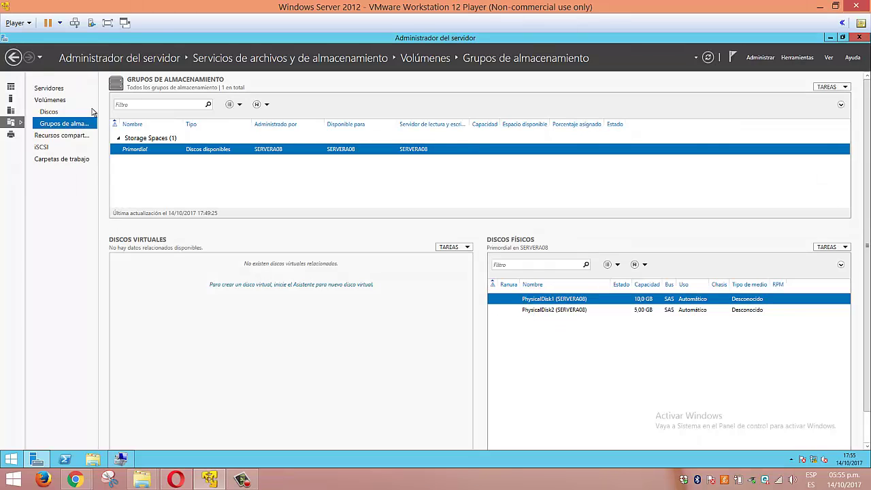
Review the server's disks and the physical disks available in the Primordial storage pool.
{"action": "left_click", "coordinate": [49, 111]}
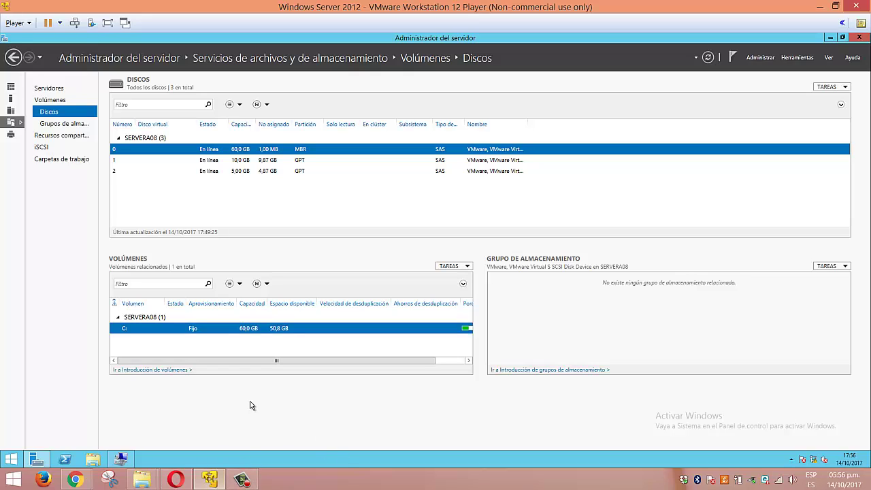
{"action": "left_click", "coordinate": [75, 124]}
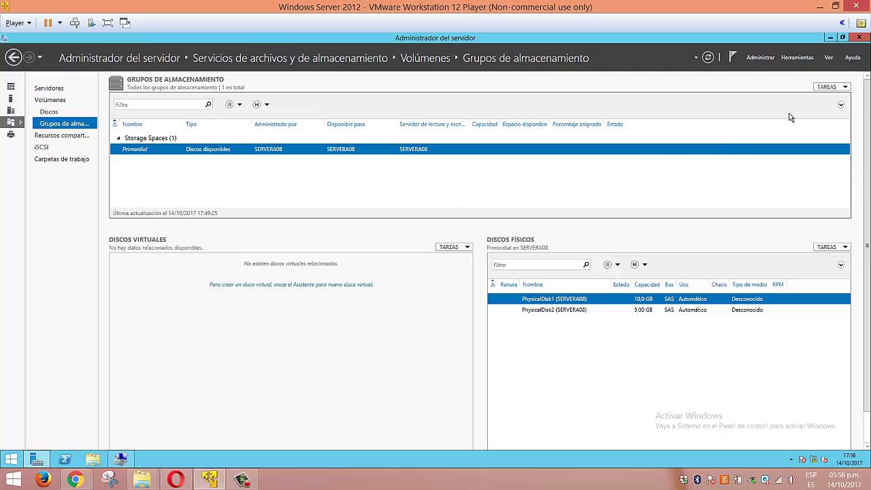
{"action": "left_click", "coordinate": [834, 88]}
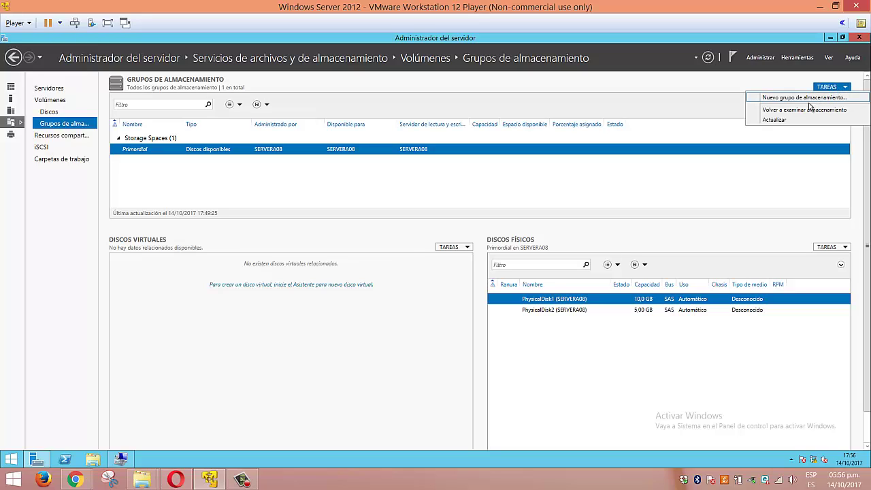
{"action": "left_click", "coordinate": [816, 100]}
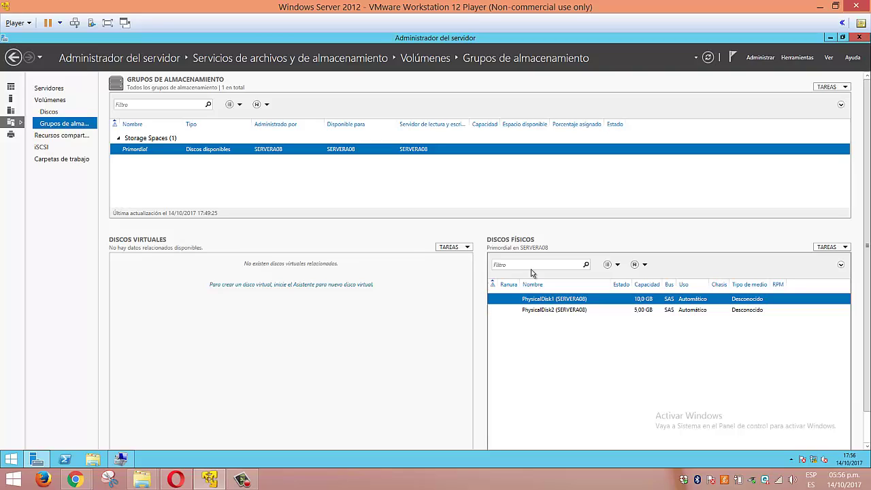
{"action": "left_click", "coordinate": [636, 310]}
{"action": "left_click", "coordinate": [589, 300]}
{"action": "left_click", "coordinate": [548, 311]}
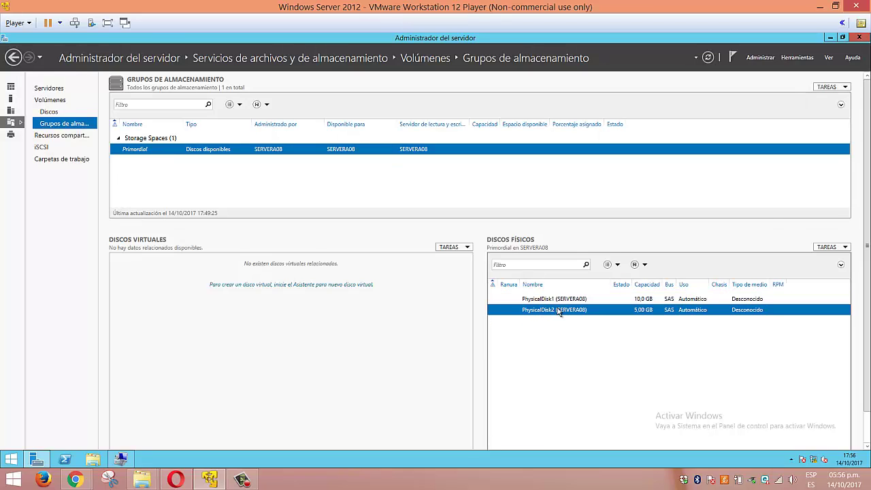
{"action": "left_click", "coordinate": [572, 303]}
{"action": "left_click", "coordinate": [544, 312]}
{"action": "left_click", "coordinate": [557, 300]}
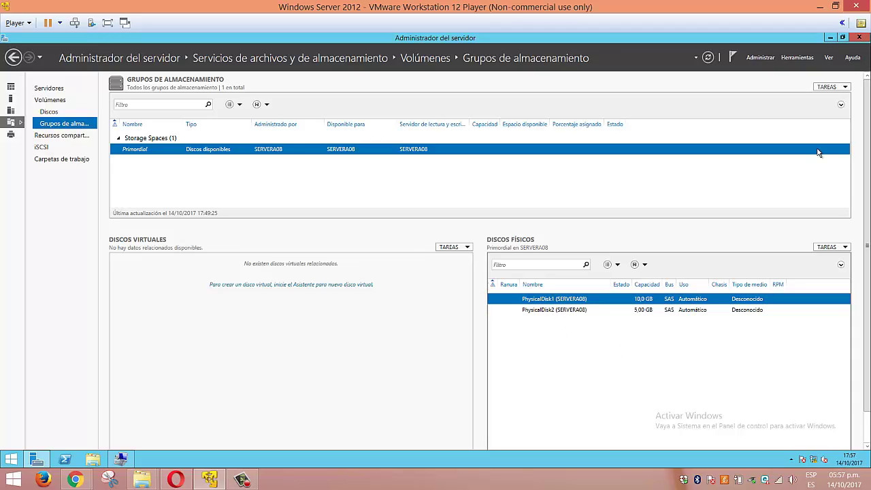
{"action": "left_click", "coordinate": [845, 90]}
{"action": "left_click", "coordinate": [796, 100]}
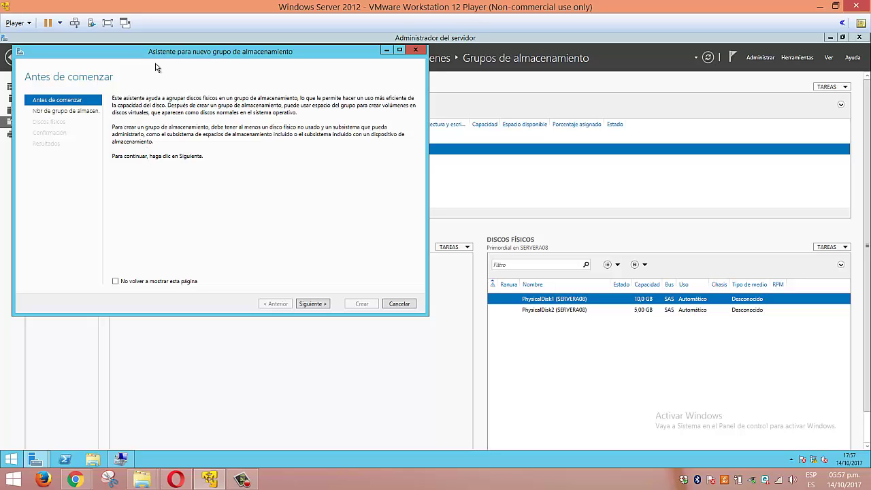
{"action": "left_click_drag", "start_coordinate": [204, 53], "coordinate": [380, 121]}
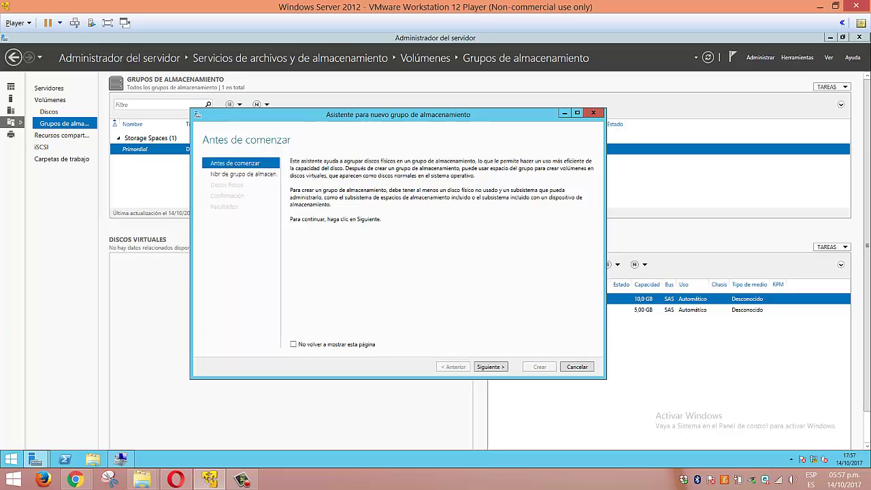
{"action": "left_click_drag", "start_coordinate": [479, 124], "coordinate": [489, 150]}
Switch to Computer Management and shrink the C: volume on Disk 0 by 42044 MB.
{"action": "left_click", "coordinate": [121, 460]}
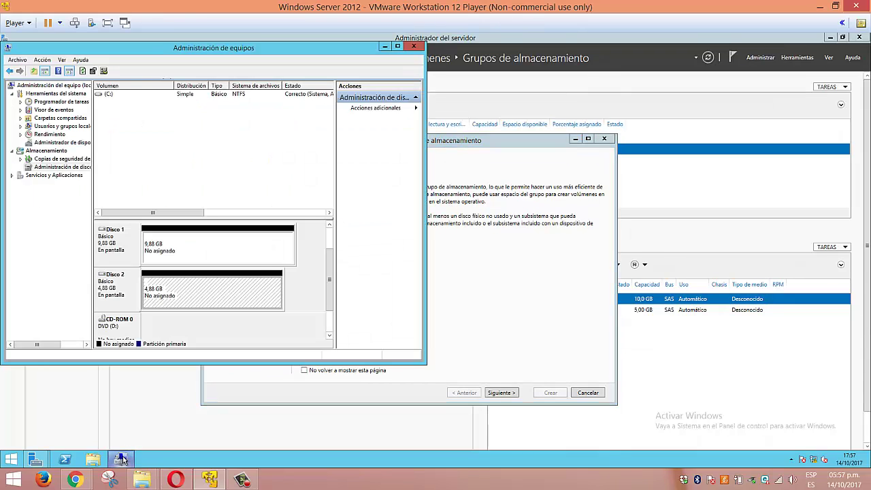
{"action": "left_click_drag", "start_coordinate": [330, 283], "coordinate": [329, 262]}
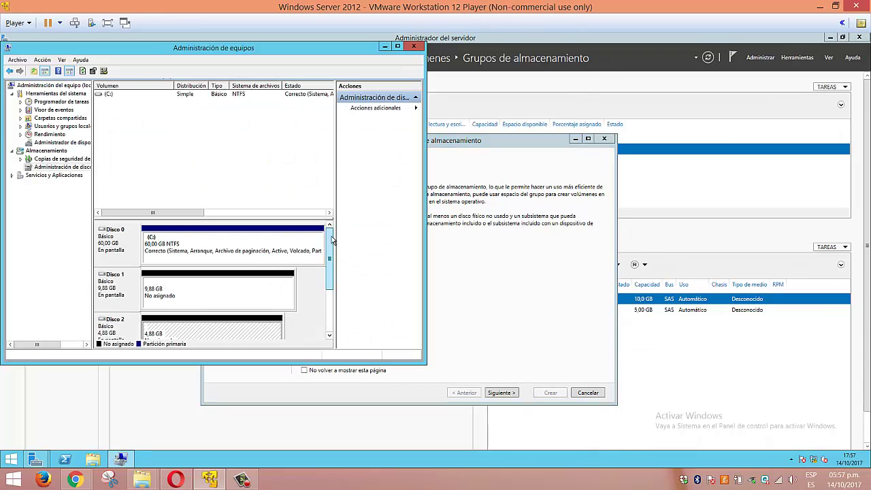
{"action": "left_click", "coordinate": [277, 254]}
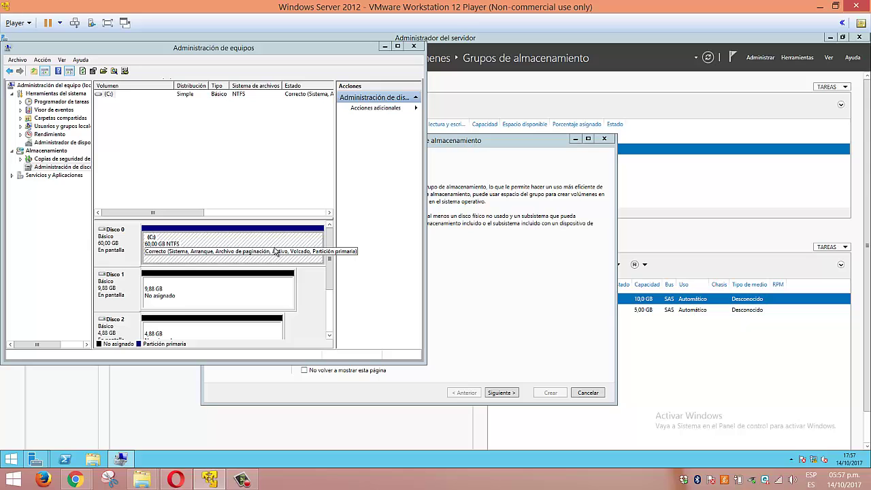
{"action": "right_click", "coordinate": [276, 252]}
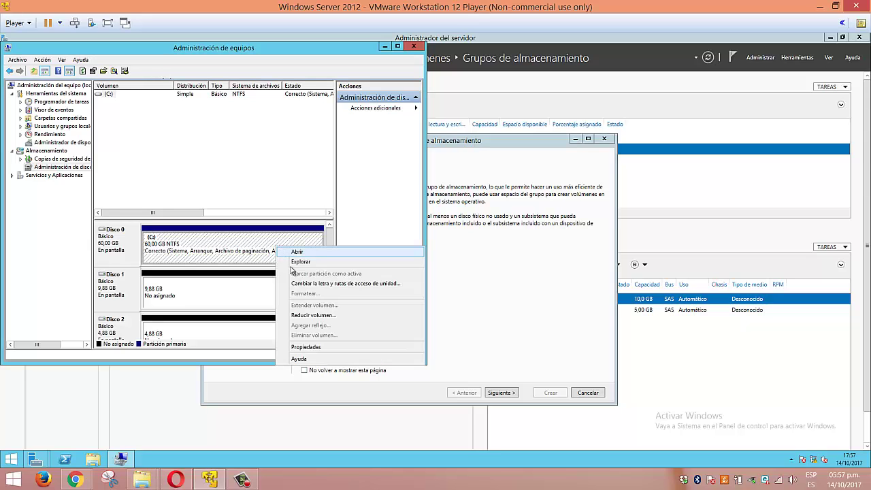
{"action": "left_click", "coordinate": [310, 316]}
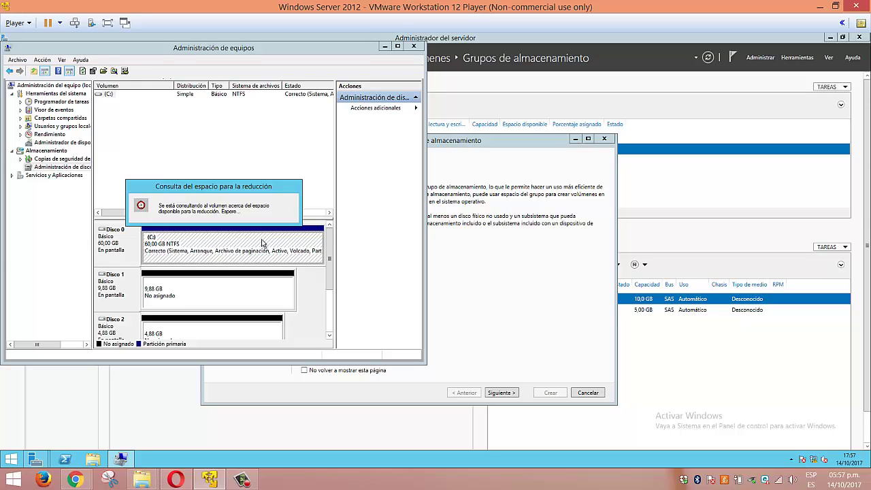
{"action": "type", "text": "2044"}
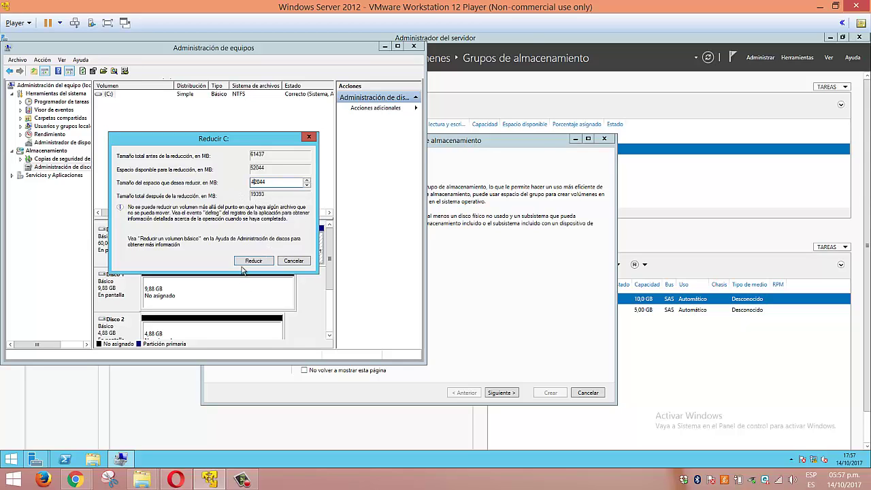
{"action": "left_click", "coordinate": [243, 262]}
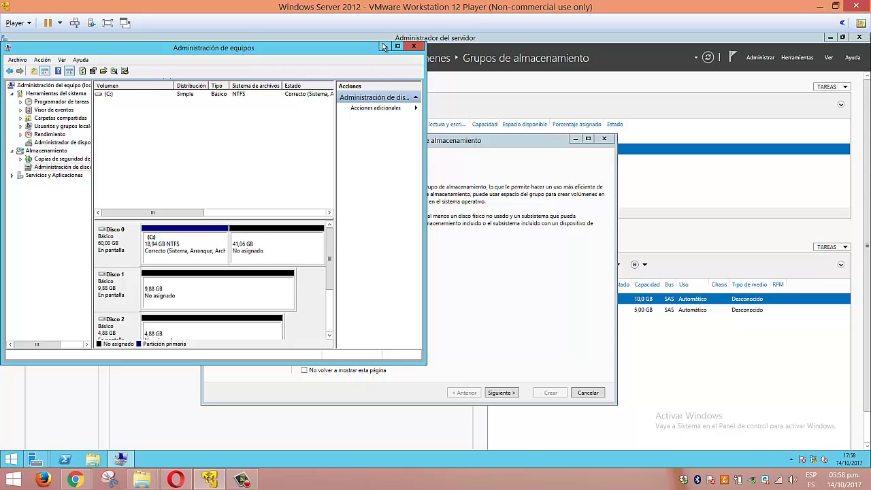
{"action": "left_click", "coordinate": [383, 46]}
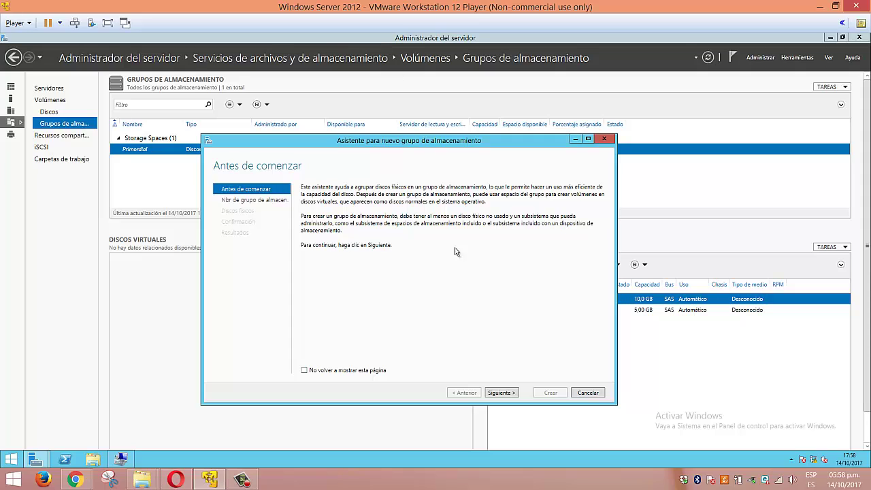
Cancel the open new storage pool wizard and refresh the storage pool data.
{"action": "left_click", "coordinate": [606, 139]}
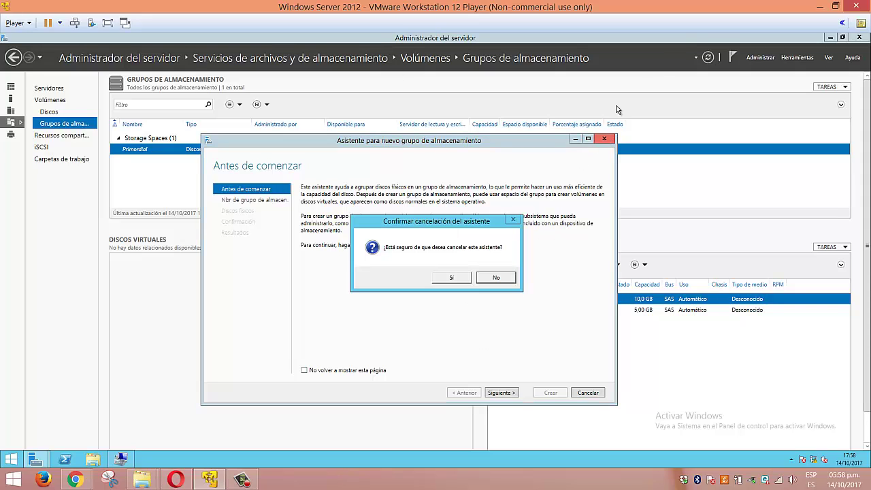
{"action": "left_click", "coordinate": [461, 277]}
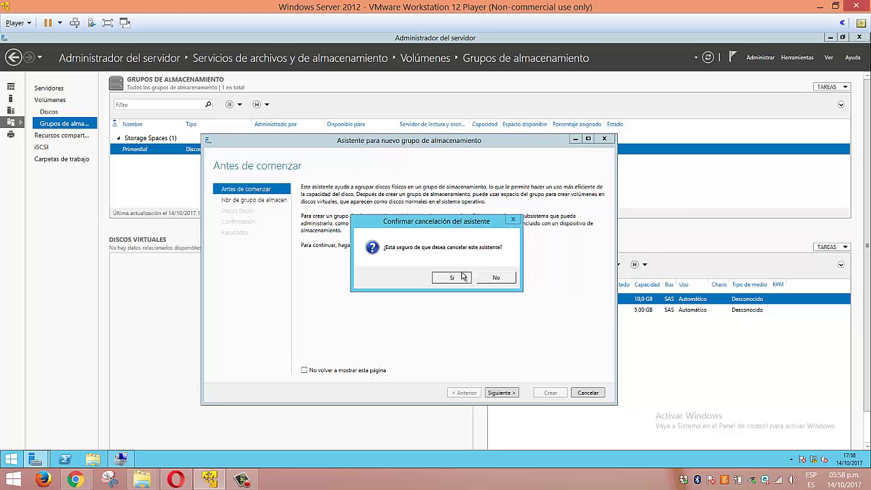
{"action": "left_click", "coordinate": [708, 57]}
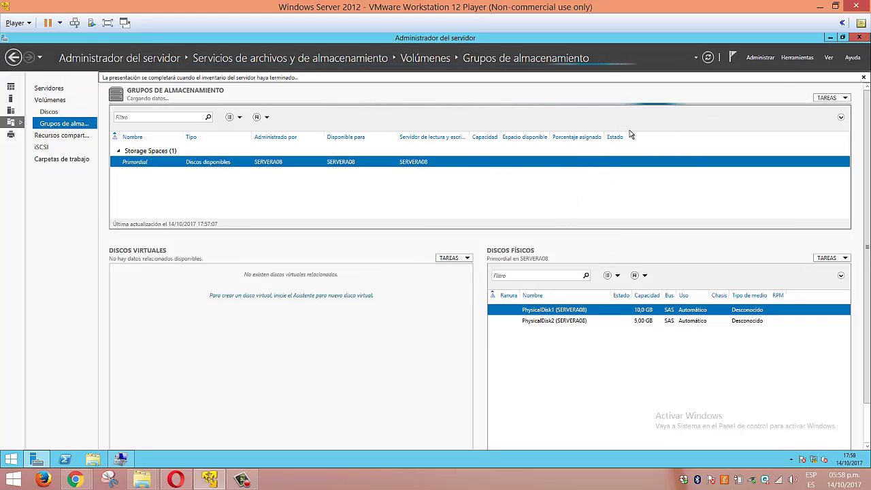
{"action": "left_click", "coordinate": [831, 97]}
{"action": "left_click", "coordinate": [763, 97]}
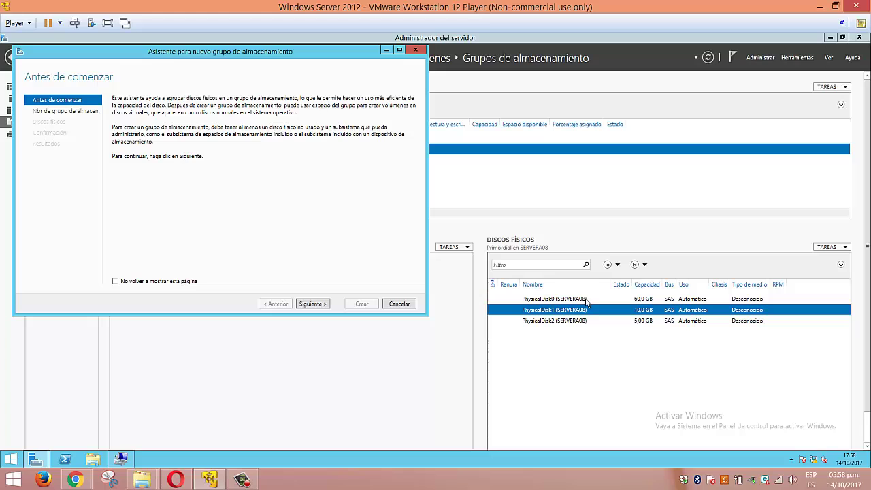
{"action": "left_click", "coordinate": [402, 305]}
{"action": "left_click", "coordinate": [446, 277]}
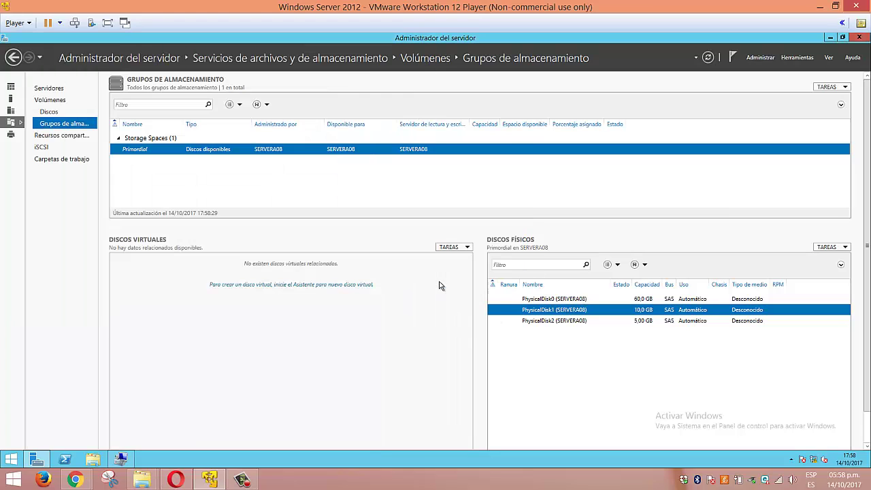
Examine the general, maintenance and detail properties of PhysicalDisk0 in the Primordial pool.
{"action": "left_click", "coordinate": [544, 300]}
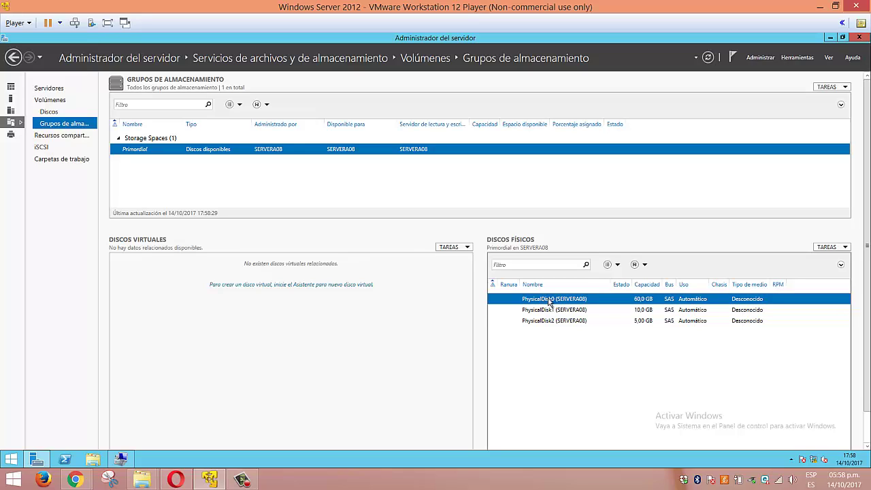
{"action": "right_click", "coordinate": [591, 304]}
{"action": "left_click", "coordinate": [607, 347]}
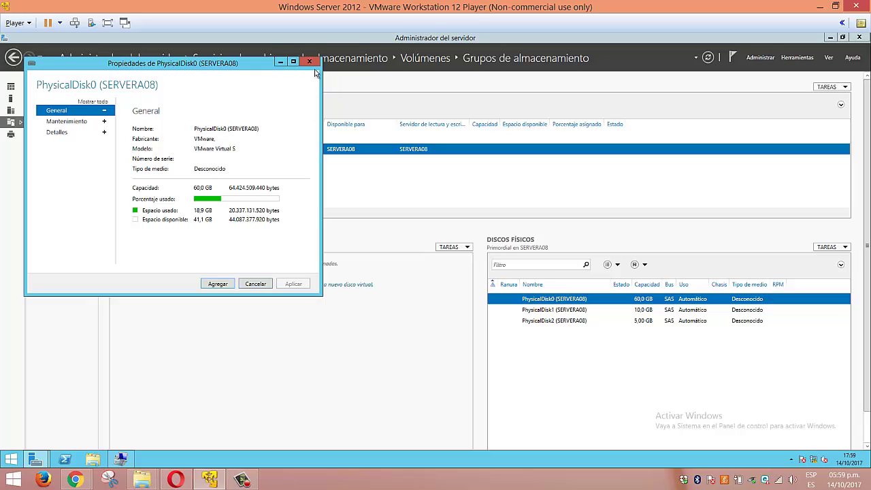
{"action": "left_click", "coordinate": [66, 127]}
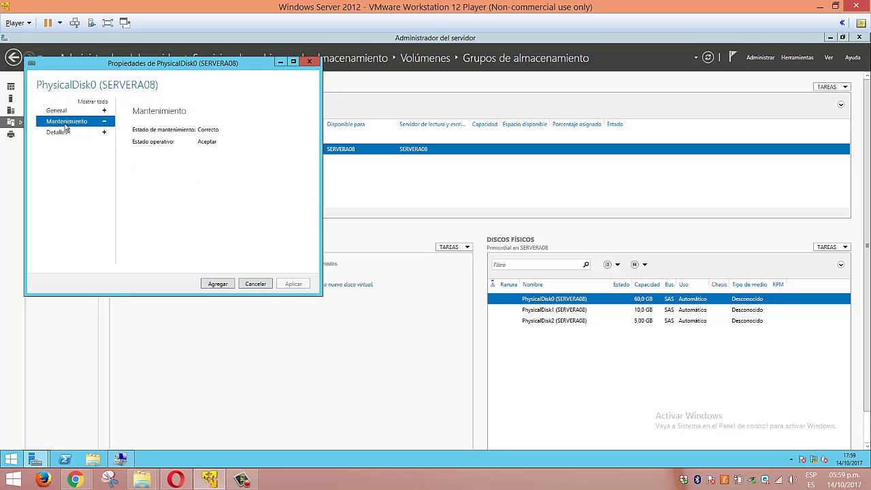
{"action": "left_click", "coordinate": [63, 136]}
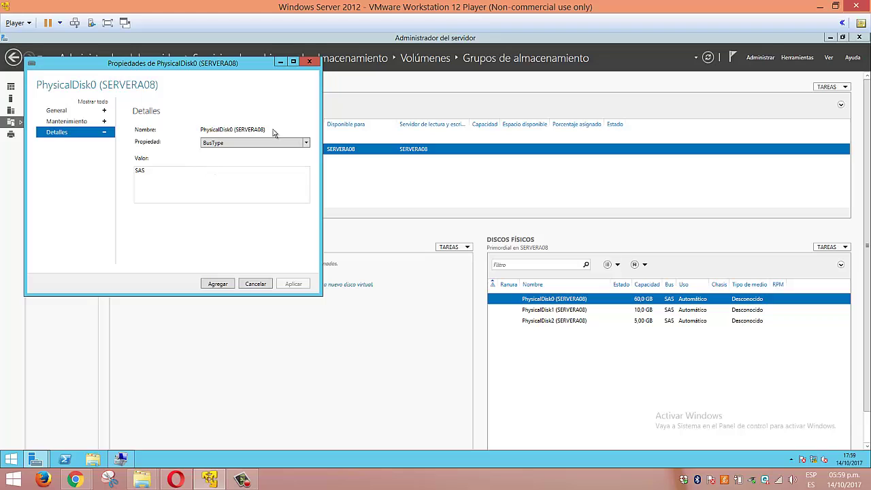
{"action": "left_click", "coordinate": [309, 64]}
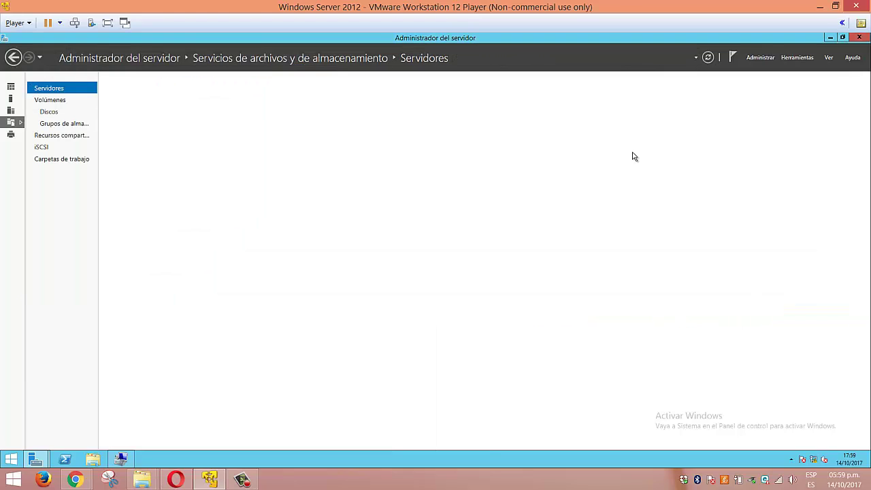
Start the new storage pool wizard from the storage pools page and check Disk 0's partition layout in Computer Management.
{"action": "left_click", "coordinate": [73, 125]}
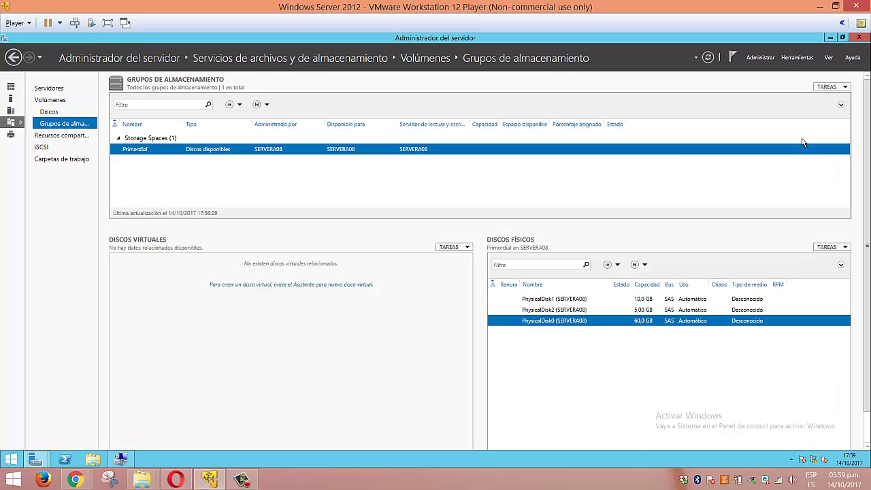
{"action": "left_click", "coordinate": [844, 87]}
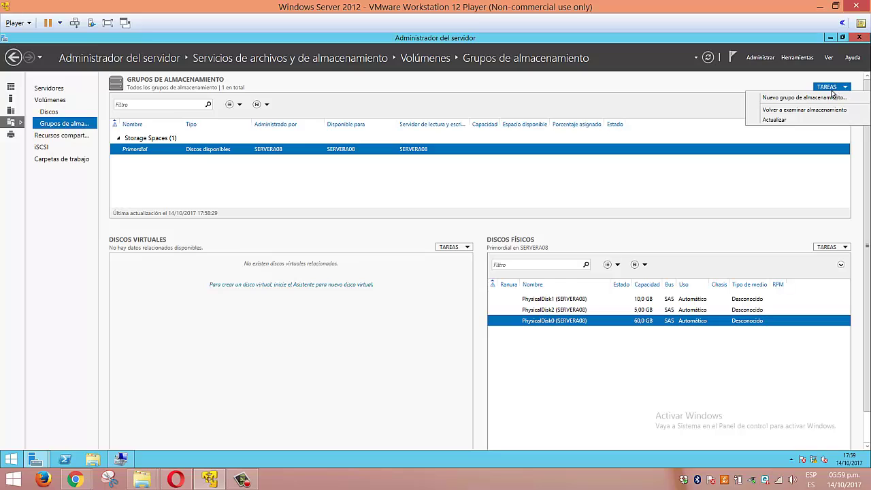
{"action": "left_click", "coordinate": [817, 100]}
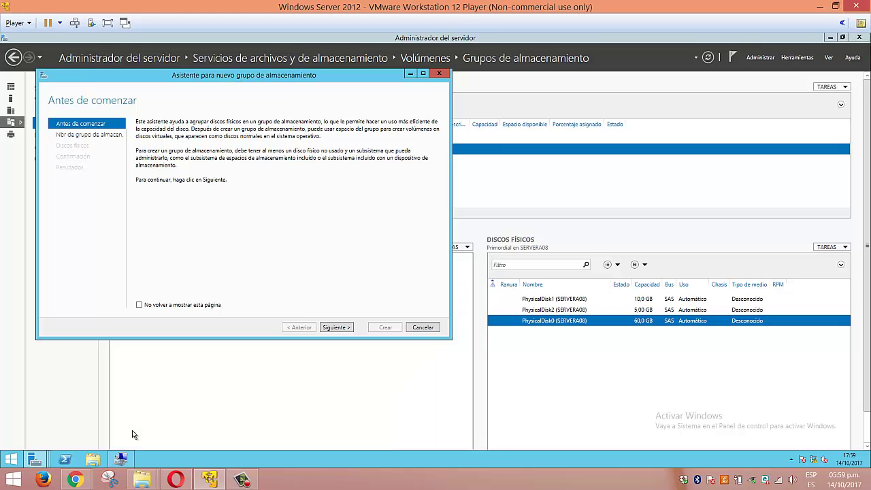
{"action": "left_click", "coordinate": [120, 459]}
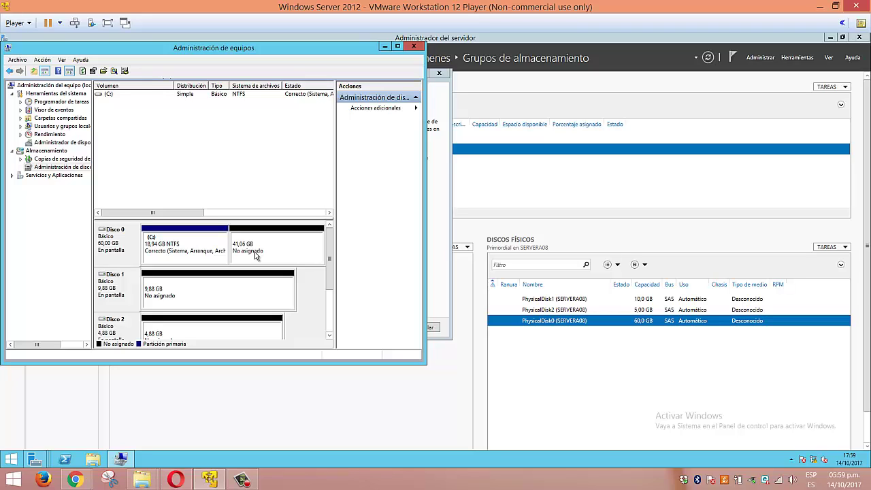
{"action": "left_click", "coordinate": [383, 48]}
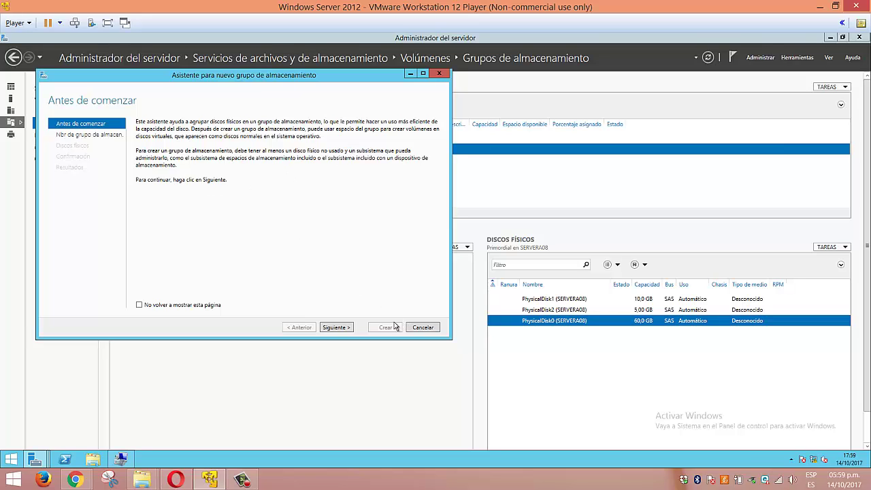
Name the new storage pool REDESII, choose SERVERA08's Primordial disk group and proceed to the physical disk selection.
{"action": "left_click", "coordinate": [336, 328]}
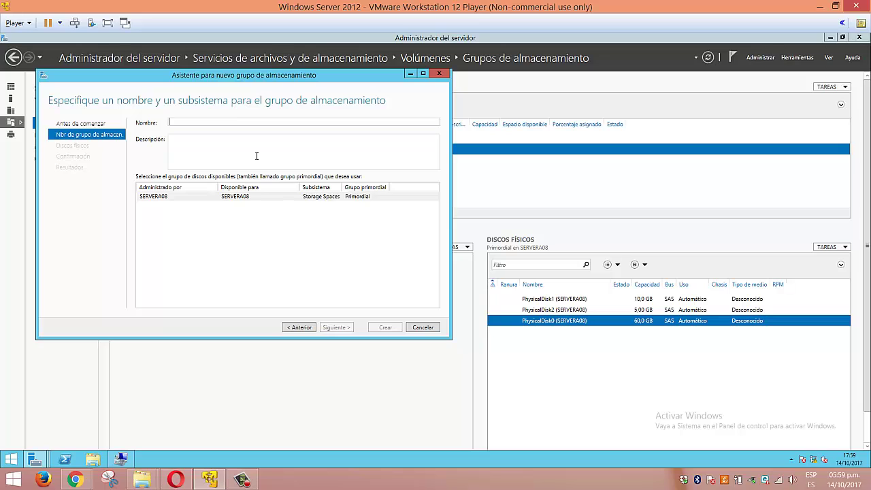
{"action": "left_click", "coordinate": [240, 199]}
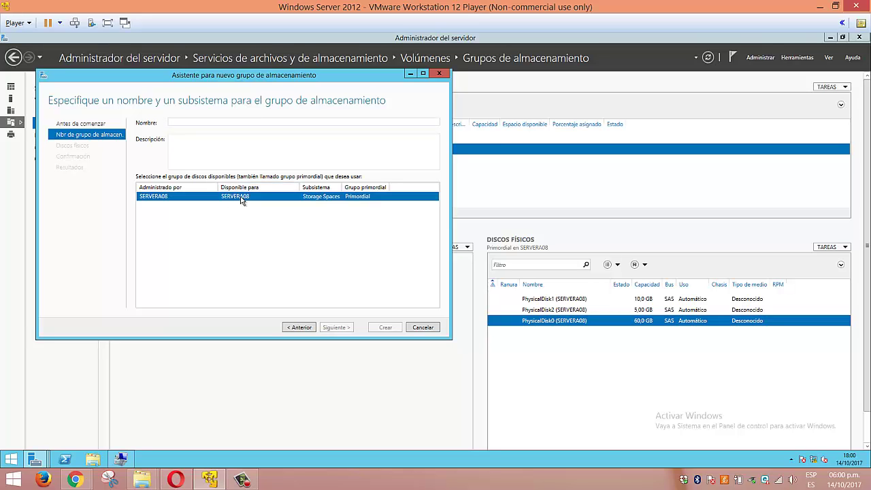
{"action": "left_click", "coordinate": [190, 123]}
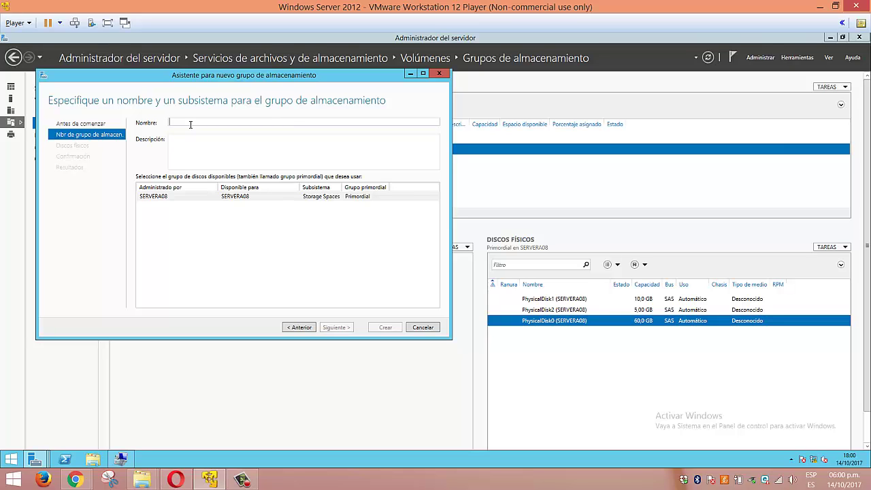
{"action": "type", "text": "REDESI"}
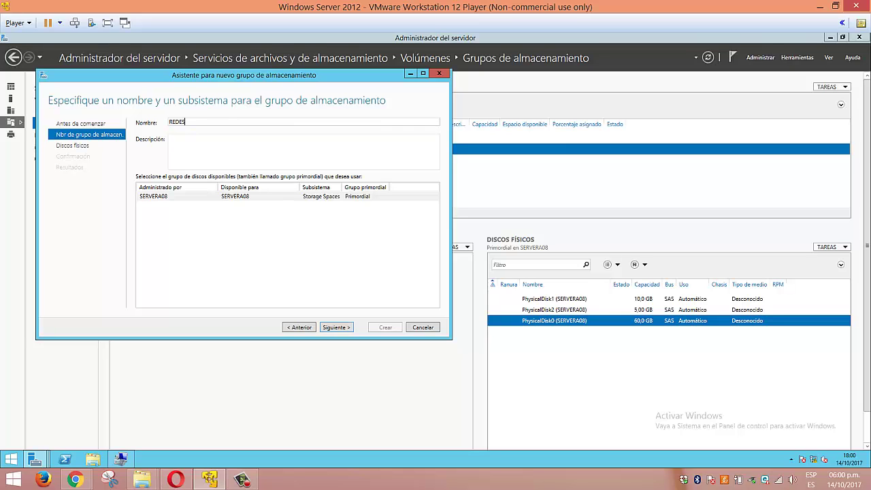
{"action": "left_click", "coordinate": [347, 329]}
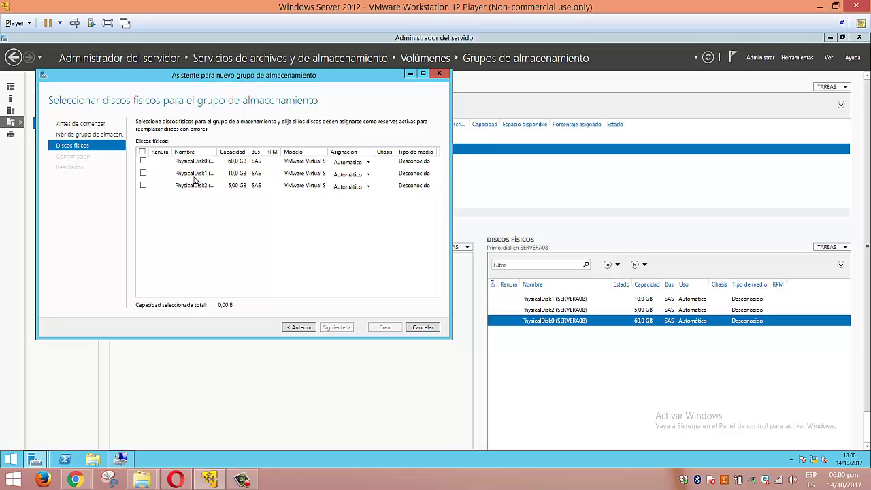
{"action": "left_click", "coordinate": [28, 25]}
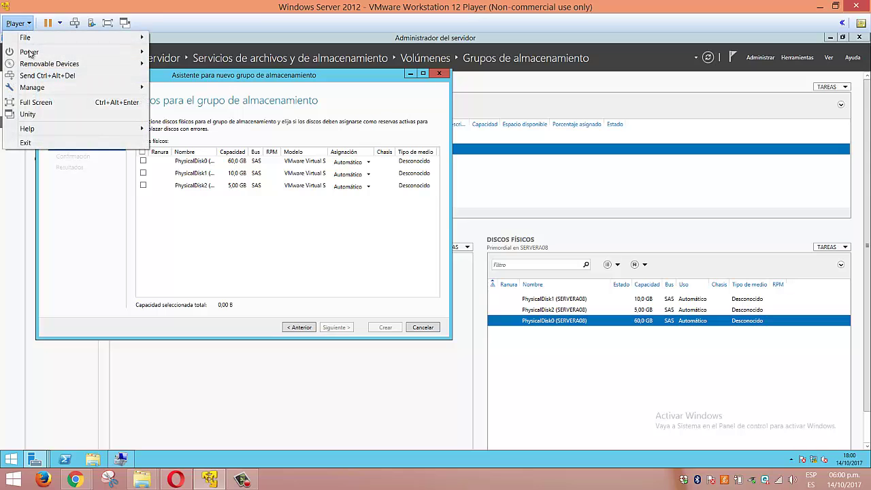
{"action": "mouse_move", "coordinate": [36, 88]}
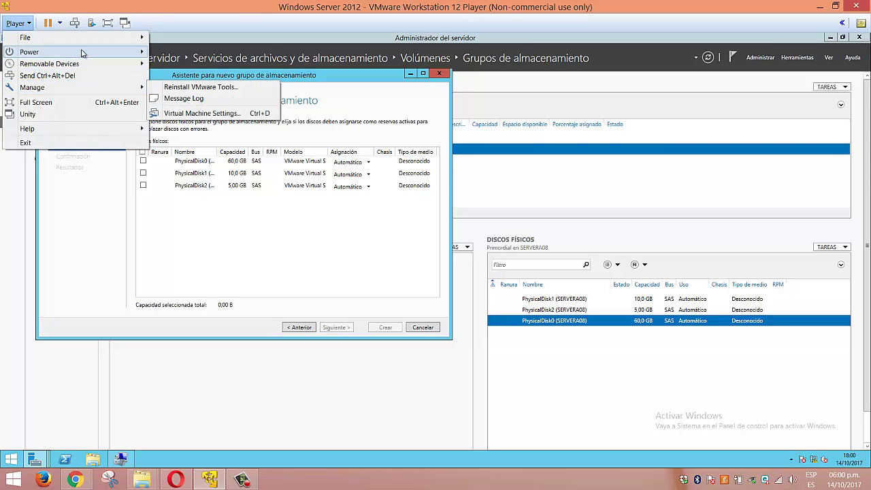
{"action": "mouse_move", "coordinate": [83, 54]}
{"action": "mouse_move", "coordinate": [109, 66]}
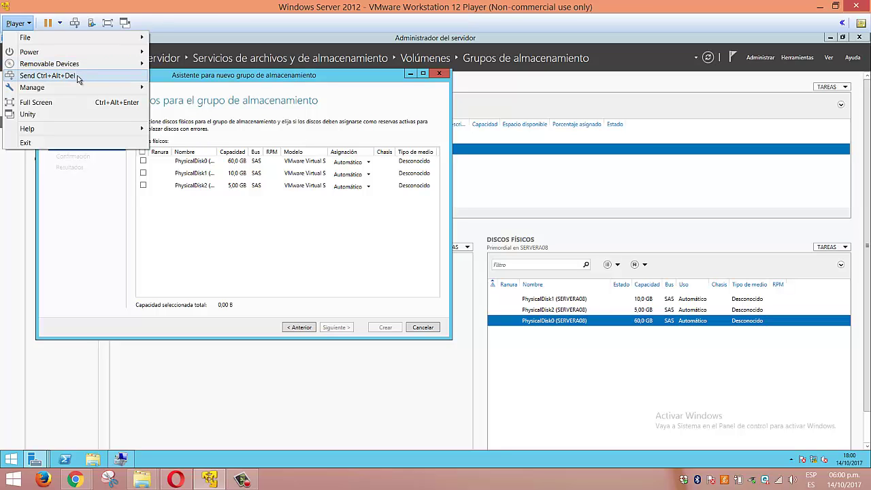
{"action": "left_click", "coordinate": [77, 76]}
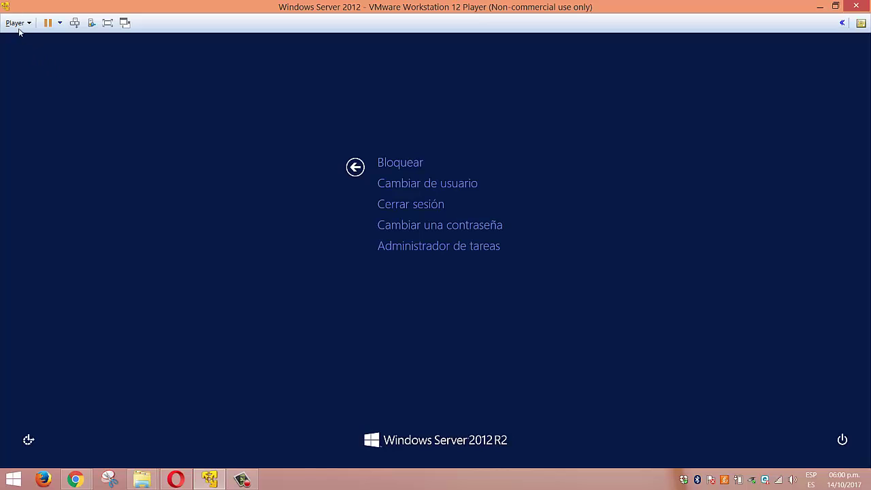
{"action": "left_click", "coordinate": [243, 479]}
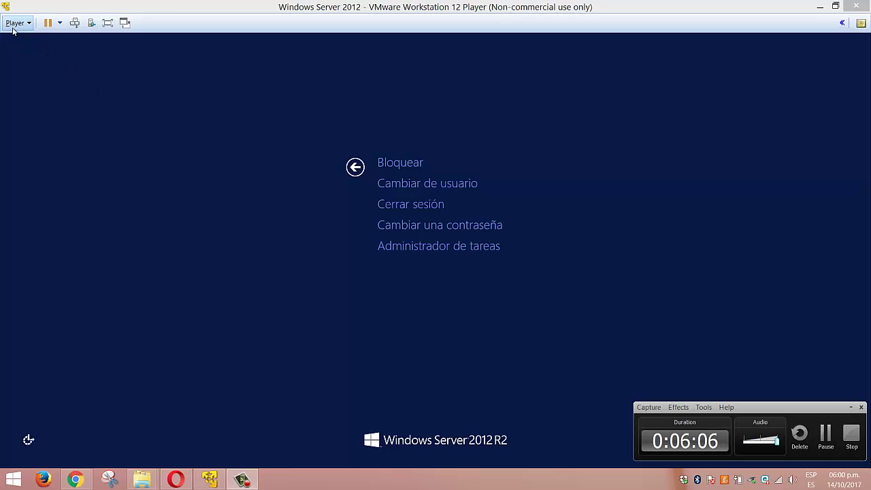
{"action": "left_click", "coordinate": [355, 166]}
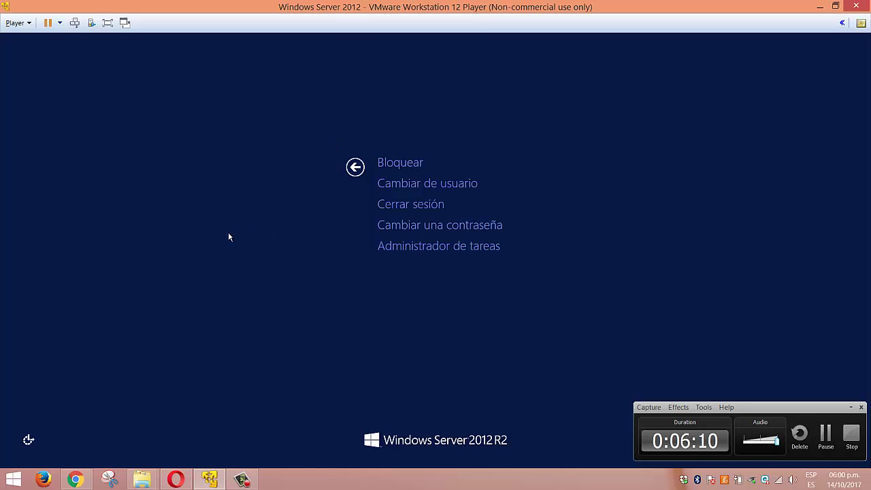
{"action": "key", "text": "Escape"}
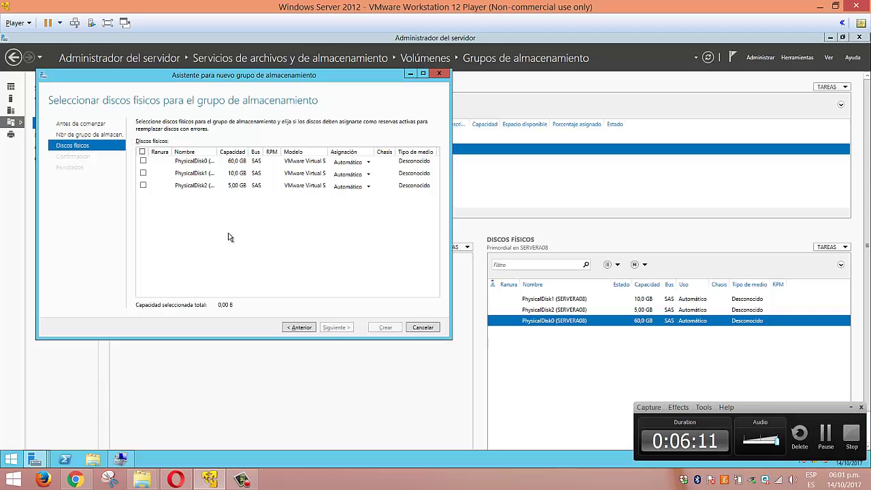
Examine the virtual machine's hard disk settings for the first disk and Hard Disk 2, then close the settings.
{"action": "left_click", "coordinate": [20, 26]}
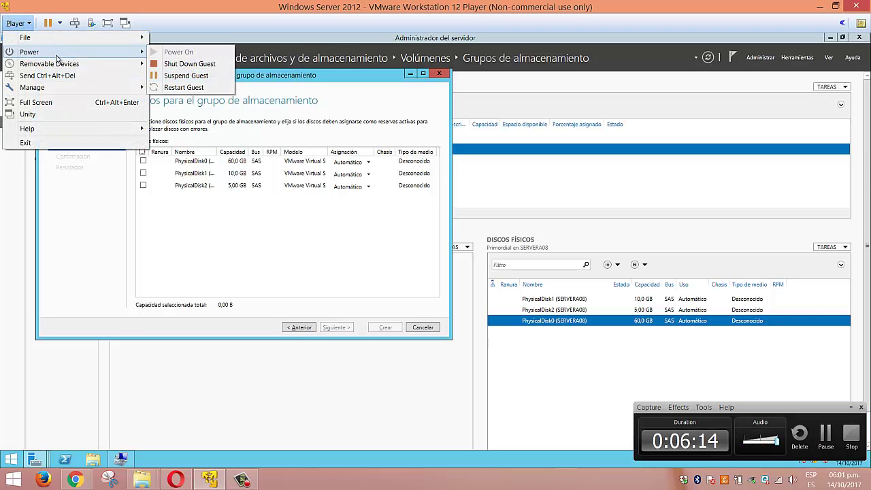
{"action": "mouse_move", "coordinate": [101, 64]}
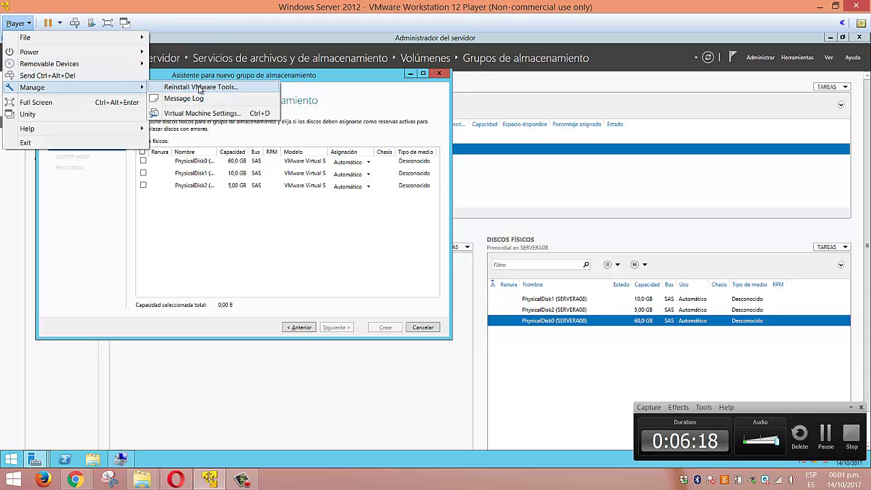
{"action": "left_click", "coordinate": [194, 113]}
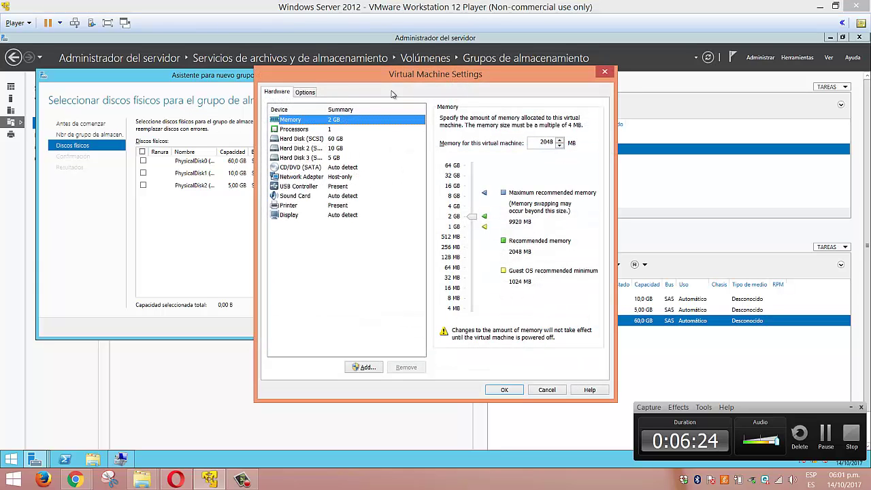
{"action": "left_click", "coordinate": [306, 148]}
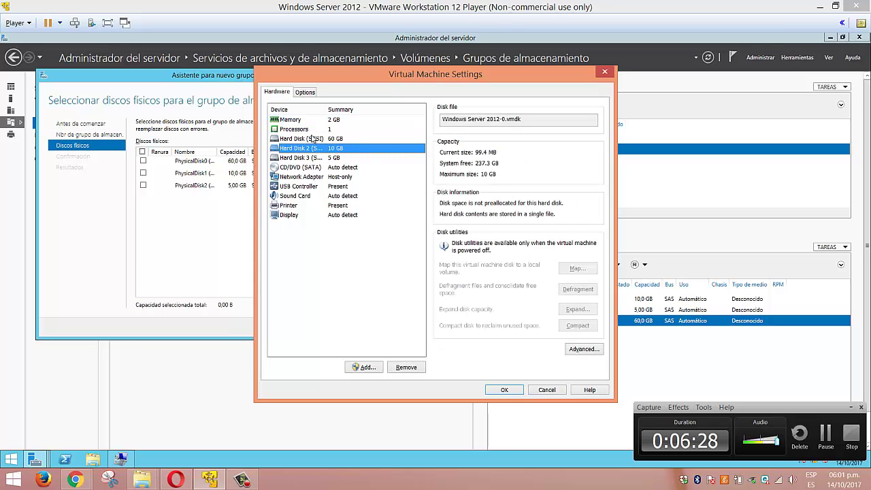
{"action": "left_click", "coordinate": [313, 139]}
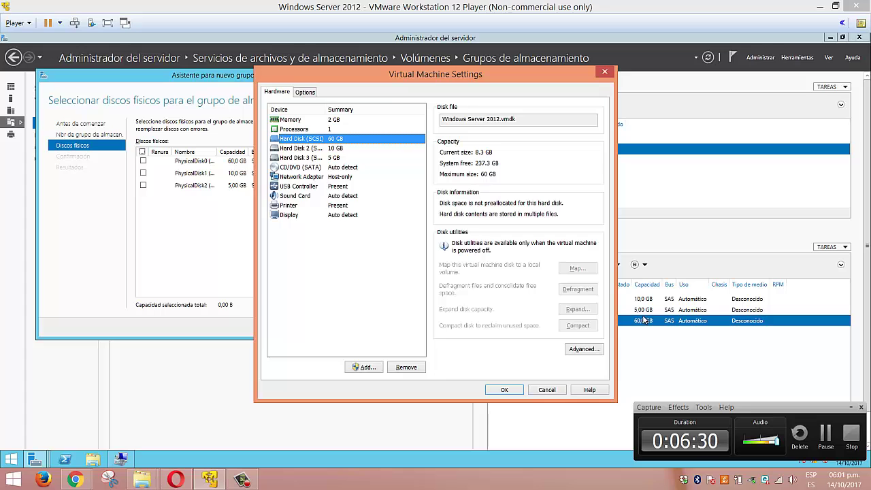
{"action": "left_click_drag", "start_coordinate": [463, 73], "coordinate": [303, 68]}
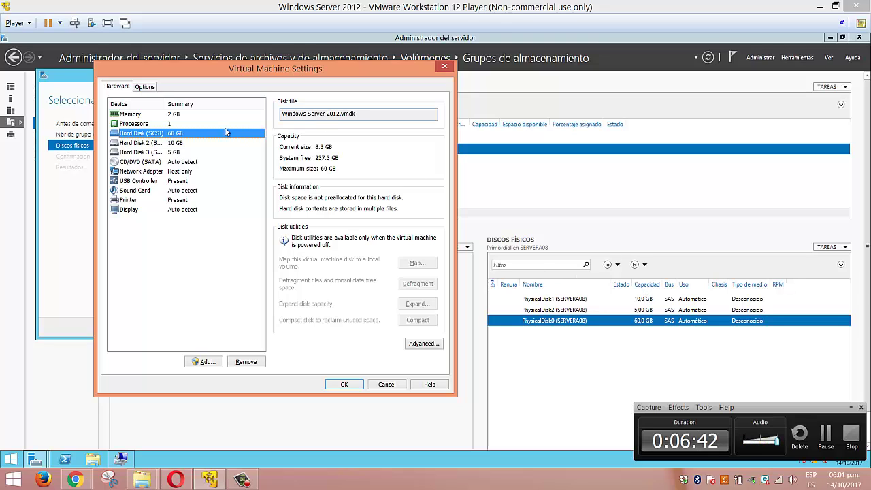
{"action": "left_click", "coordinate": [177, 142]}
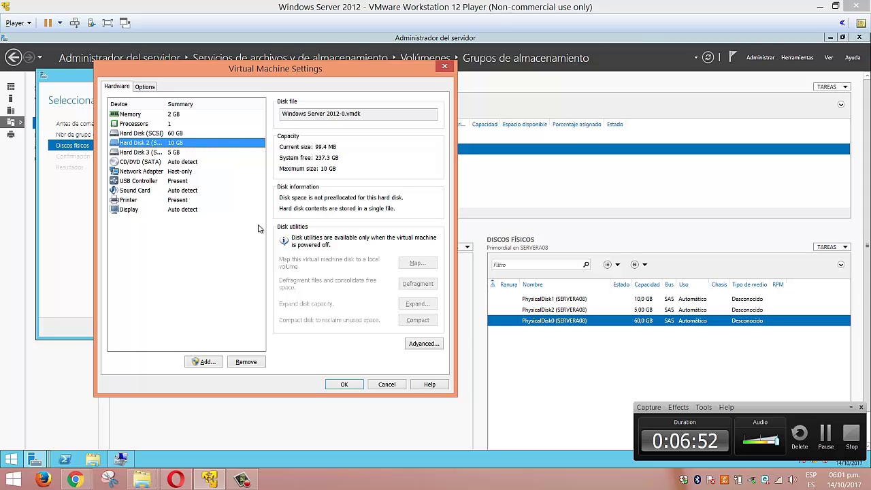
{"action": "left_click", "coordinate": [343, 385]}
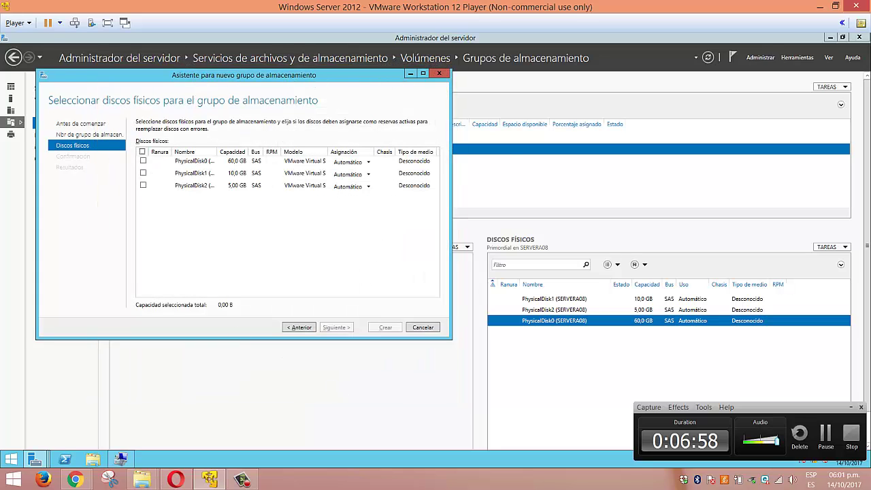
Select PhysicalDisk0 with automatic allocation for the storage pool and proceed to the confirmation page.
{"action": "left_click_drag", "start_coordinate": [312, 81], "coordinate": [403, 101]}
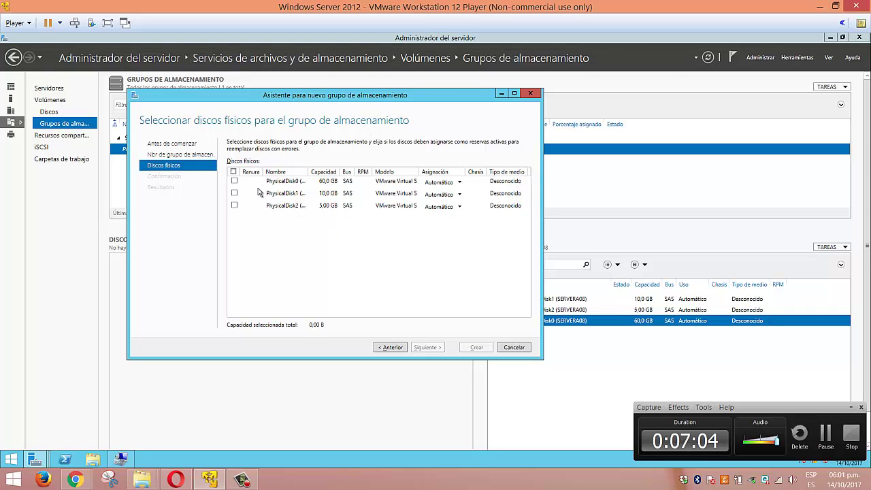
{"action": "left_click", "coordinate": [234, 182]}
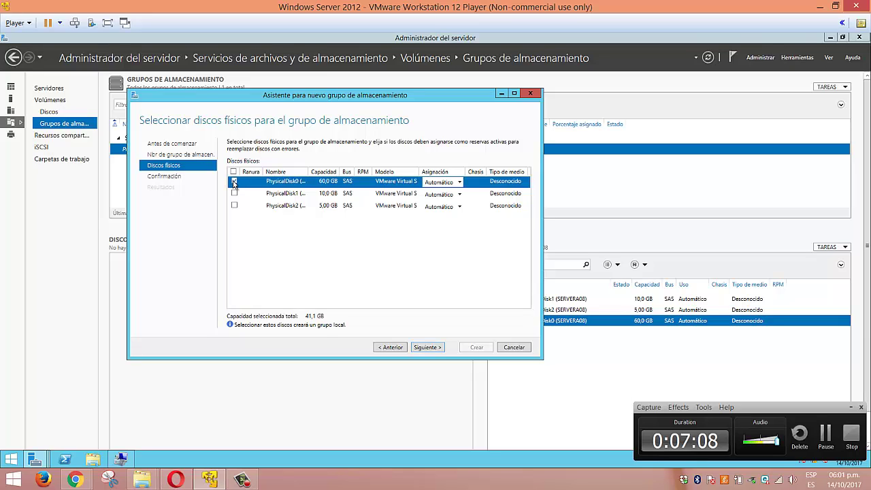
{"action": "left_click", "coordinate": [439, 345]}
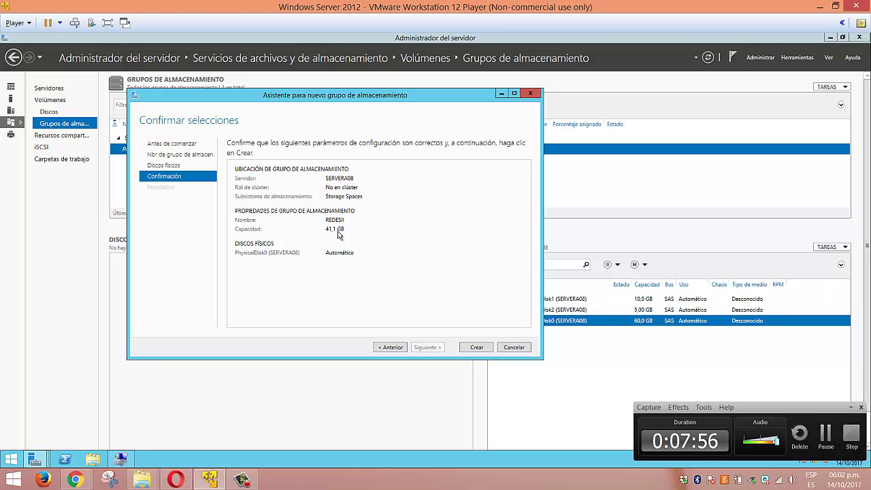
Check Disk 0's unallocated space in Computer Management against the pool capacity and return to the storage pool wizard.
{"action": "left_click", "coordinate": [125, 461]}
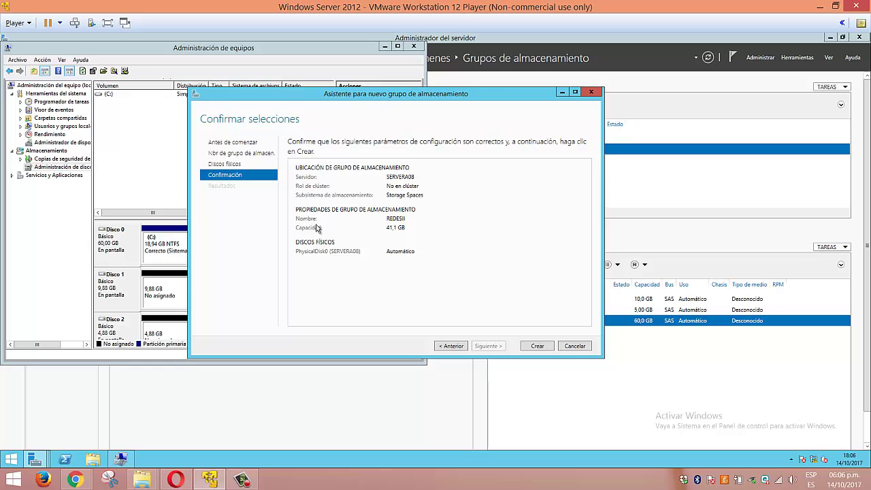
{"action": "left_click", "coordinate": [295, 46]}
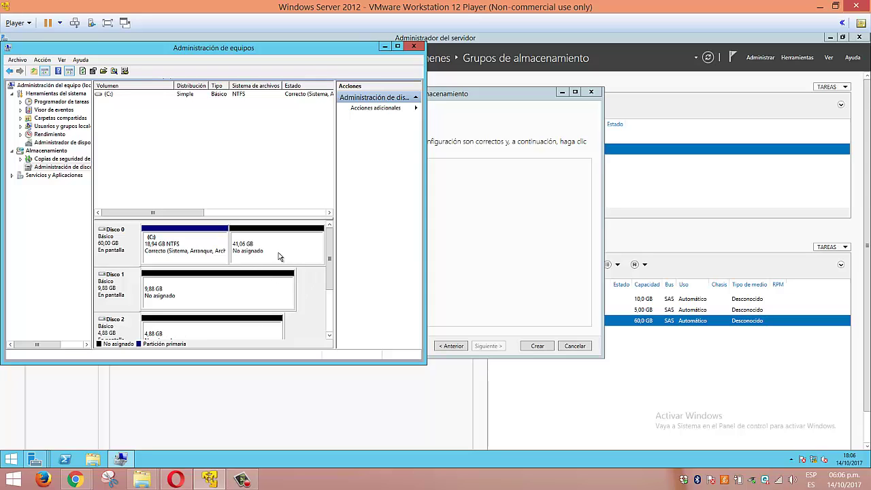
{"action": "left_click", "coordinate": [495, 104]}
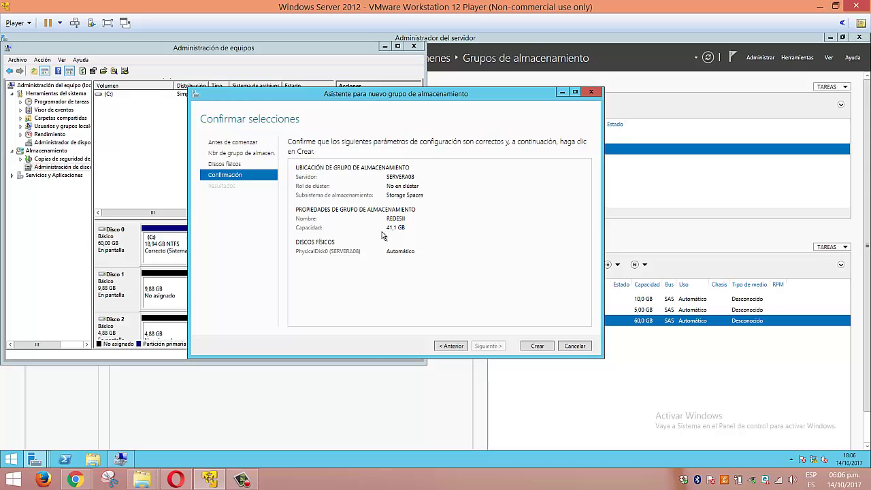
Create the REDESII storage pool, then close the wizard and Computer Management.
{"action": "left_click", "coordinate": [545, 347]}
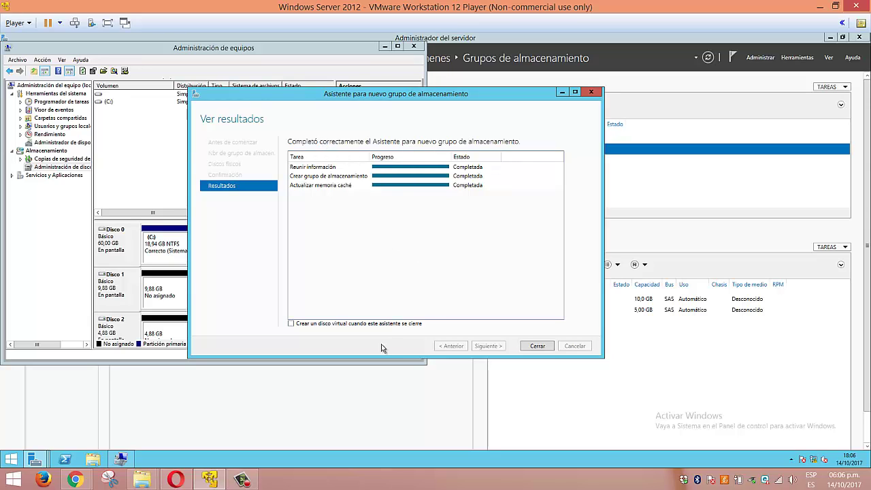
{"action": "left_click", "coordinate": [537, 346]}
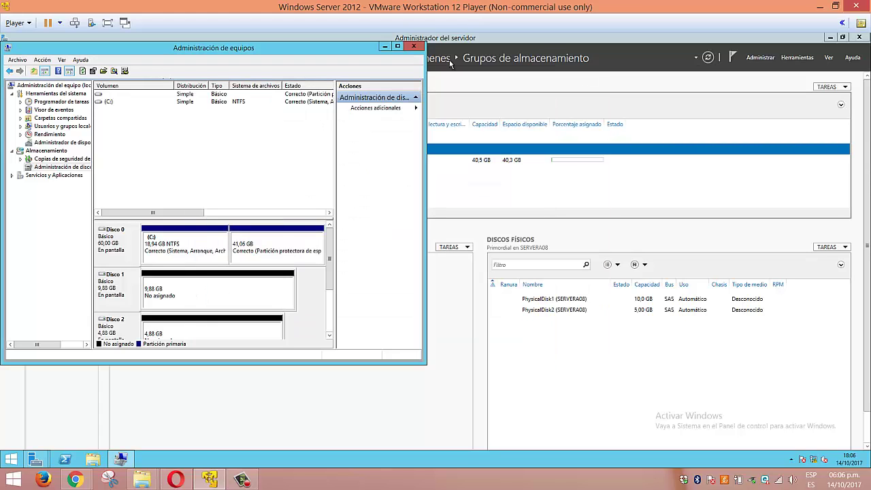
{"action": "left_click", "coordinate": [415, 47]}
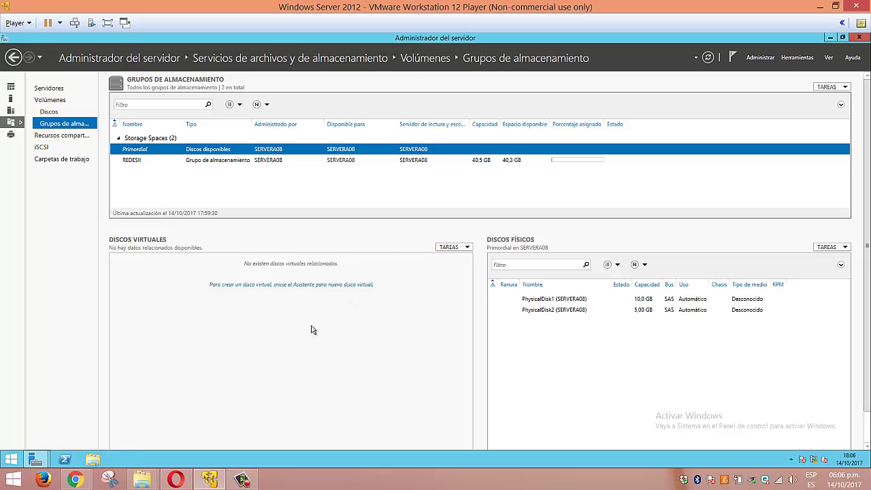
Start the new virtual disk wizard for the REDESII pool, confirm that pool and proceed to the virtual disk name page.
{"action": "left_click", "coordinate": [188, 166]}
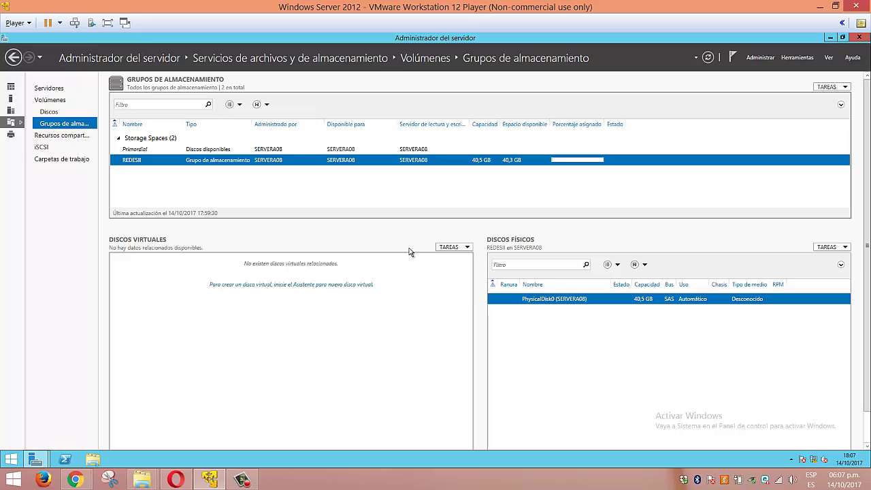
{"action": "left_click", "coordinate": [469, 248]}
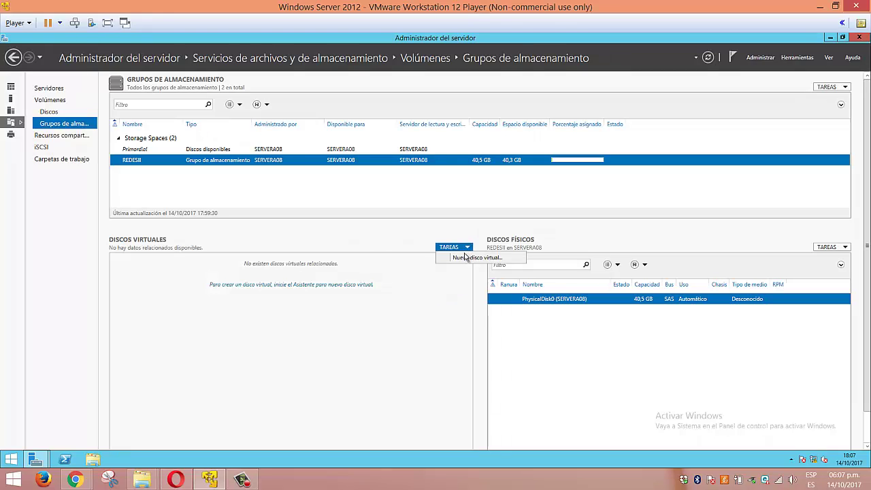
{"action": "left_click", "coordinate": [461, 258]}
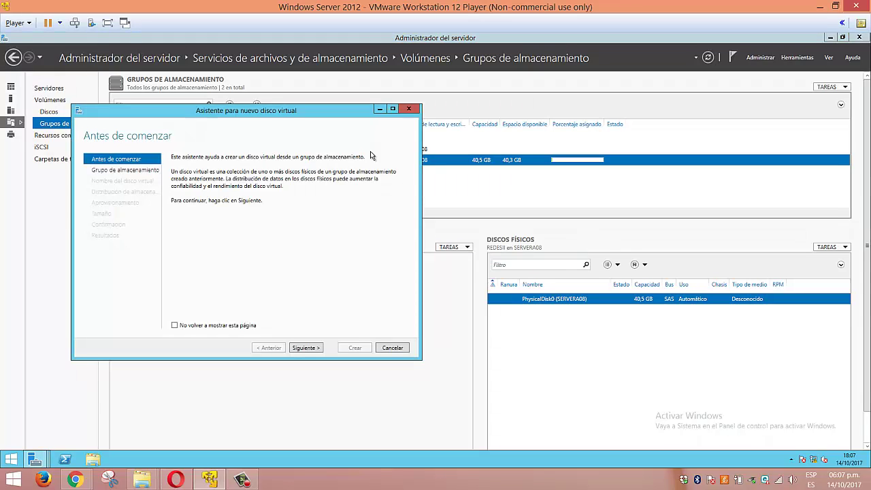
{"action": "left_click_drag", "start_coordinate": [318, 117], "coordinate": [404, 117]}
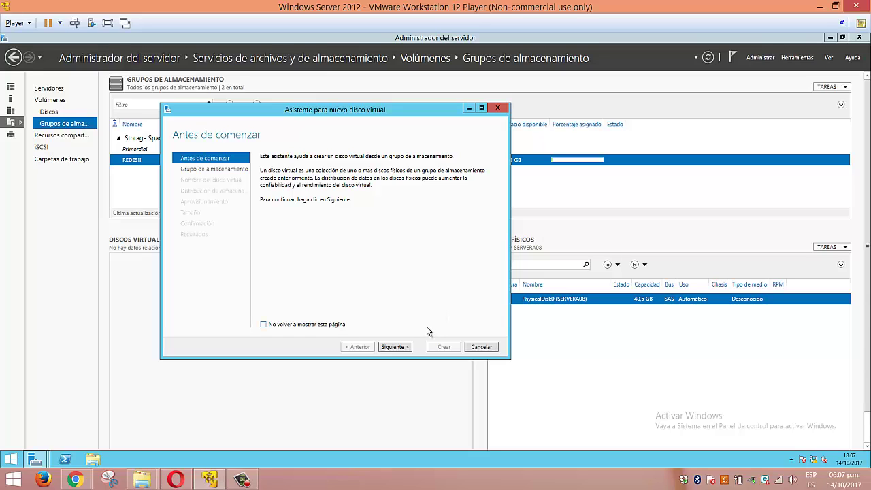
{"action": "left_click", "coordinate": [394, 347]}
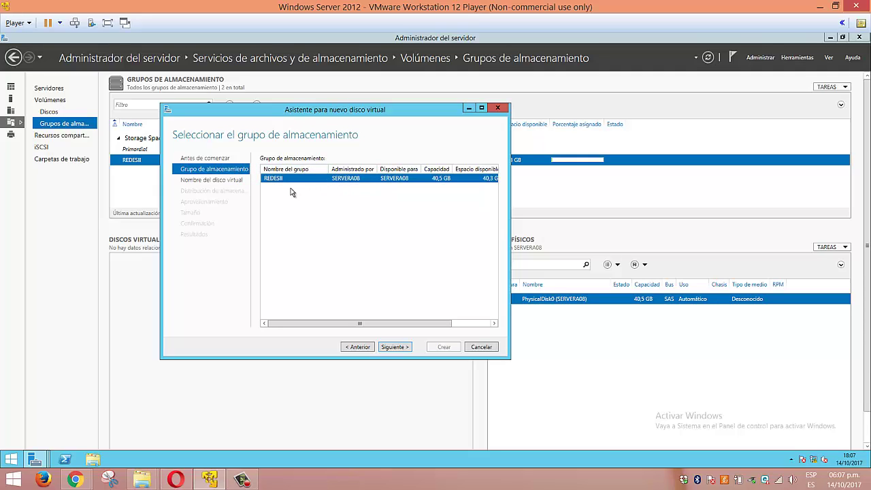
{"action": "left_click", "coordinate": [394, 346]}
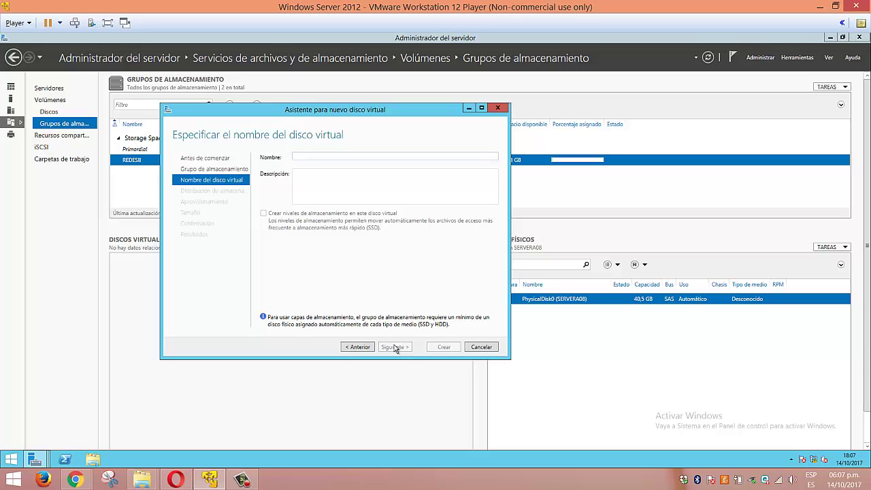
Name the virtual disk DiscoPrueba and proceed to the storage layout page.
{"action": "type", "text": "DiscoPrueba"}
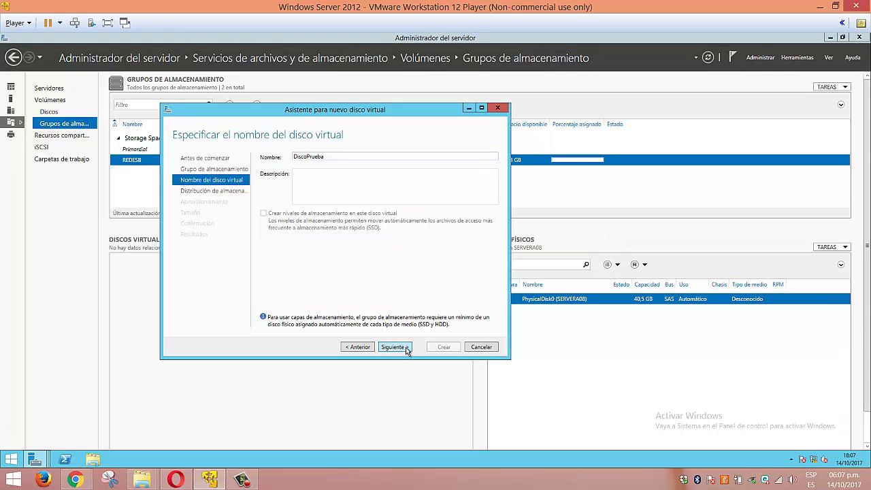
{"action": "left_click", "coordinate": [406, 347]}
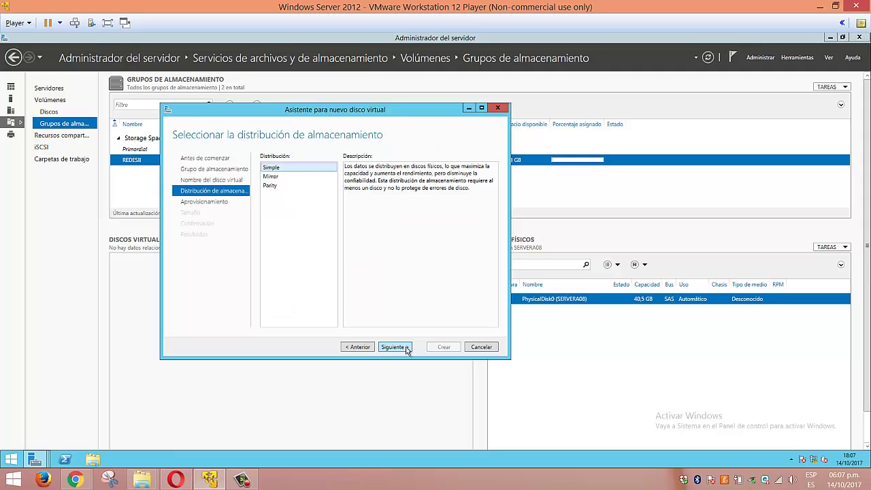
Examine the descriptions of the Simple, Mirror and Parity storage layouts, including their disk requirements.
{"action": "left_click", "coordinate": [274, 178]}
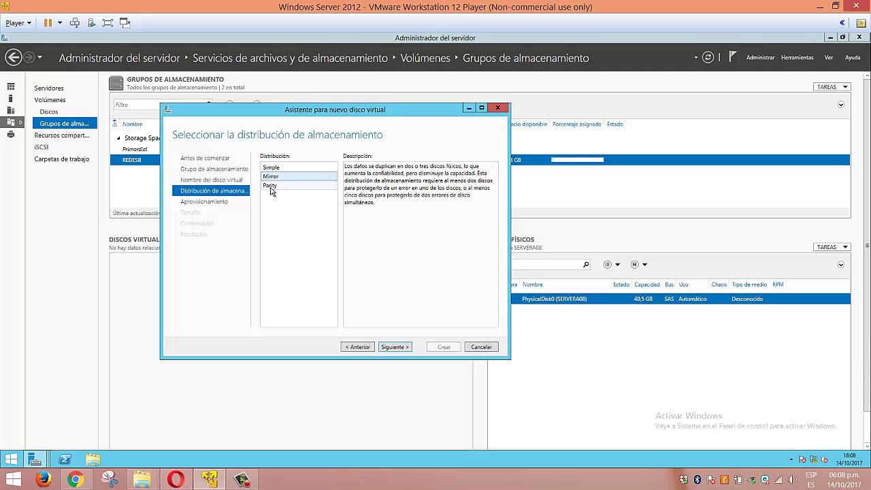
{"action": "left_click", "coordinate": [272, 169]}
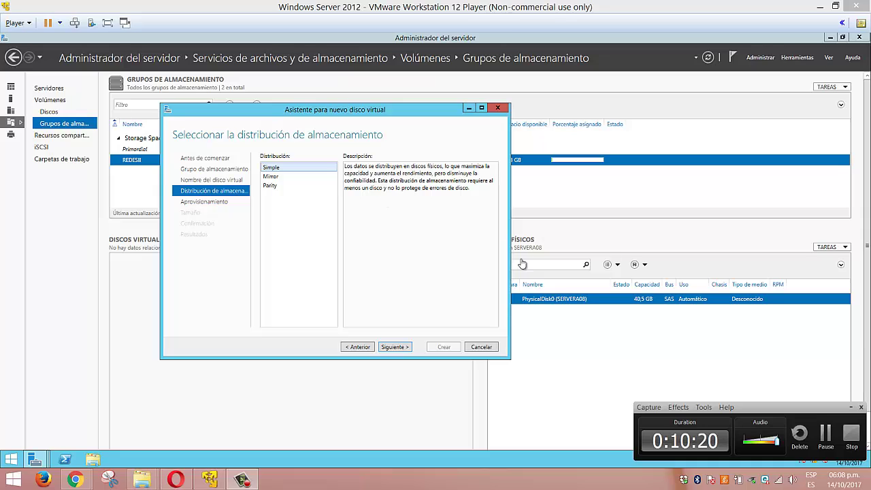
{"action": "left_click", "coordinate": [825, 433]}
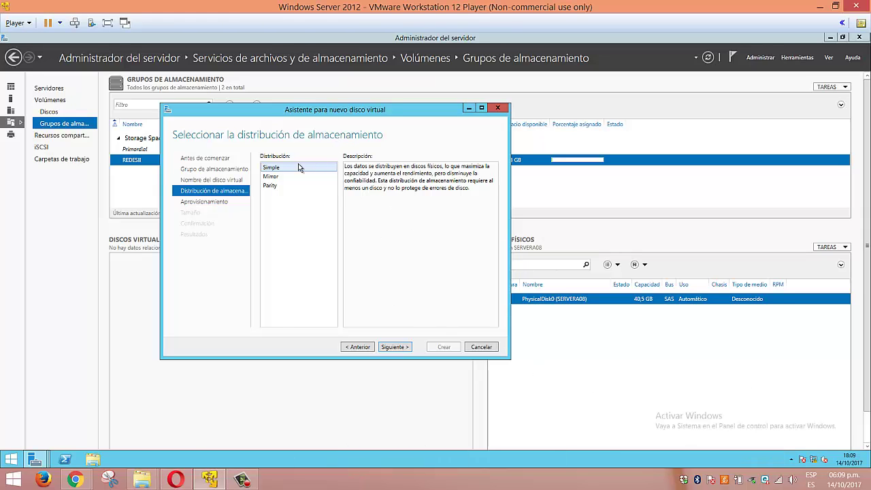
{"action": "left_click", "coordinate": [274, 177]}
{"action": "left_click", "coordinate": [273, 186]}
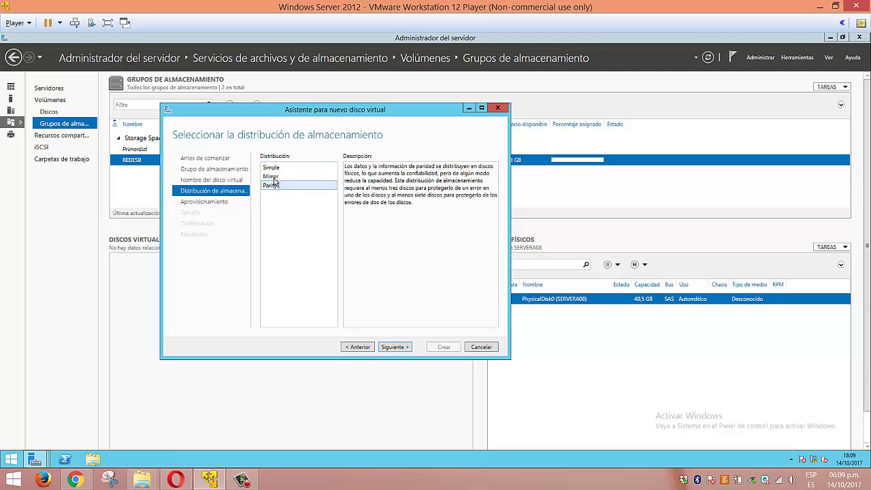
{"action": "left_click", "coordinate": [271, 167]}
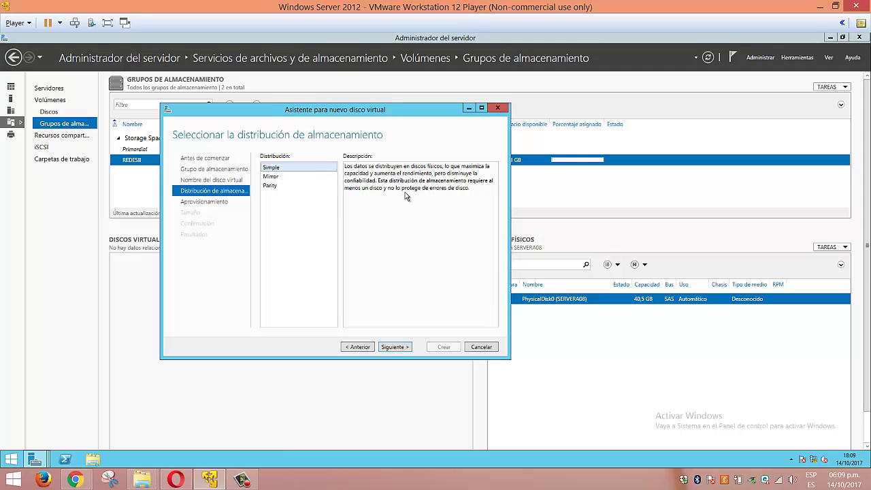
{"action": "left_click", "coordinate": [275, 177]}
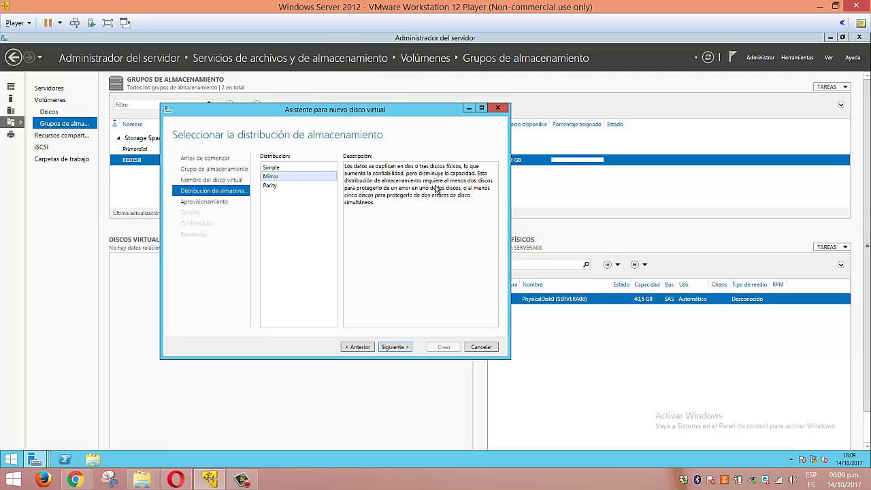
{"action": "left_click", "coordinate": [278, 186]}
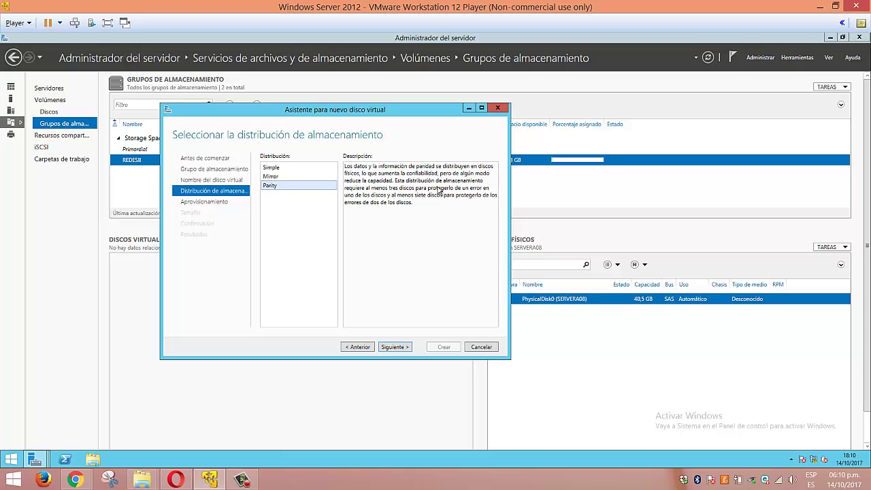
Choose the Simple layout and thin (Delgado) provisioning for the virtual disk, and proceed to the size page.
{"action": "left_click", "coordinate": [271, 168]}
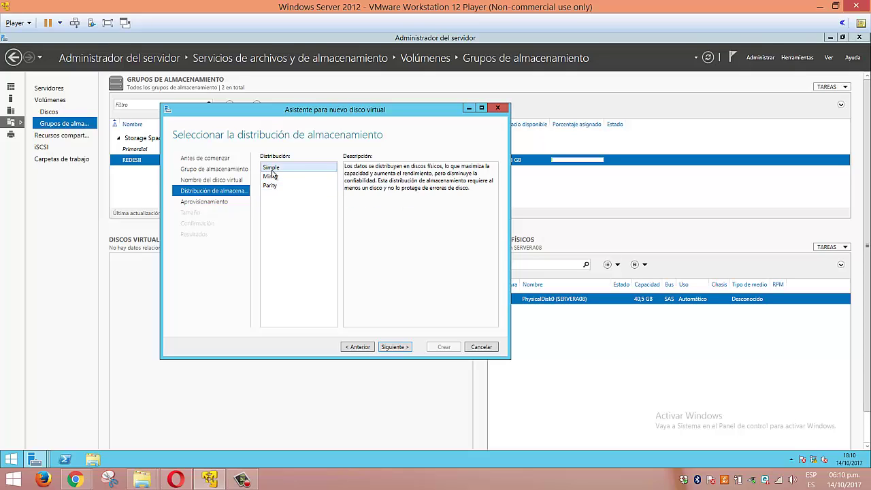
{"action": "left_click", "coordinate": [393, 348]}
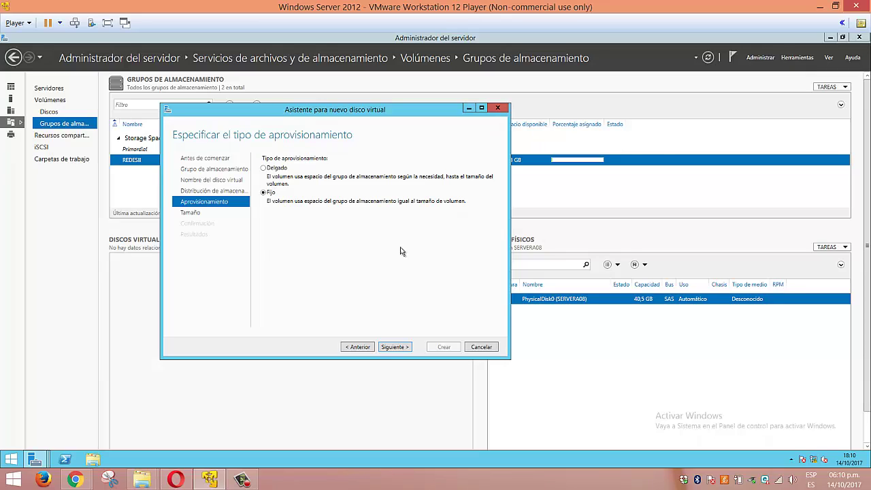
{"action": "left_click", "coordinate": [241, 479]}
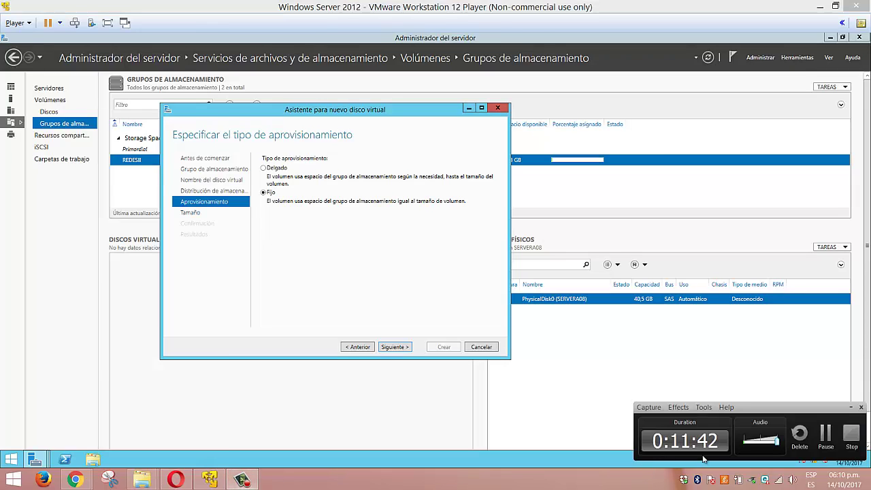
{"action": "left_click", "coordinate": [828, 432]}
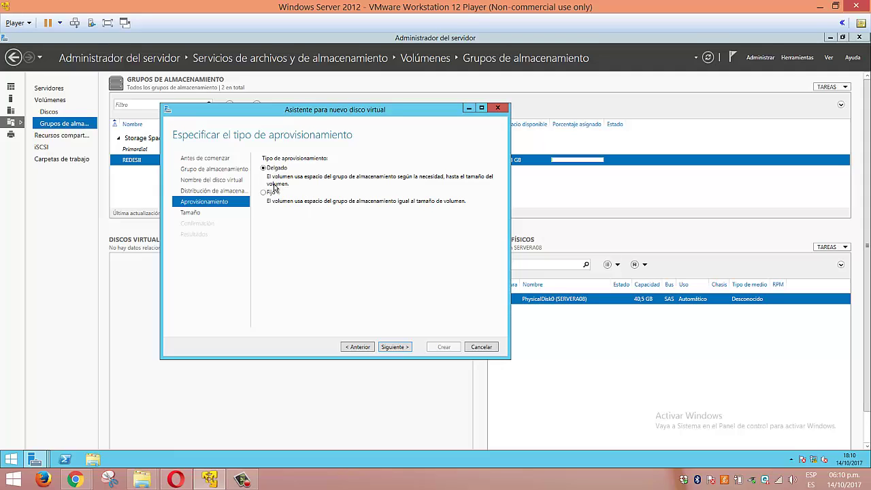
{"action": "left_click", "coordinate": [392, 347]}
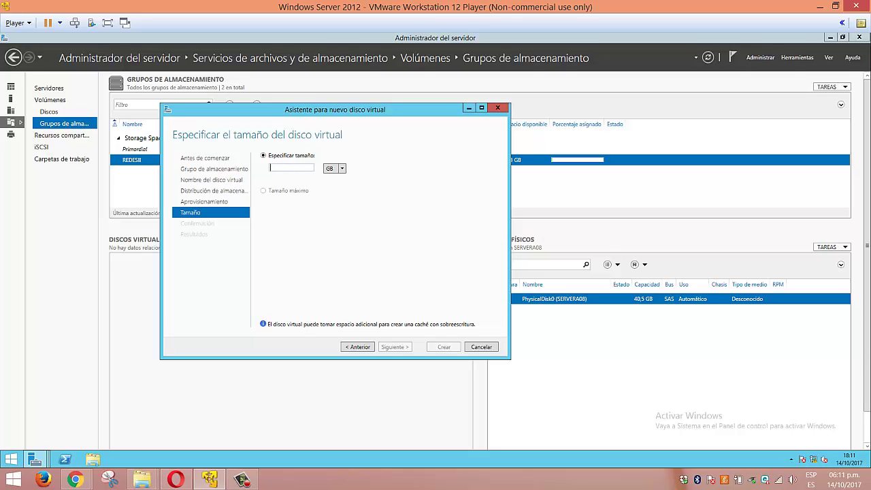
Set the virtual disk size to 500 GB, create the disk and close the wizard.
{"action": "left_click", "coordinate": [292, 167]}
{"action": "type", "text": "500"}
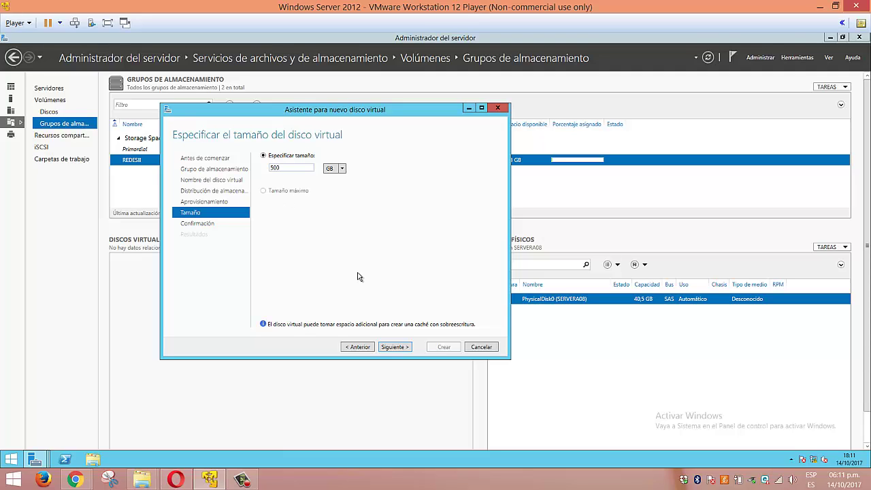
{"action": "left_click", "coordinate": [395, 347]}
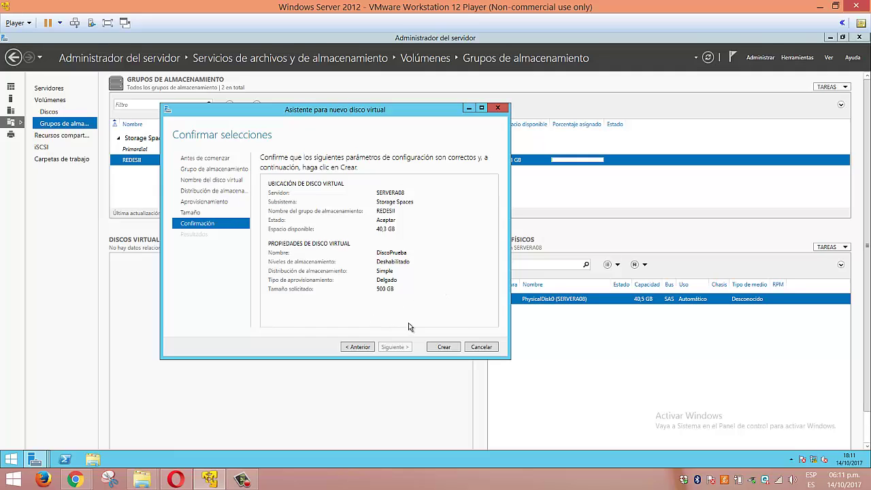
{"action": "left_click", "coordinate": [444, 348]}
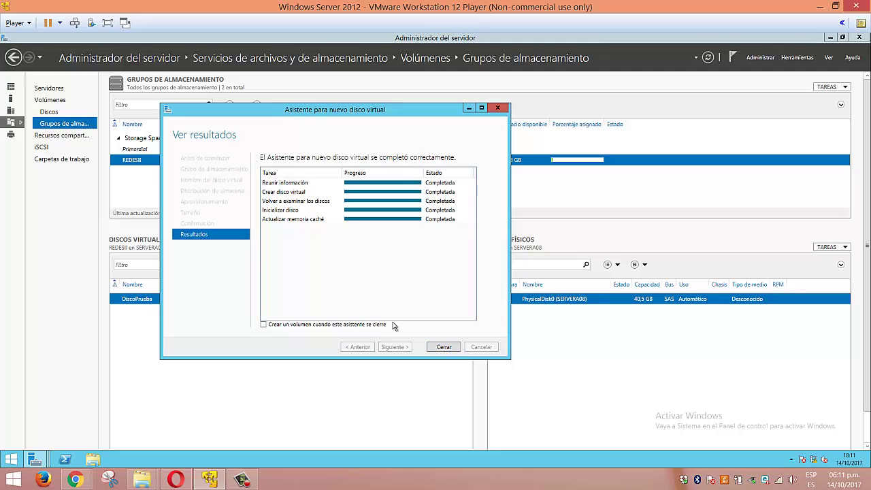
{"action": "left_click", "coordinate": [445, 346]}
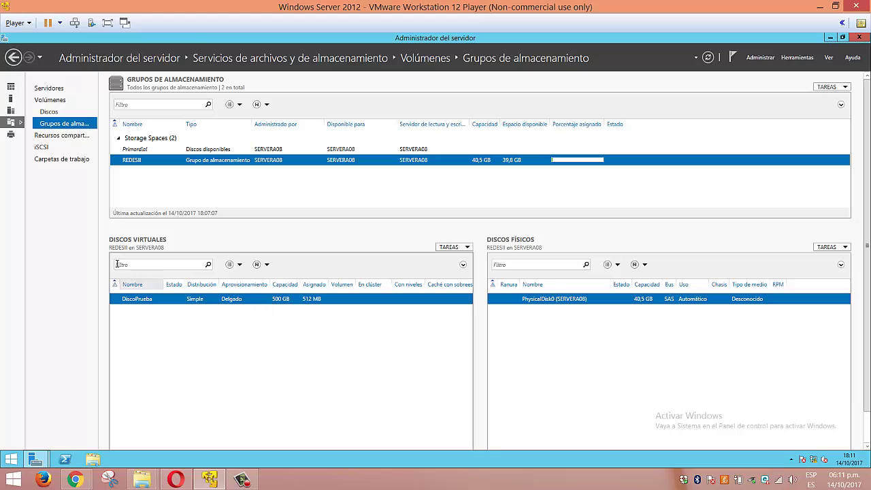
Select DiscoPrueba in the server's disk list and start the new volume wizard, proceeding to the server and disk page.
{"action": "left_click", "coordinate": [49, 111]}
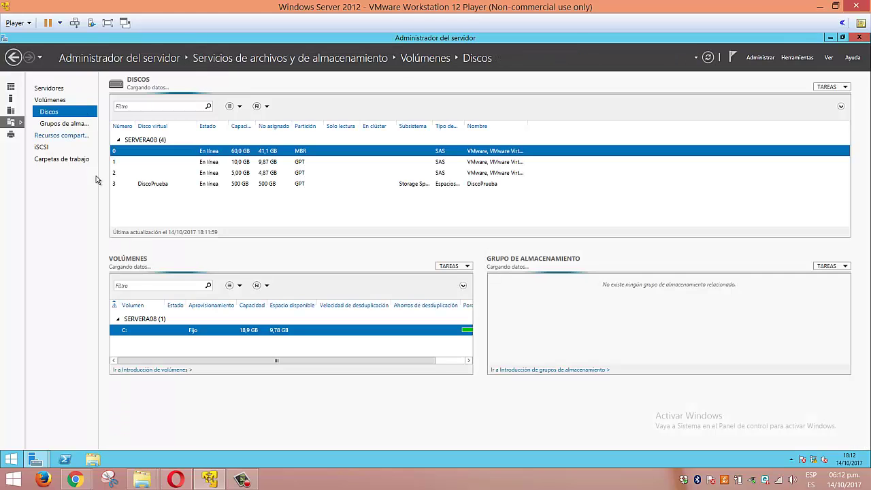
{"action": "left_click", "coordinate": [181, 185]}
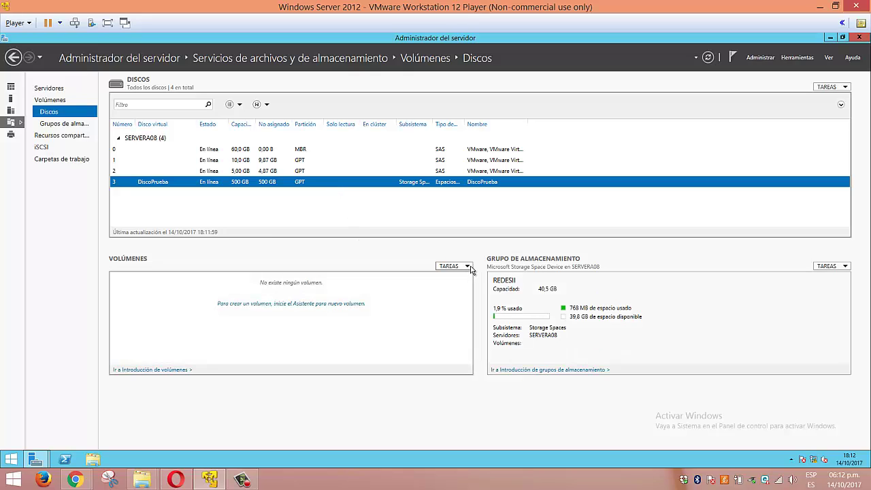
{"action": "left_click", "coordinate": [467, 266]}
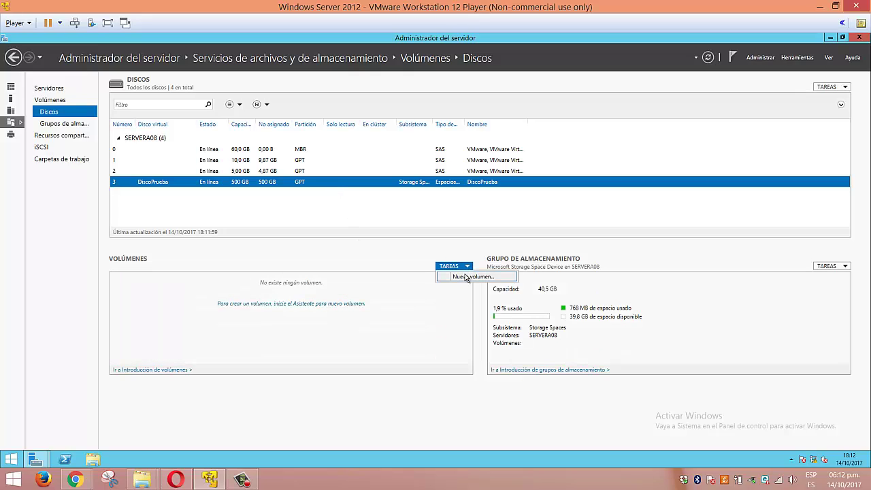
{"action": "left_click", "coordinate": [466, 276]}
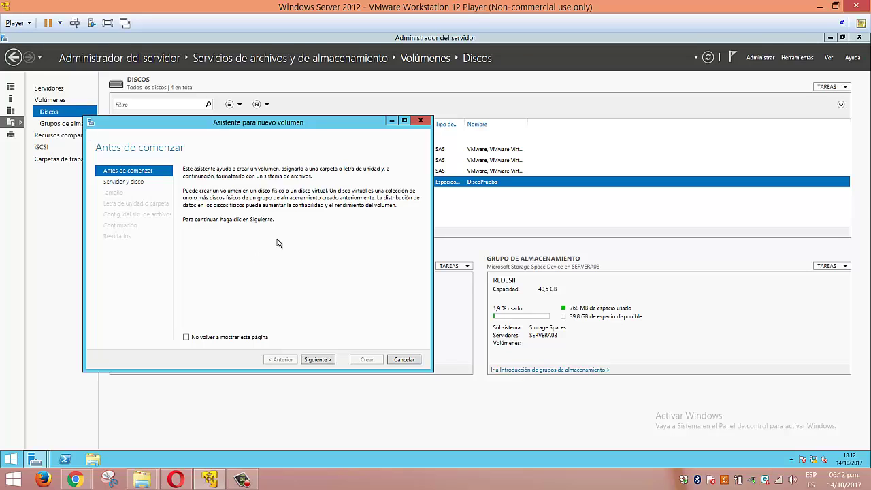
{"action": "left_click", "coordinate": [317, 360]}
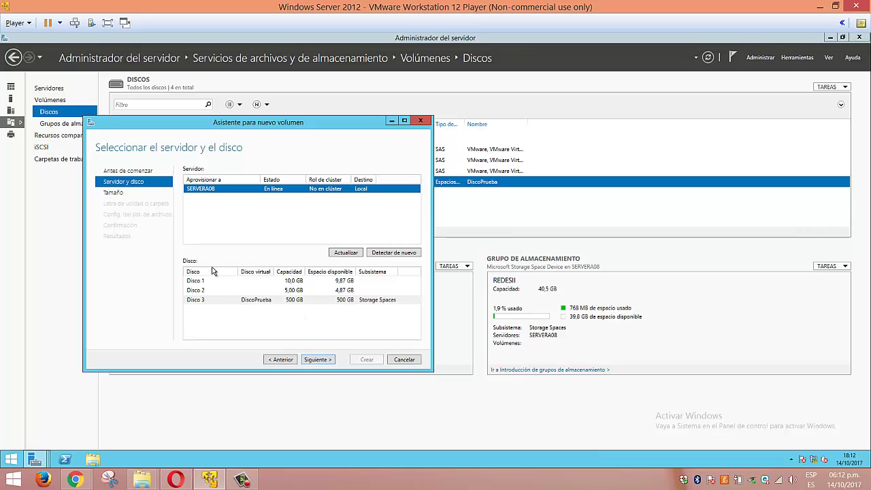
Select server SERVERA08 and Disco 3 (DiscoPrueba) for the new volume and proceed to the volume size page.
{"action": "left_click", "coordinate": [264, 301]}
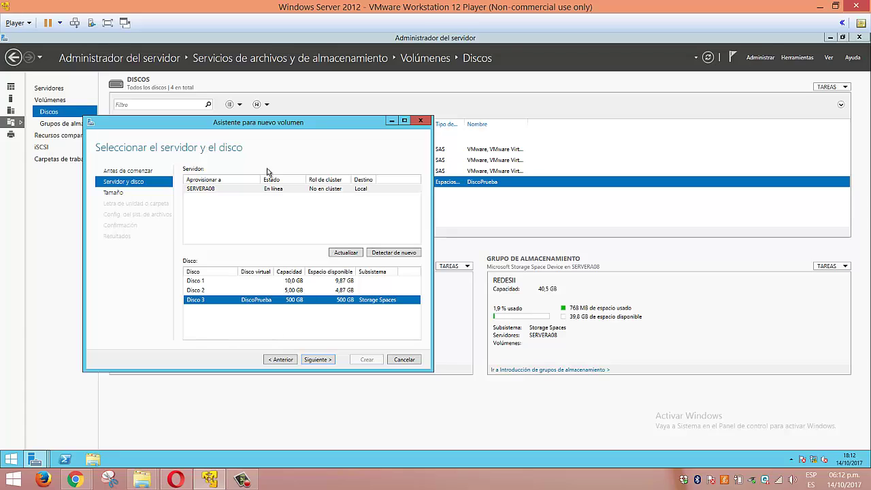
{"action": "left_click", "coordinate": [215, 191]}
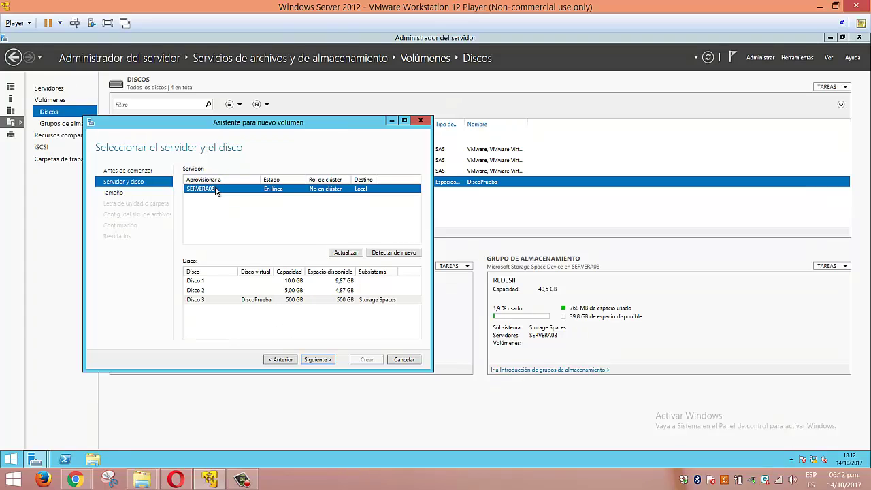
{"action": "left_click", "coordinate": [264, 302]}
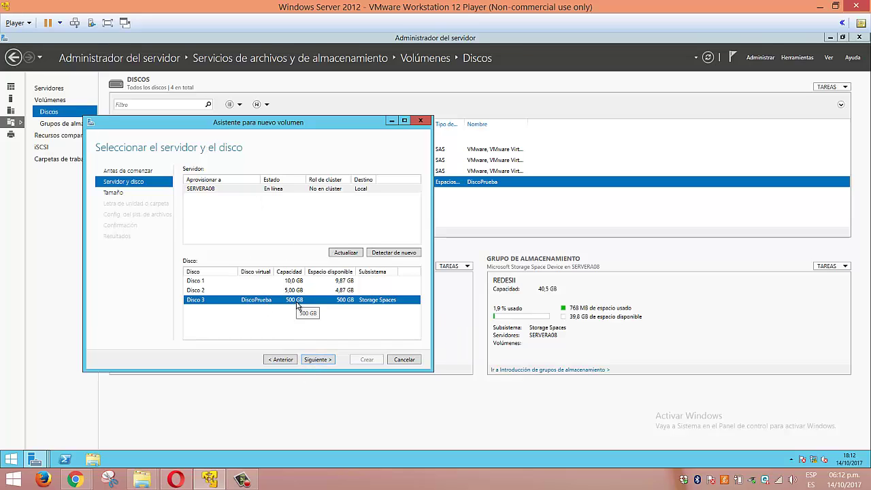
{"action": "left_click", "coordinate": [317, 359]}
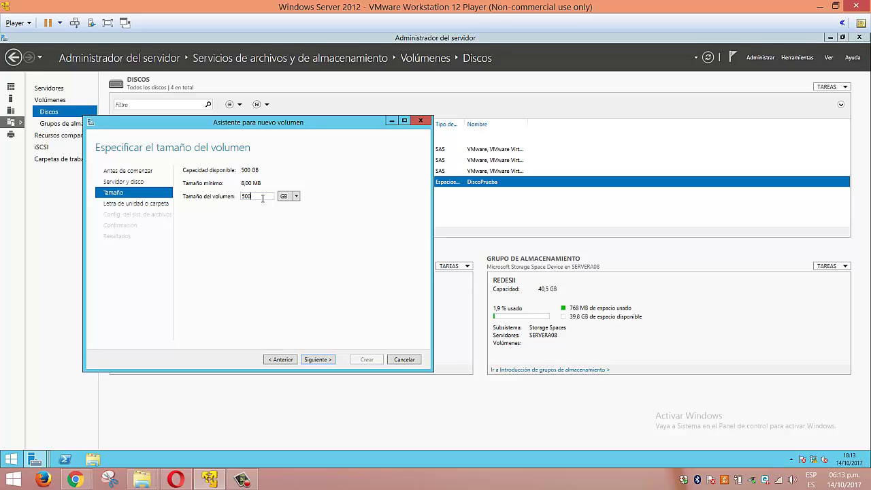
Set the volume size to 250 GB, keep drive letter E and proceed to the file system settings.
{"action": "key", "text": "BackSpace"}
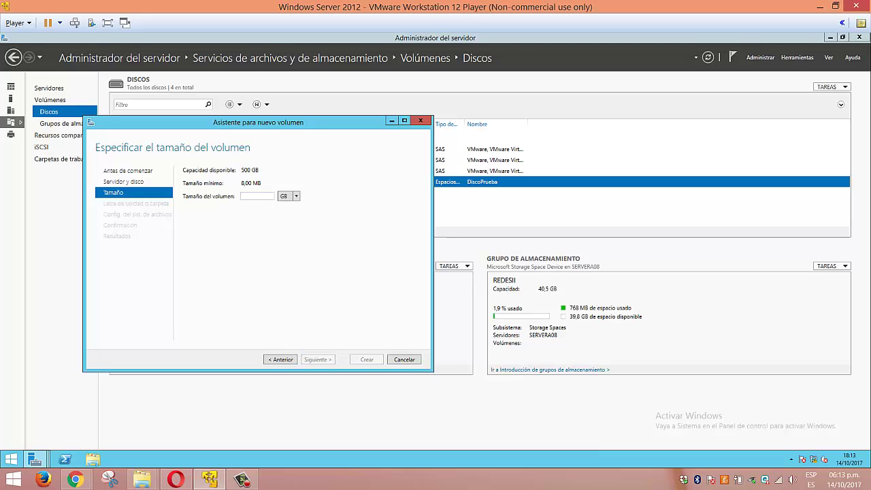
{"action": "type", "text": "250"}
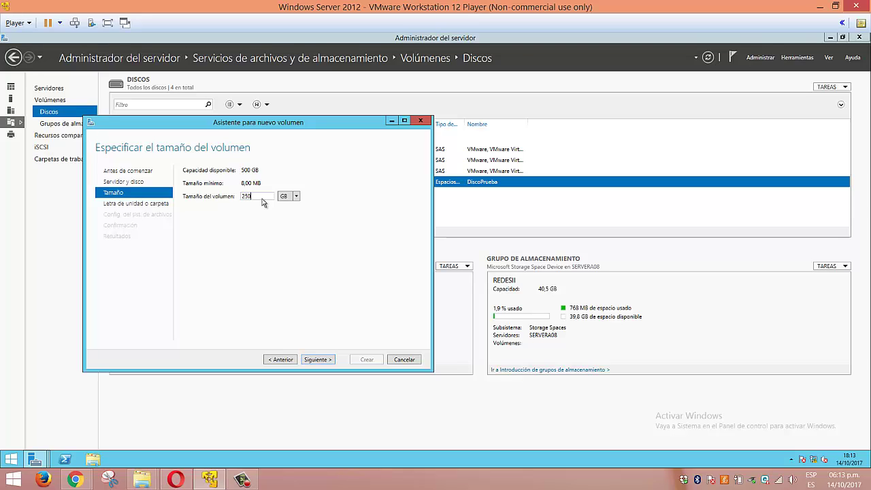
{"action": "left_click", "coordinate": [316, 360]}
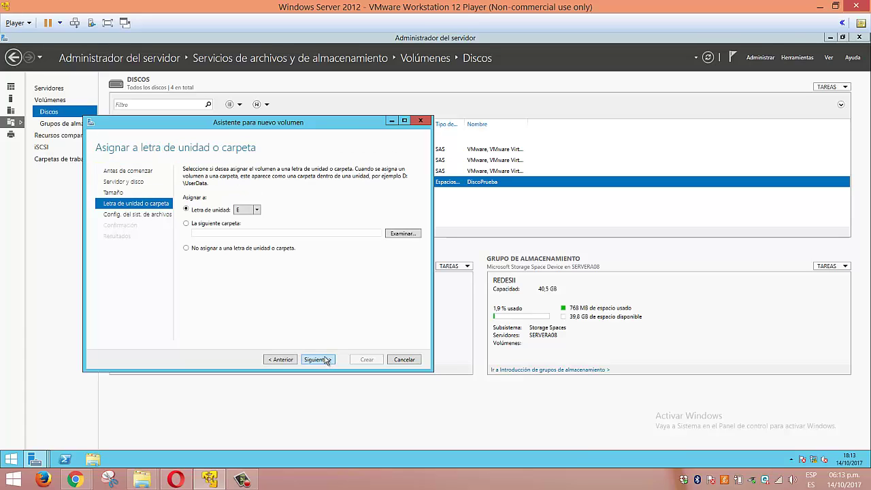
{"action": "left_click", "coordinate": [256, 211]}
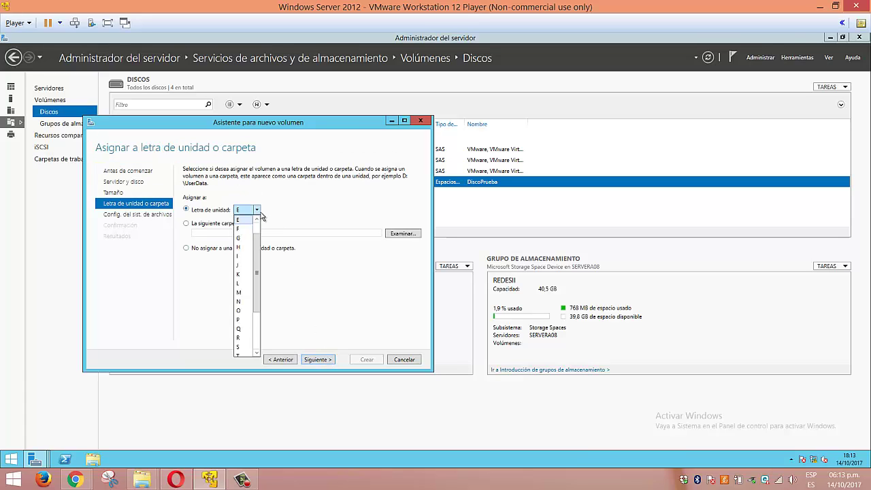
{"action": "left_click", "coordinate": [256, 212]}
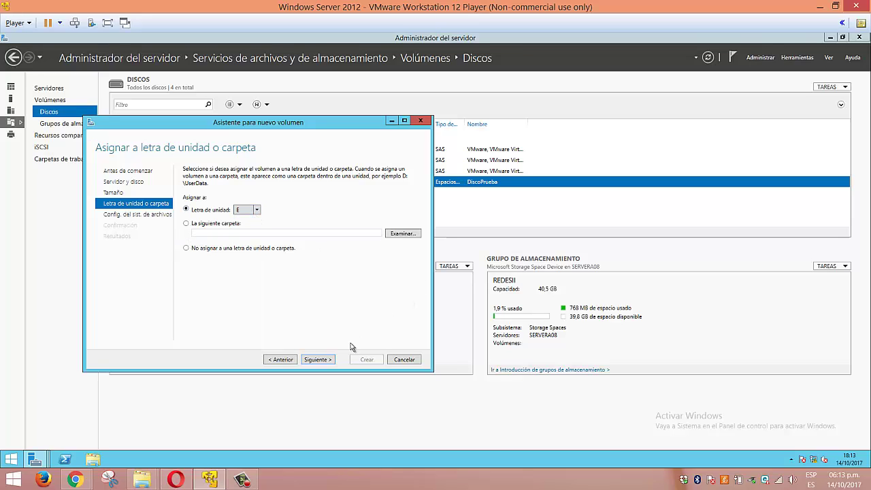
{"action": "left_click", "coordinate": [318, 359]}
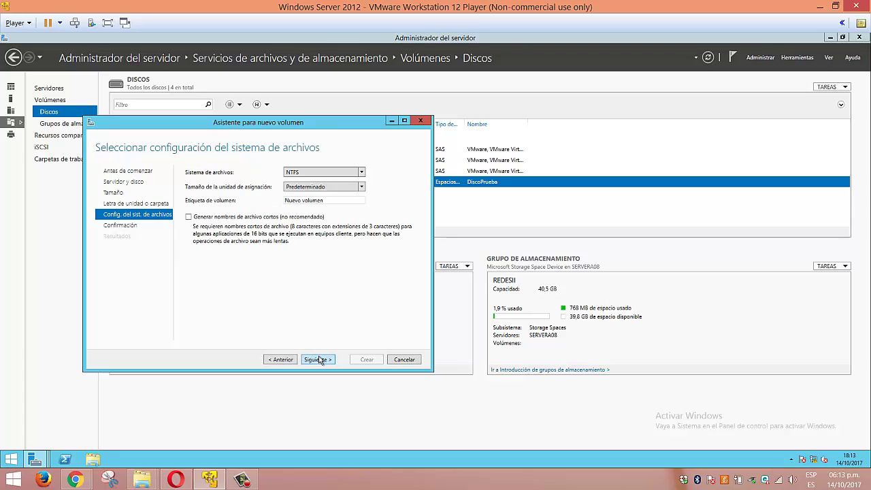
Keep NTFS, label the volume Redes and proceed to the confirmation page, with the Este equipo window open beside the wizard.
{"action": "left_click", "coordinate": [364, 174]}
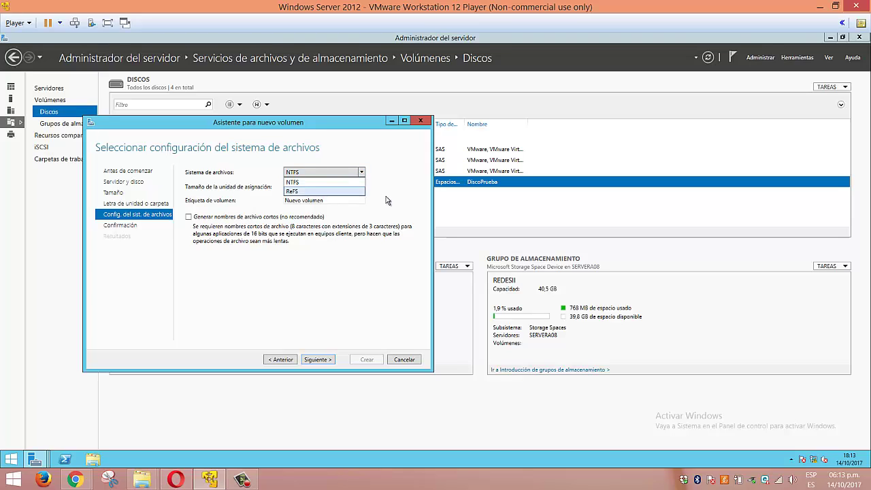
{"action": "left_click", "coordinate": [386, 196]}
{"action": "triple_click", "coordinate": [321, 201]}
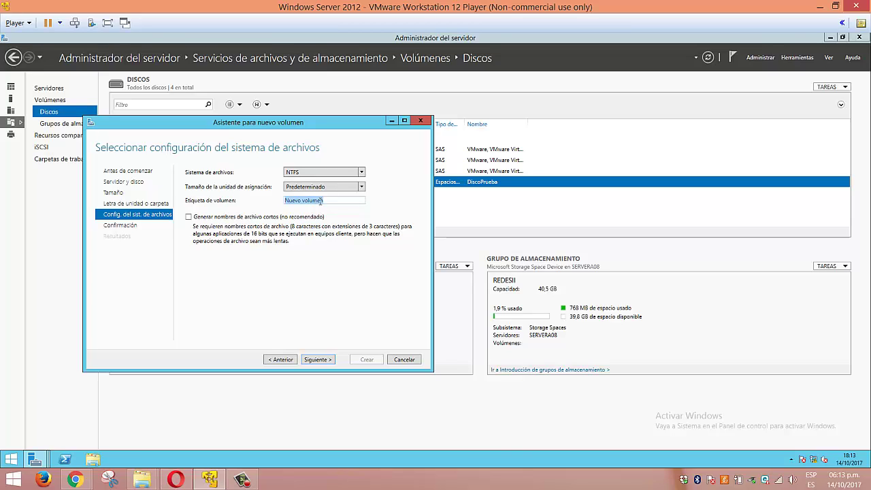
{"action": "key", "text": "BackSpace"}
{"action": "left_click", "coordinate": [89, 460]}
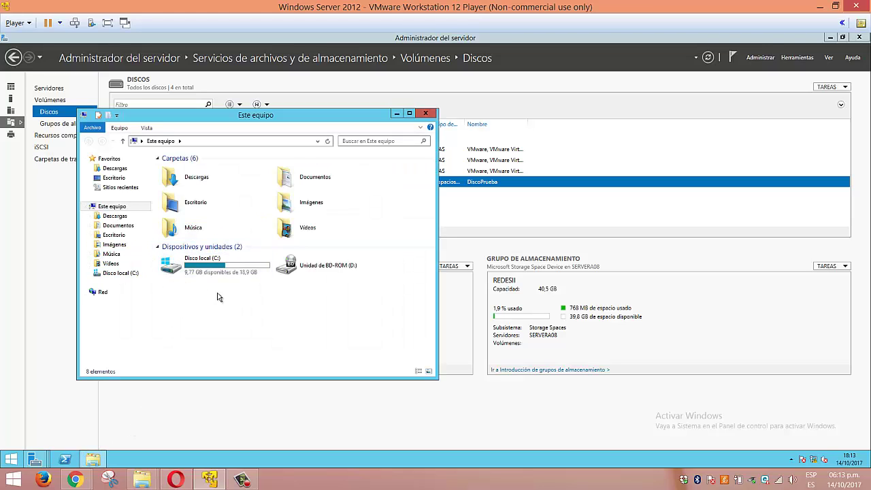
{"action": "left_click_drag", "start_coordinate": [346, 115], "coordinate": [744, 99]}
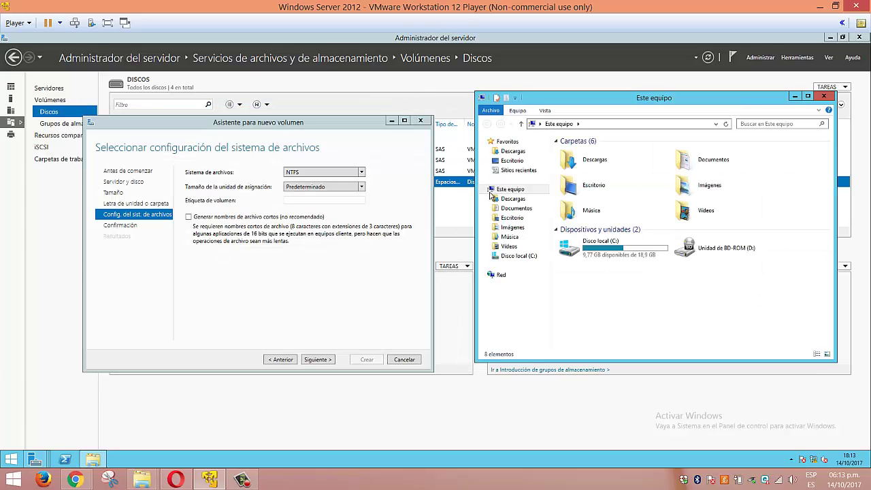
{"action": "left_click", "coordinate": [302, 199]}
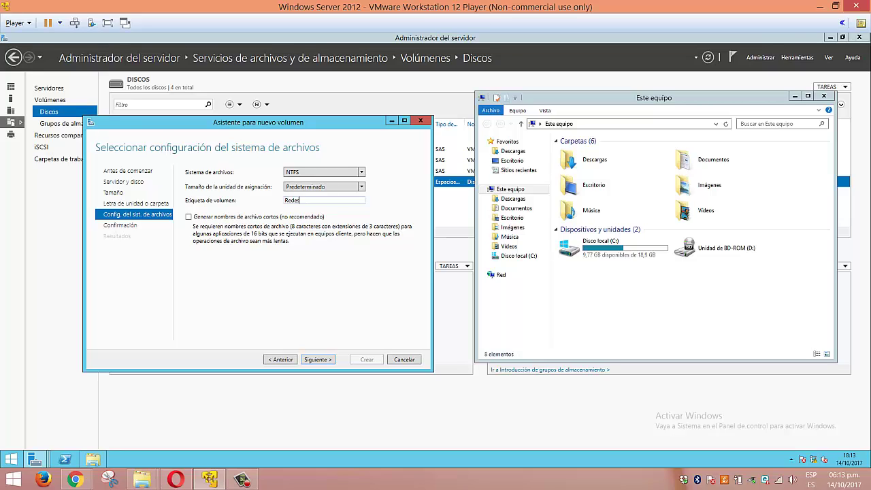
{"action": "left_click", "coordinate": [324, 362]}
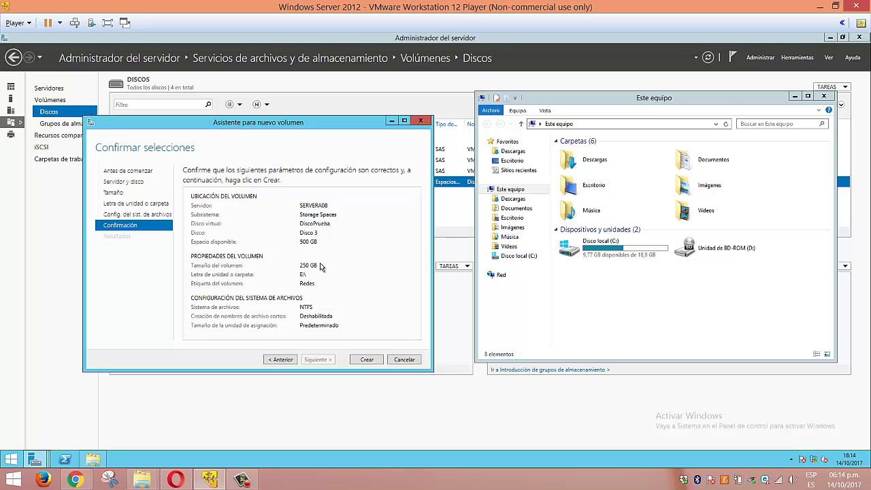
Create the Redes volume, close the wizard once it finishes and check drive E: in Este equipo before closing that window.
{"action": "left_click", "coordinate": [367, 359]}
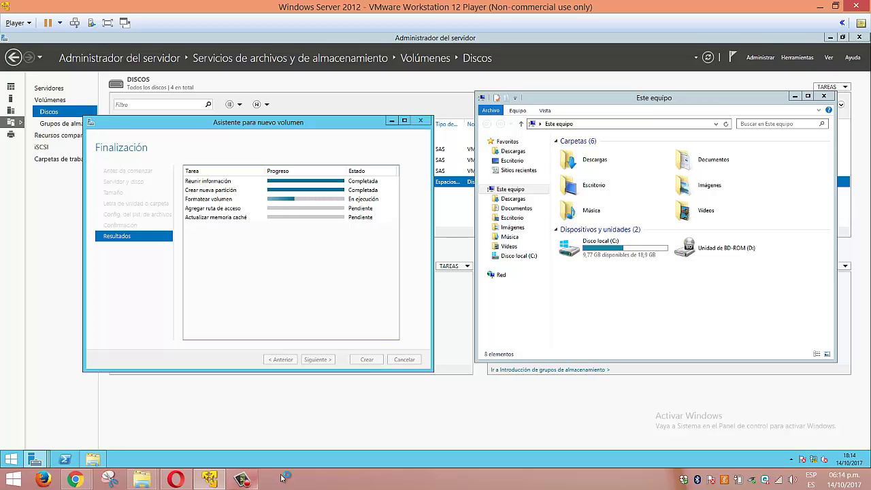
{"action": "mouse_move", "coordinate": [247, 482]}
{"action": "left_click", "coordinate": [247, 483]}
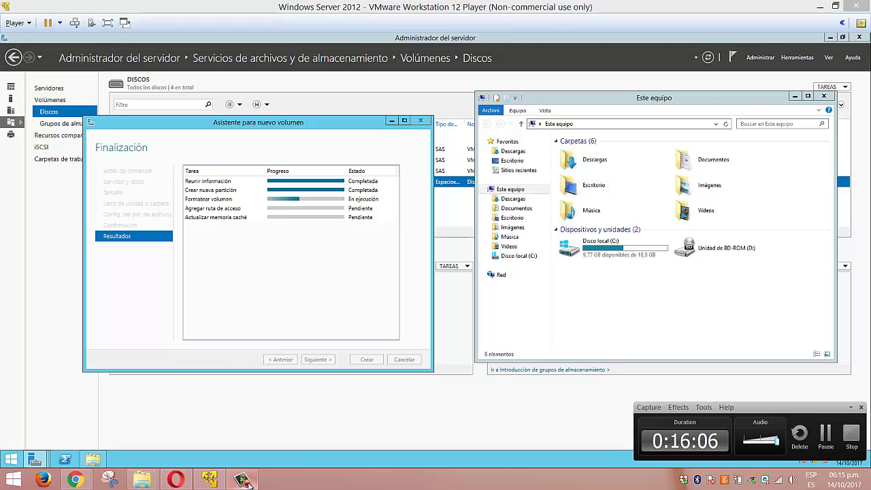
{"action": "left_click", "coordinate": [818, 442]}
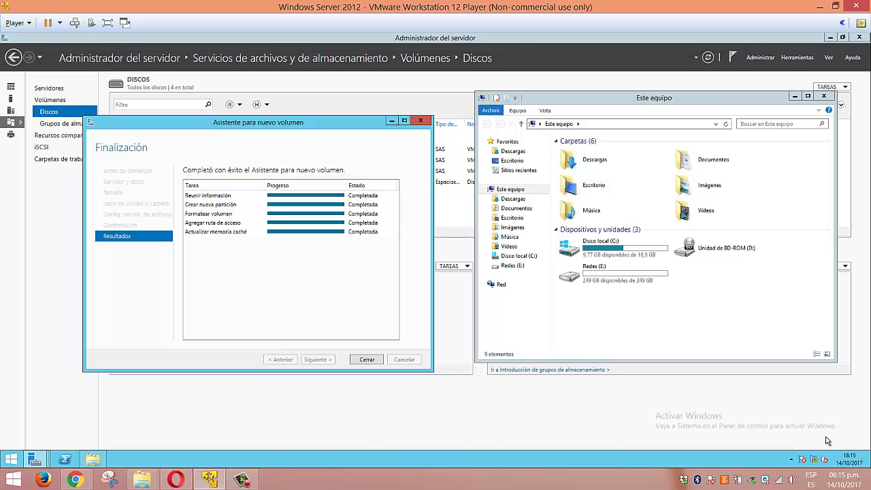
{"action": "left_click", "coordinate": [367, 360]}
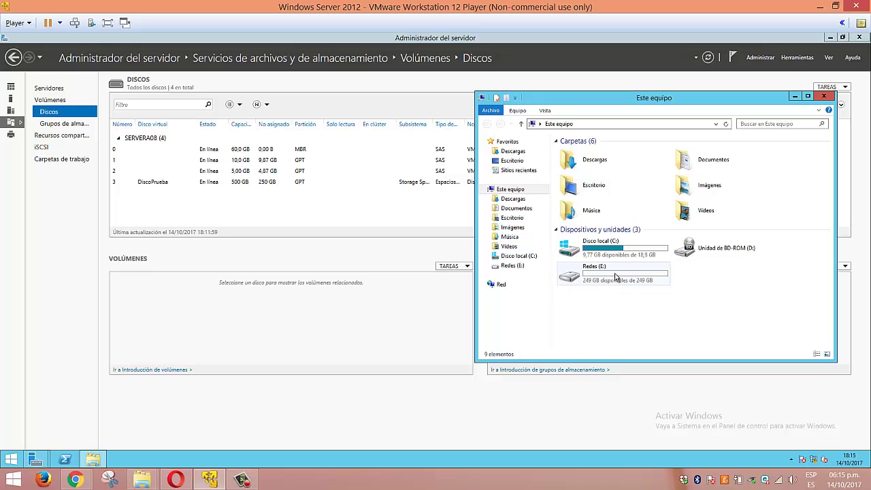
{"action": "mouse_move", "coordinate": [619, 276]}
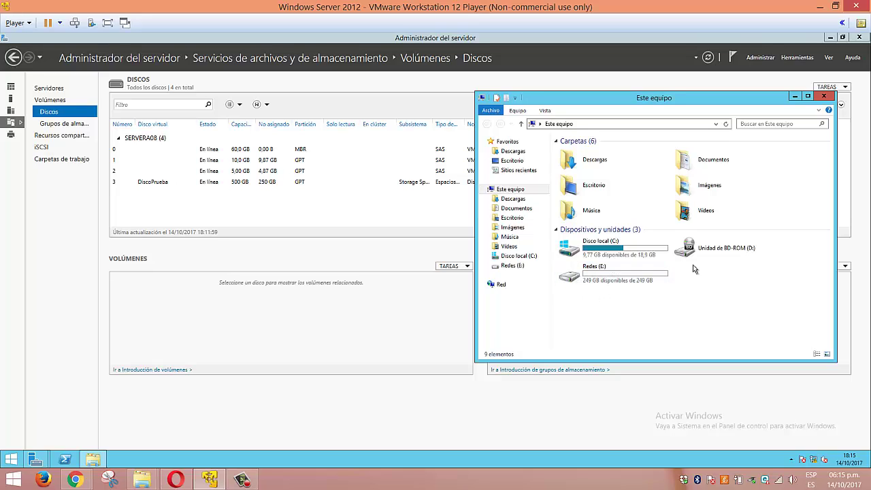
{"action": "left_click", "coordinate": [824, 99]}
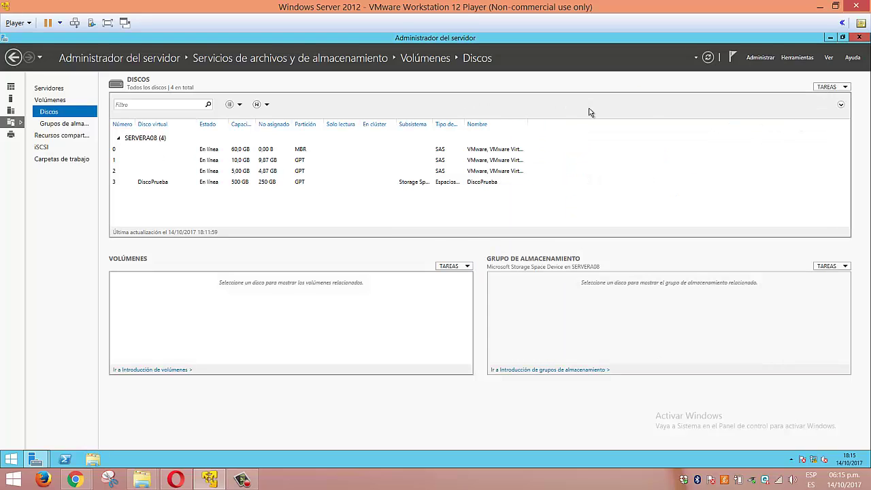
Refresh the disk list and examine the related volumes of DiscoPrueba.
{"action": "left_click", "coordinate": [708, 58]}
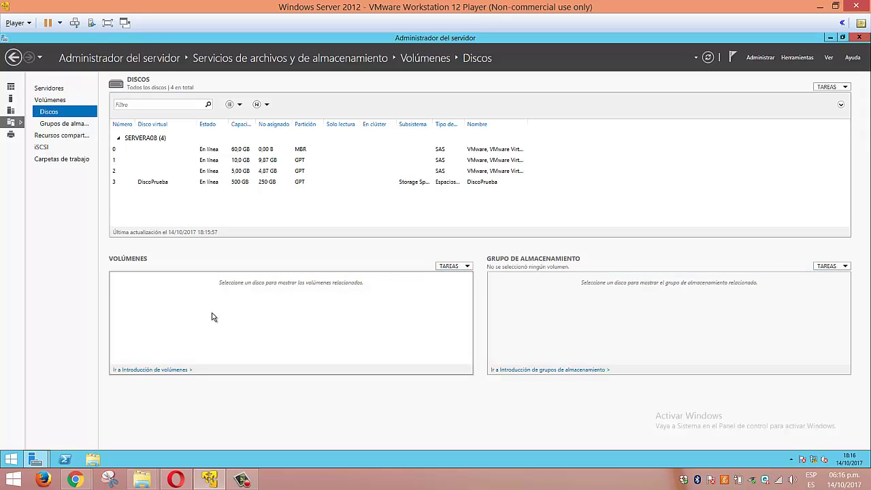
{"action": "left_click", "coordinate": [176, 185]}
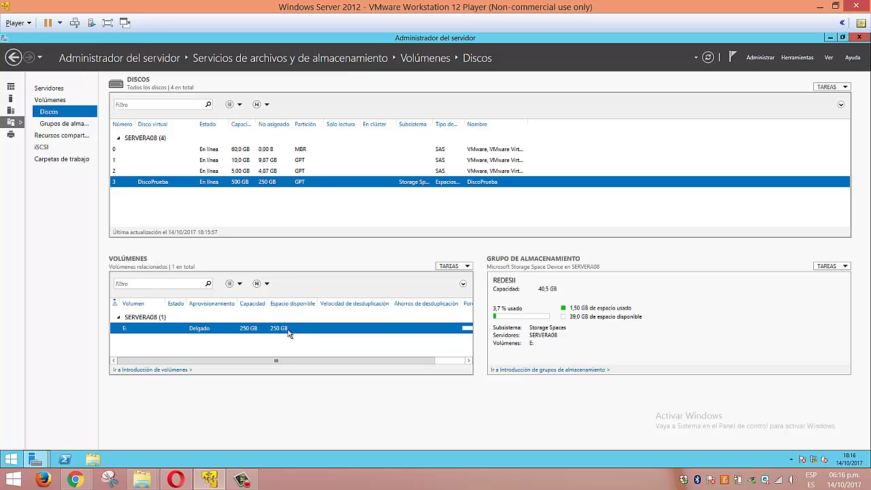
{"action": "left_click_drag", "start_coordinate": [262, 361], "coordinate": [395, 375]}
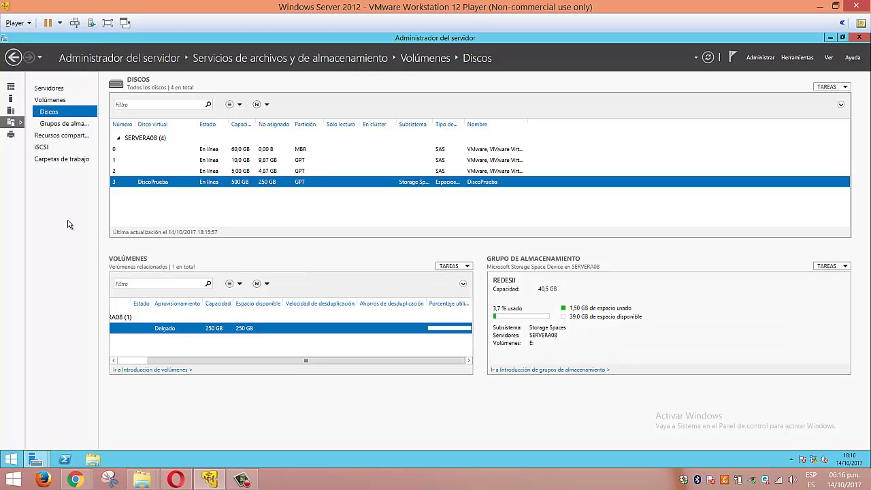
Start a new virtual disk from the storage pools page, choose the REDESII pool and proceed to the name page.
{"action": "left_click", "coordinate": [68, 125]}
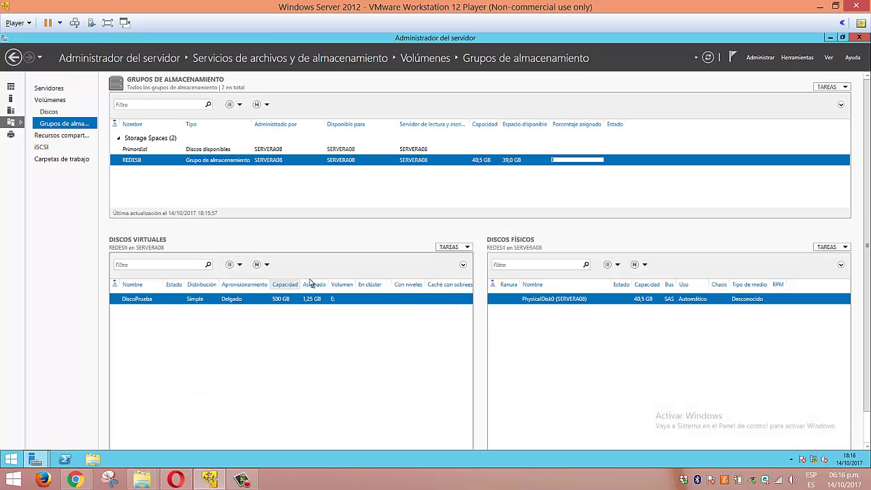
{"action": "left_click", "coordinate": [468, 248]}
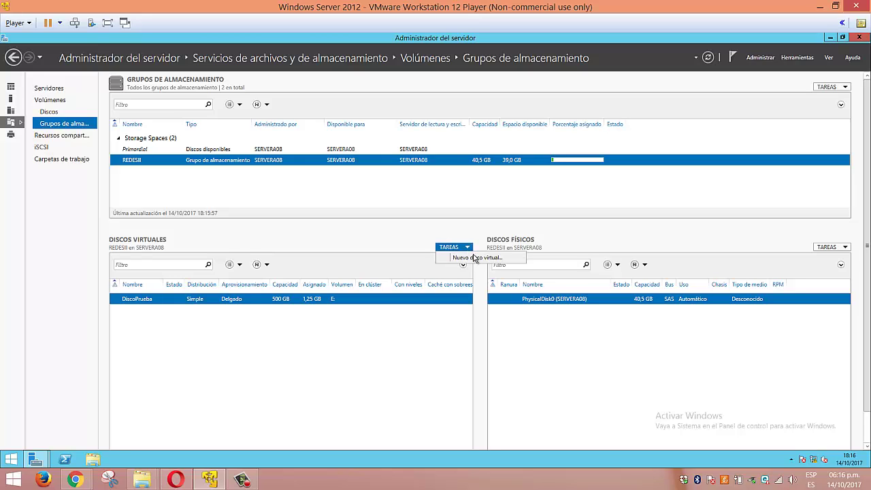
{"action": "left_click", "coordinate": [474, 258]}
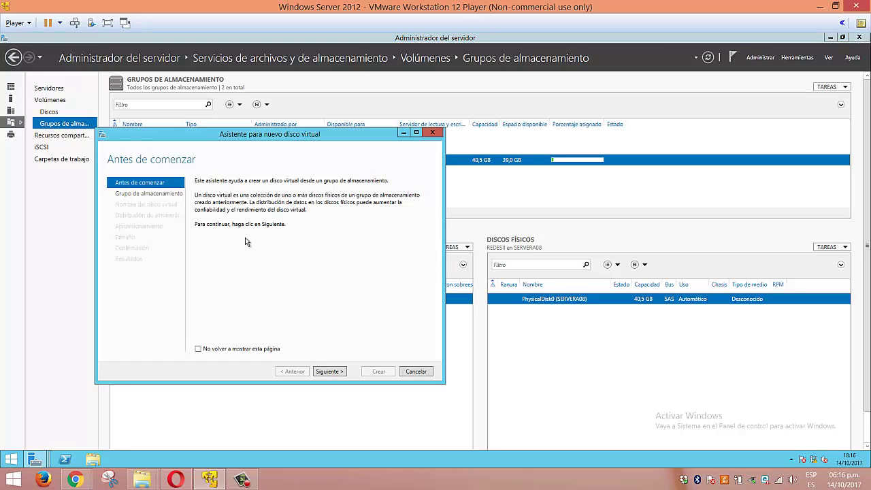
{"action": "left_click", "coordinate": [327, 372]}
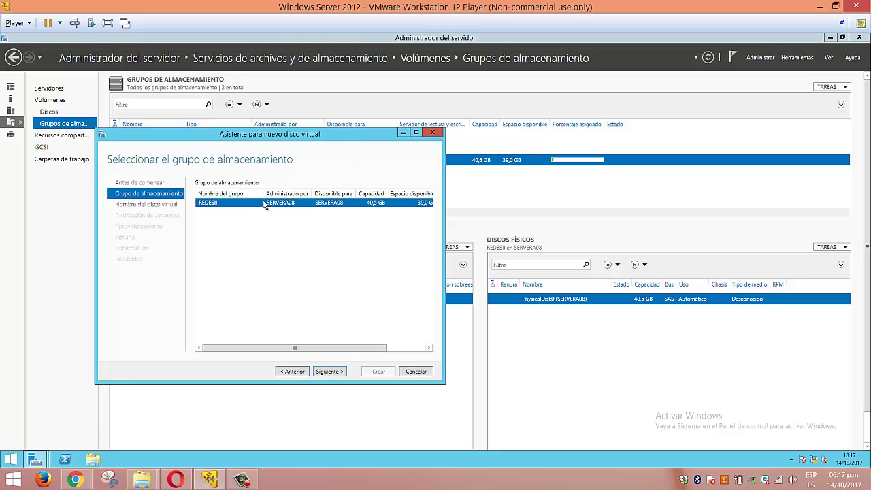
{"action": "left_click", "coordinate": [333, 371]}
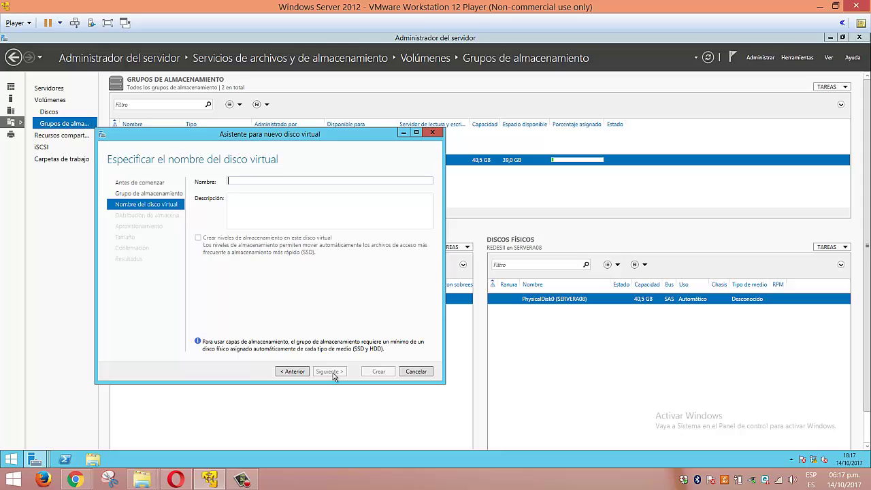
Name the virtual disk DiscoPrueba2, keep the Simple layout and Delgado (thin) provisioning, and proceed to the size page.
{"action": "type", "text": "DiscoPrueba2"}
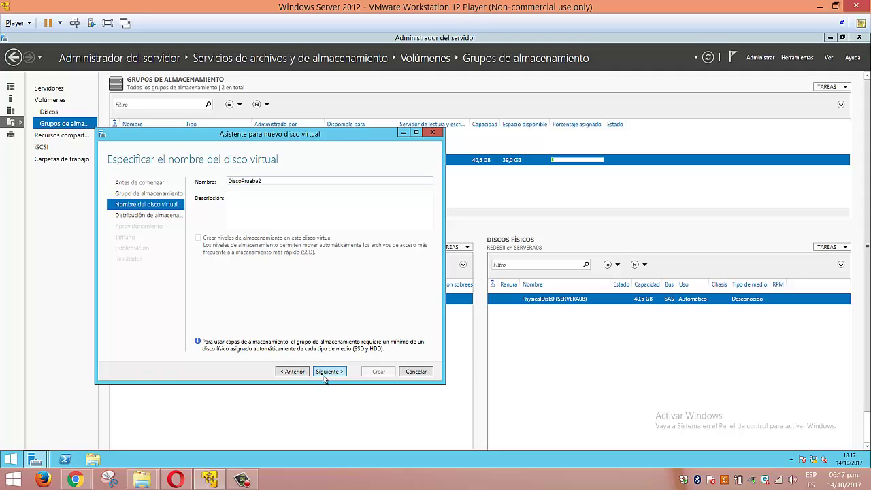
{"action": "left_click", "coordinate": [325, 375]}
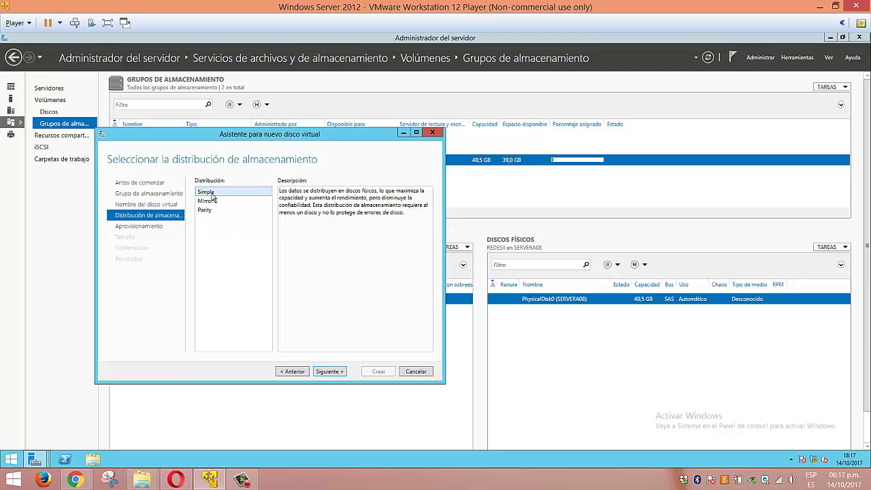
{"action": "left_click", "coordinate": [330, 371]}
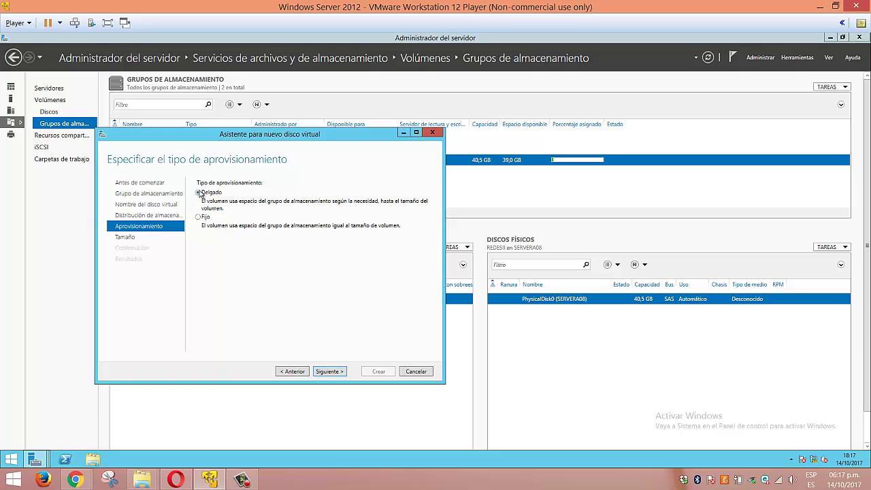
{"action": "left_click", "coordinate": [343, 372]}
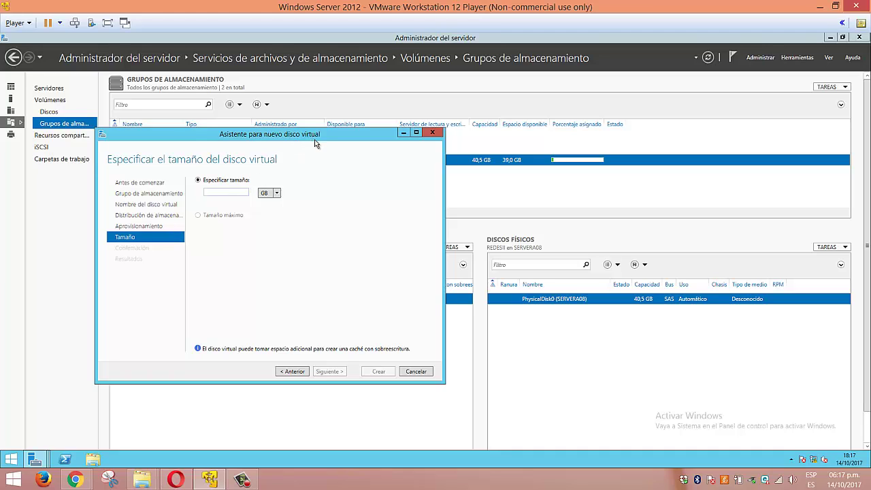
Set the size of DiscoPrueba2 to 500 GB, create the virtual disk and close the wizard.
{"action": "left_click_drag", "start_coordinate": [315, 143], "coordinate": [591, 170]}
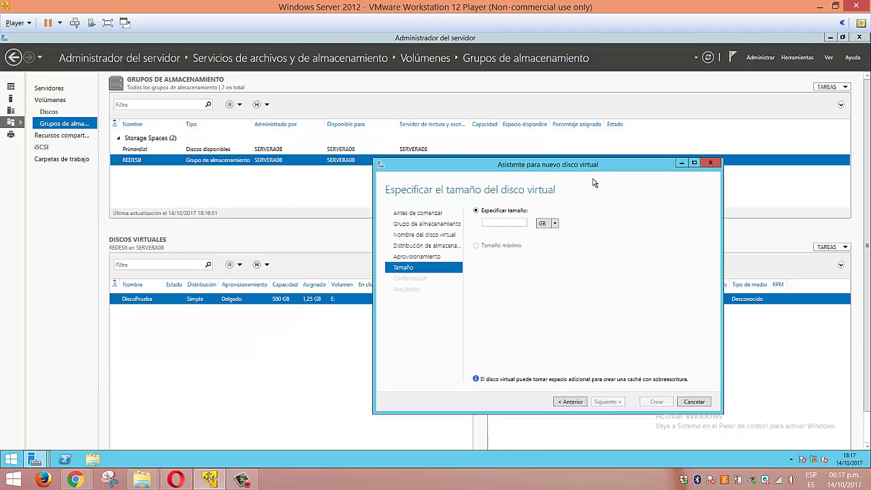
{"action": "type", "text": "500"}
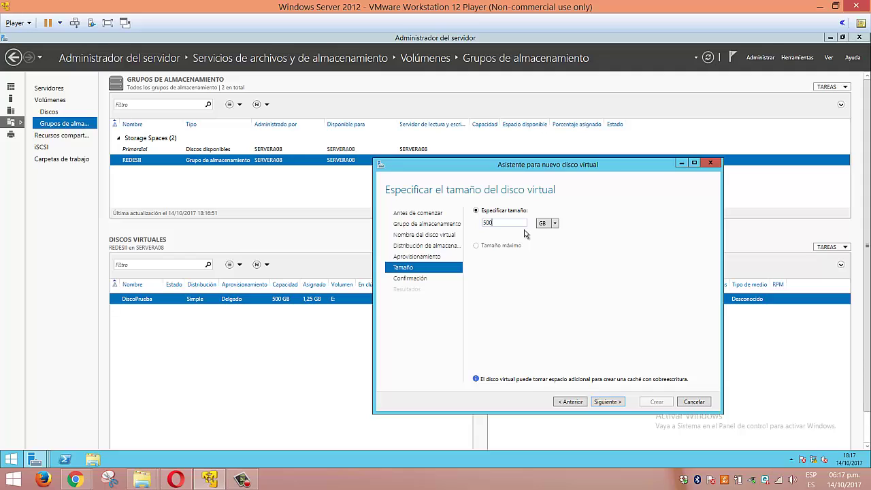
{"action": "left_click", "coordinate": [606, 403]}
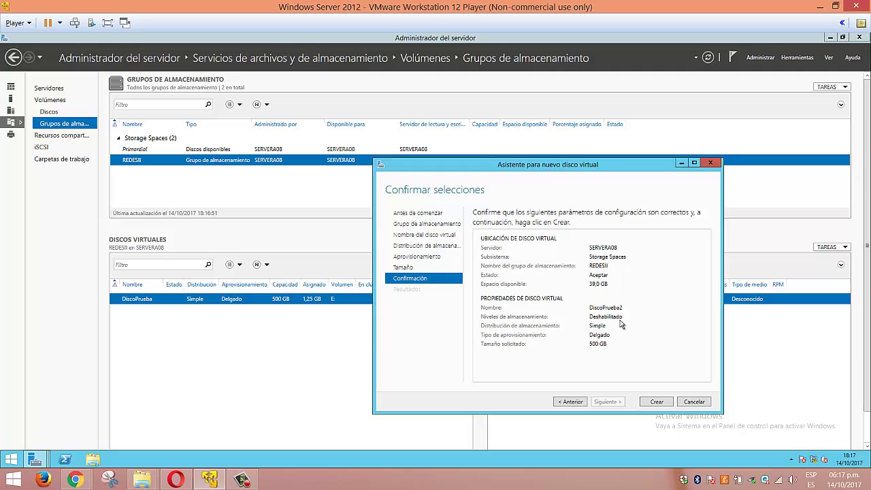
{"action": "left_click", "coordinate": [657, 402]}
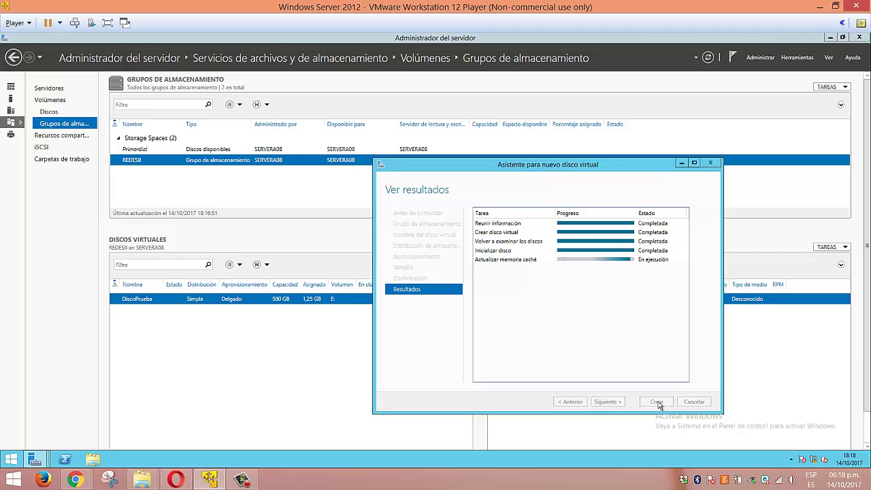
{"action": "left_click", "coordinate": [656, 401]}
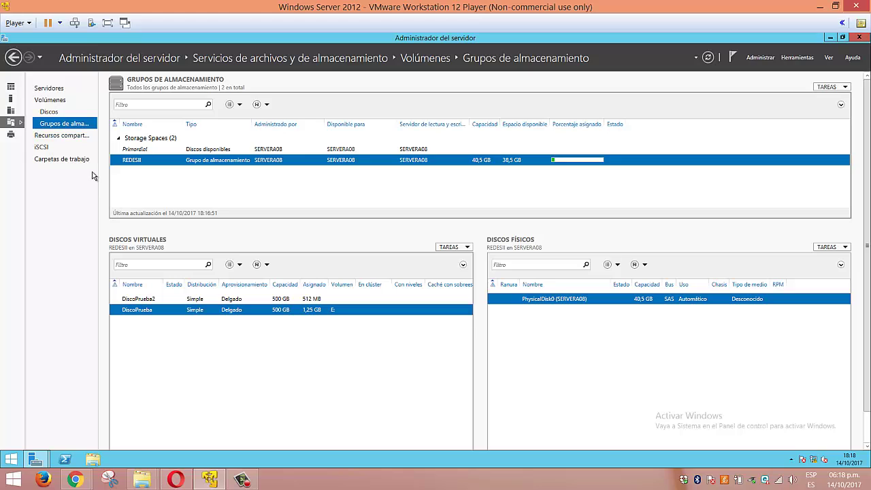
Start a new volume from the disks page, choose Disco 4 (DiscoPrueba2) on SERVERA08 and proceed to the size page.
{"action": "left_click", "coordinate": [60, 113]}
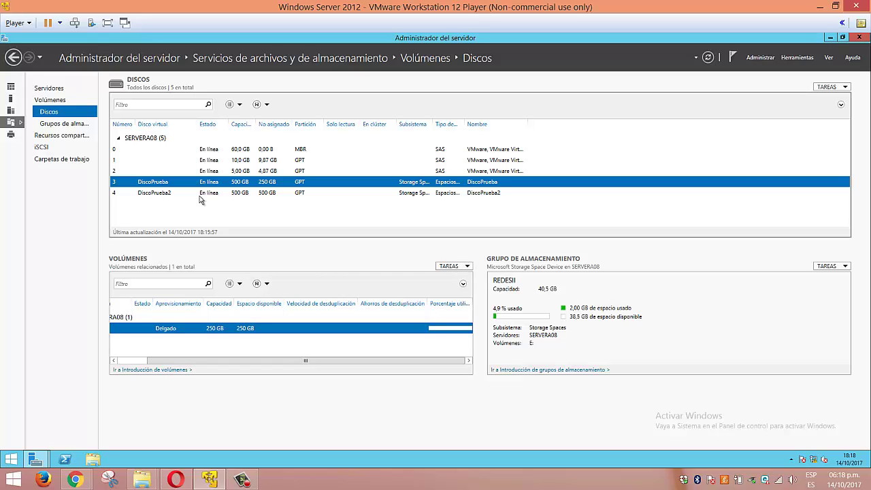
{"action": "left_click", "coordinate": [165, 194]}
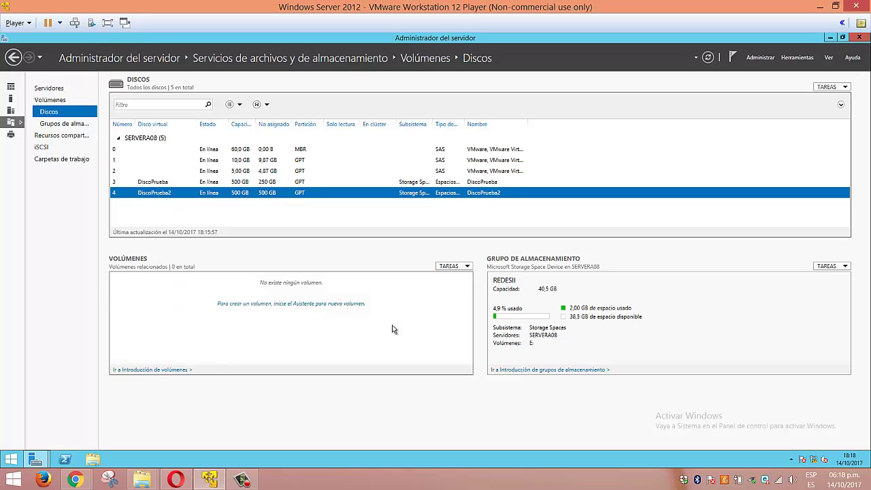
{"action": "left_click", "coordinate": [466, 268]}
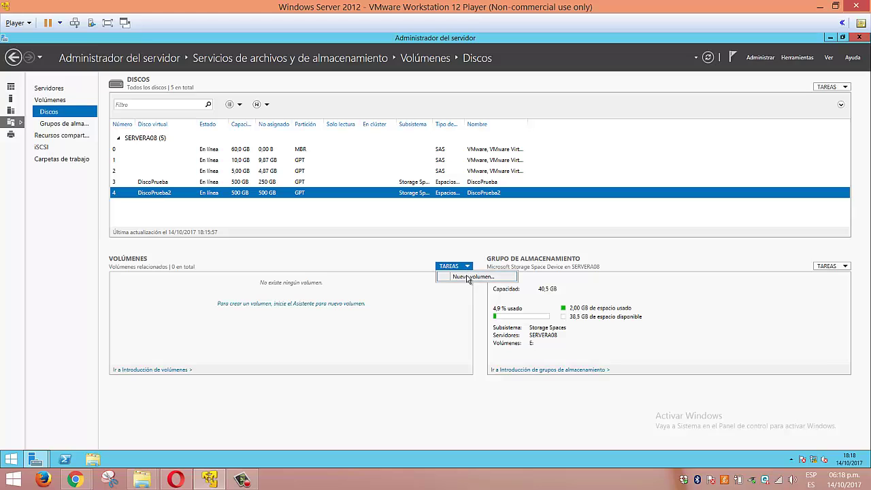
{"action": "left_click", "coordinate": [468, 278]}
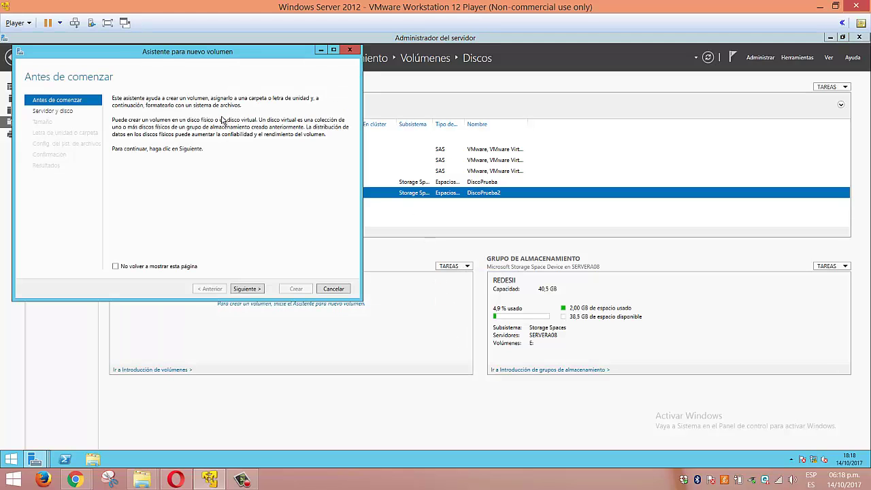
{"action": "left_click", "coordinate": [253, 289]}
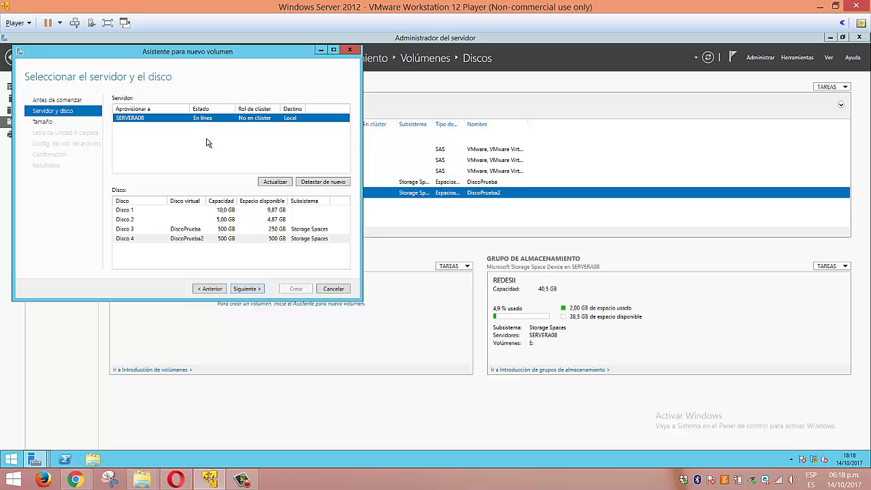
{"action": "left_click", "coordinate": [138, 233]}
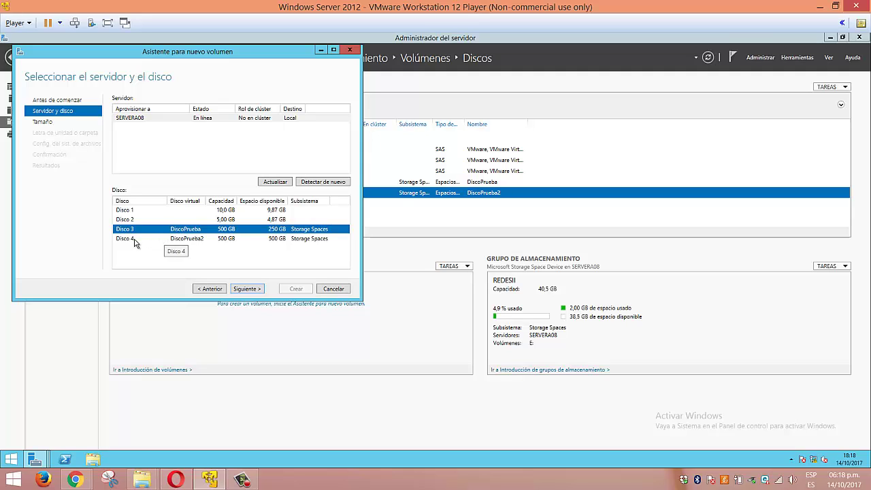
{"action": "left_click", "coordinate": [132, 242]}
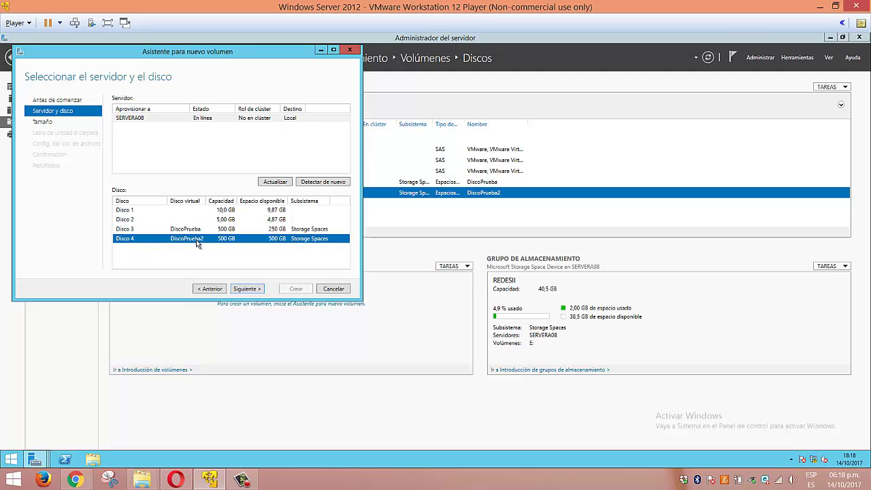
{"action": "left_click", "coordinate": [246, 289]}
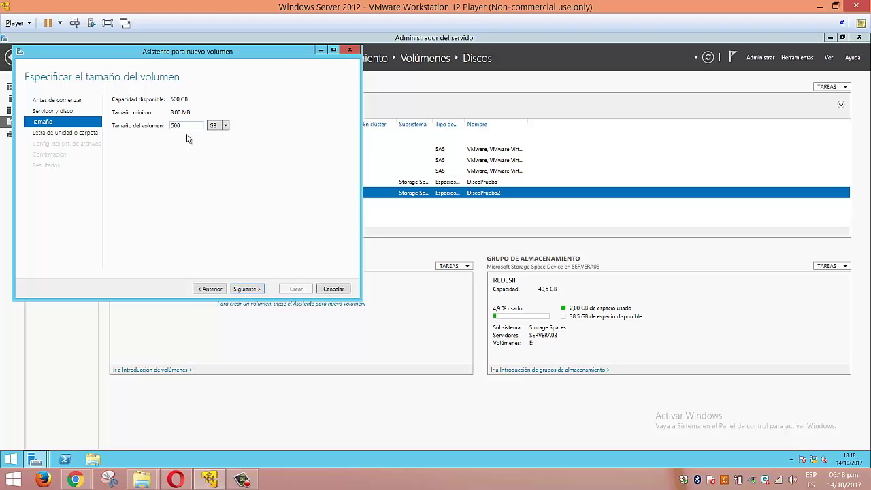
Keep the 500 GB size, drive letter F and NTFS, label the volume Redesii and create it.
{"action": "left_click", "coordinate": [246, 288]}
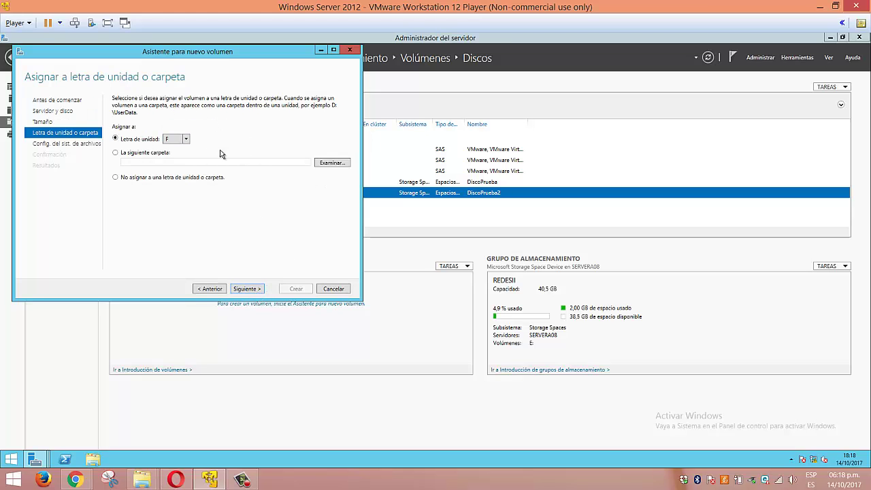
{"action": "left_click", "coordinate": [256, 286]}
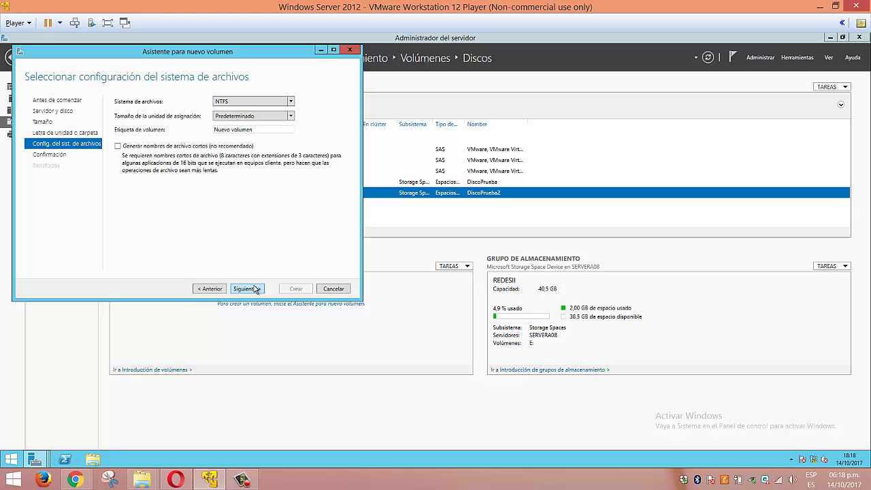
{"action": "left_click", "coordinate": [265, 129]}
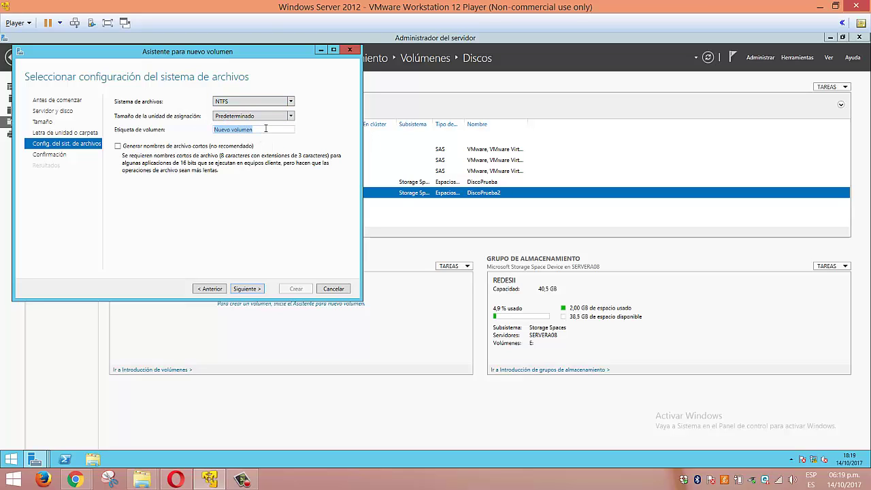
{"action": "key", "text": "BackSpace"}
{"action": "left_click", "coordinate": [246, 290]}
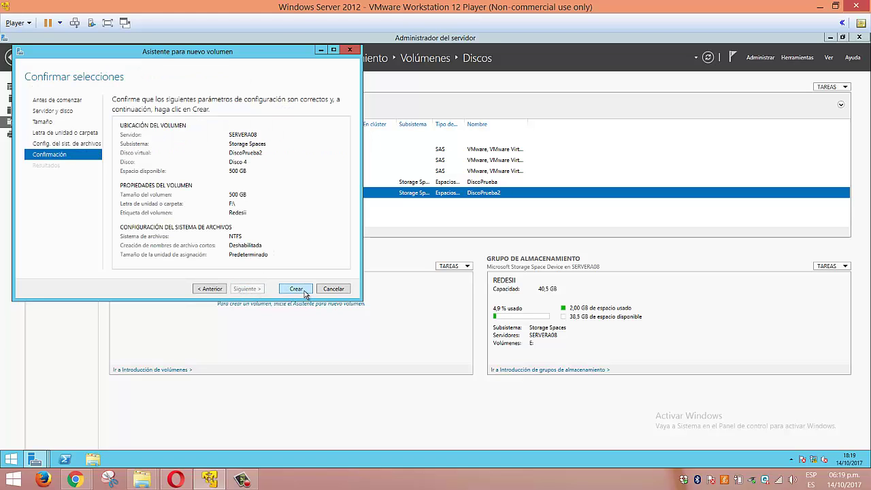
{"action": "left_click", "coordinate": [304, 290]}
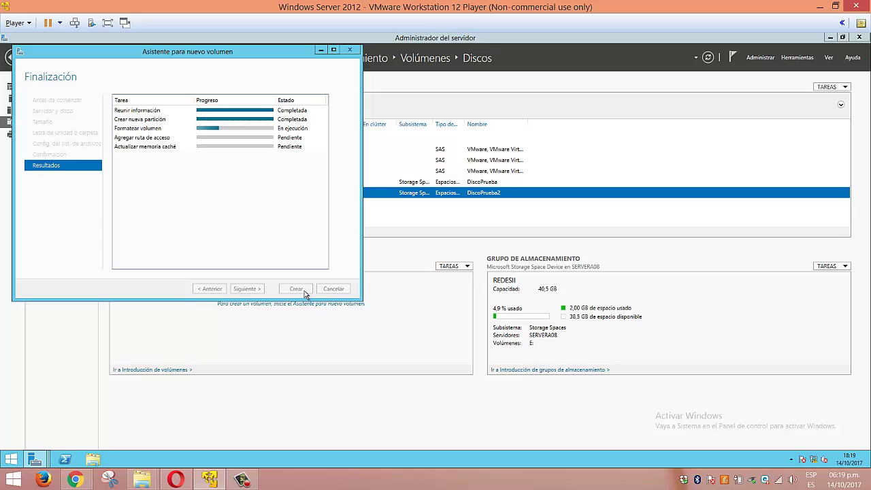
{"action": "left_click", "coordinate": [242, 479]}
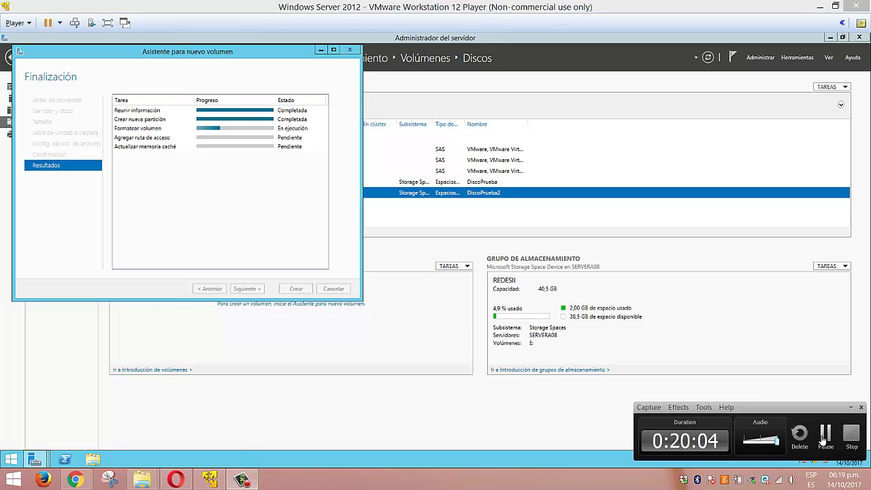
{"action": "left_click", "coordinate": [824, 438]}
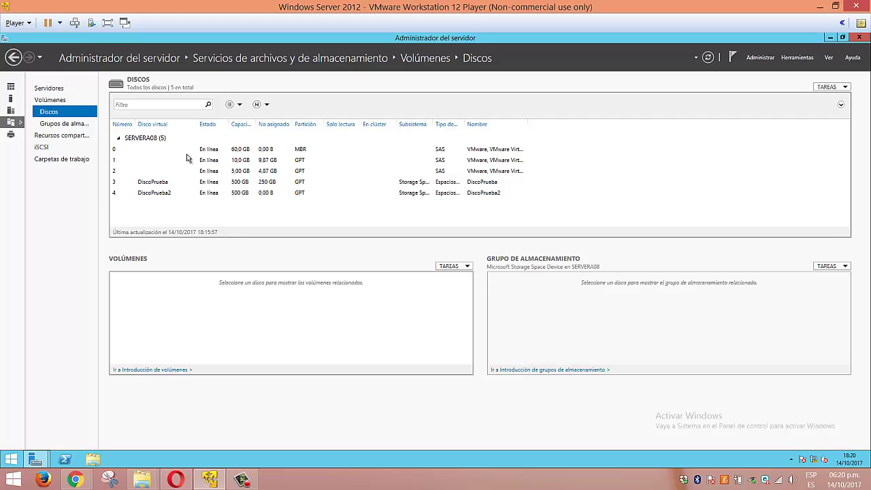
Refresh the disk list, examine the related volume of DiscoPrueba2 and check the Redesii (F:) drive in File Explorer.
{"action": "left_click", "coordinate": [708, 57]}
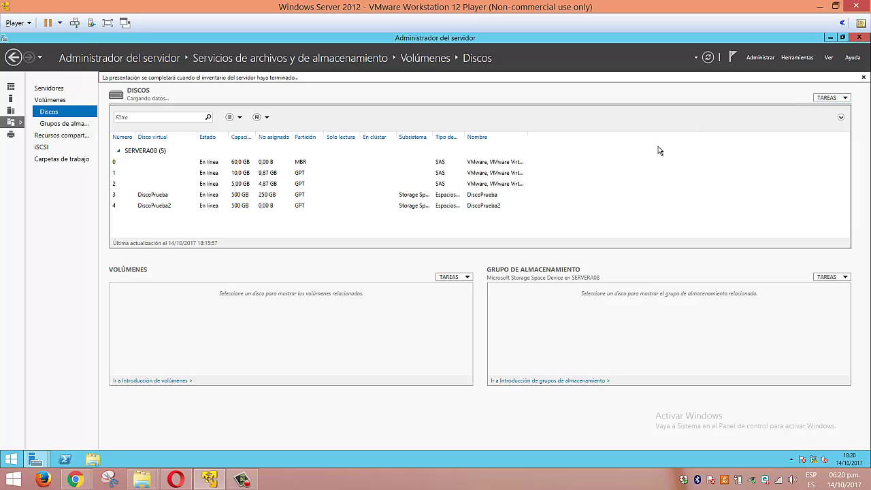
{"action": "left_click", "coordinate": [150, 196]}
{"action": "left_click", "coordinate": [155, 205]}
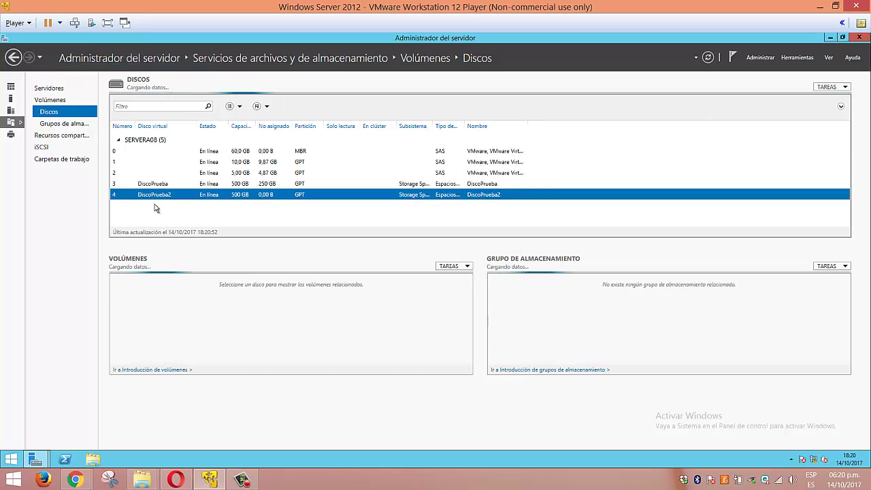
{"action": "left_click", "coordinate": [240, 333]}
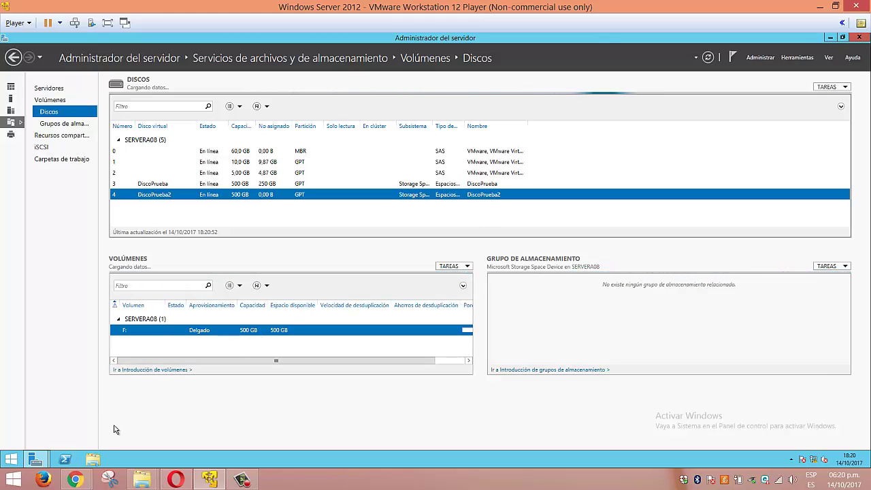
{"action": "left_click", "coordinate": [93, 461]}
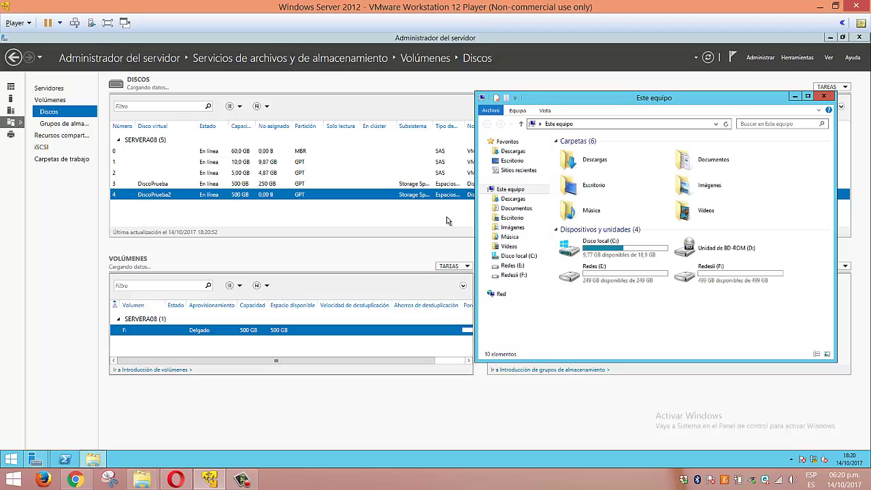
{"action": "left_click", "coordinate": [727, 275]}
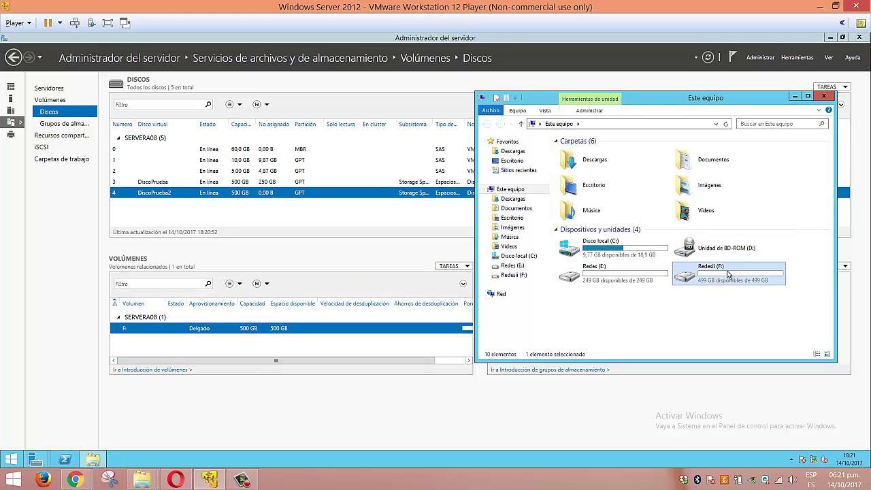
{"action": "left_click", "coordinate": [794, 97]}
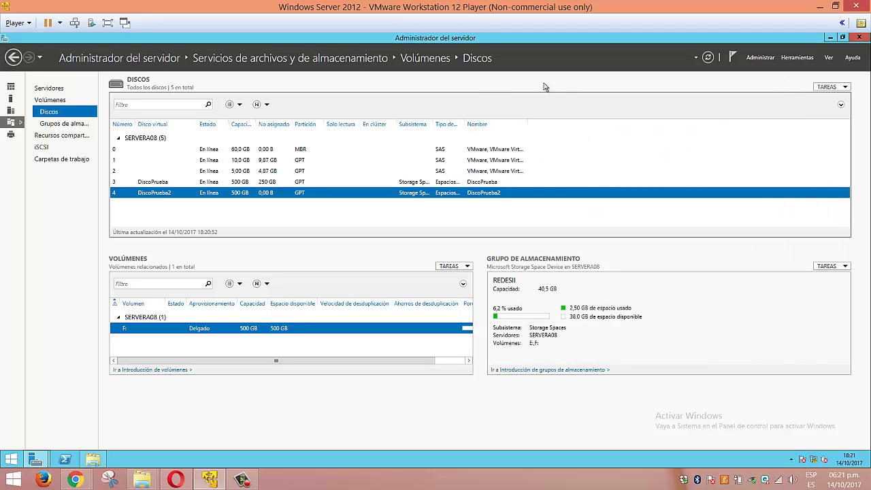
Start a new storage pool from the storage pools page, name it REDES - 2 and proceed to the physical disks page.
{"action": "left_click", "coordinate": [65, 124]}
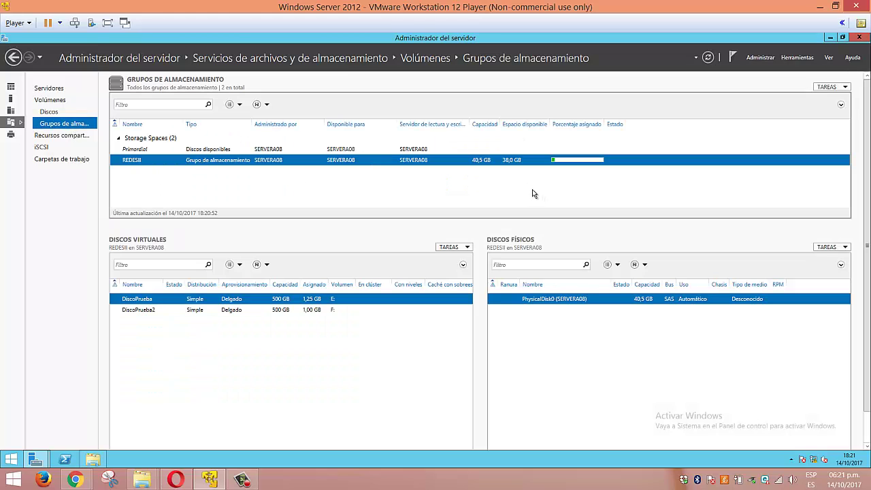
{"action": "left_click", "coordinate": [828, 87]}
{"action": "left_click", "coordinate": [822, 98]}
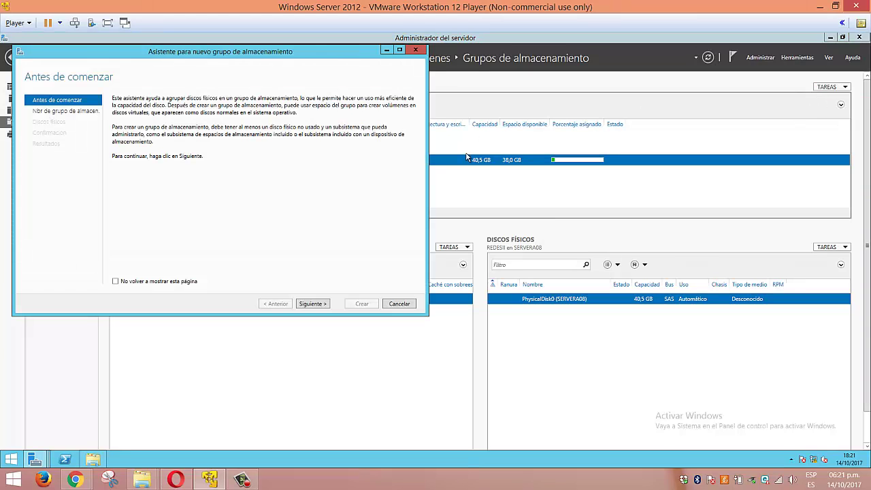
{"action": "left_click", "coordinate": [318, 304]}
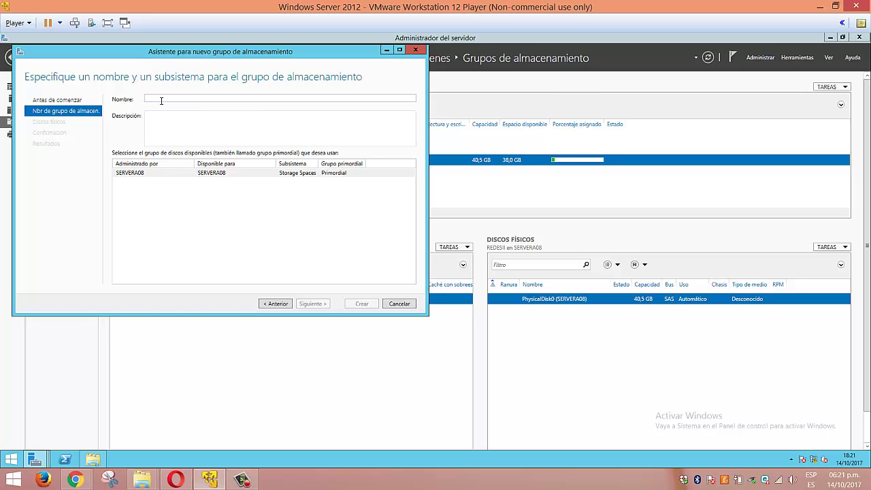
{"action": "type", "text": "RED"}
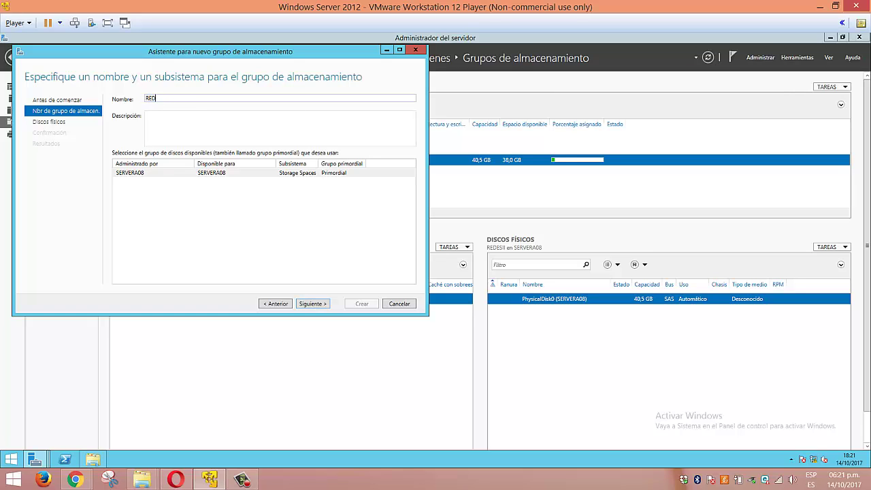
{"action": "type", "text": "ES - 2"}
{"action": "left_click", "coordinate": [321, 305]}
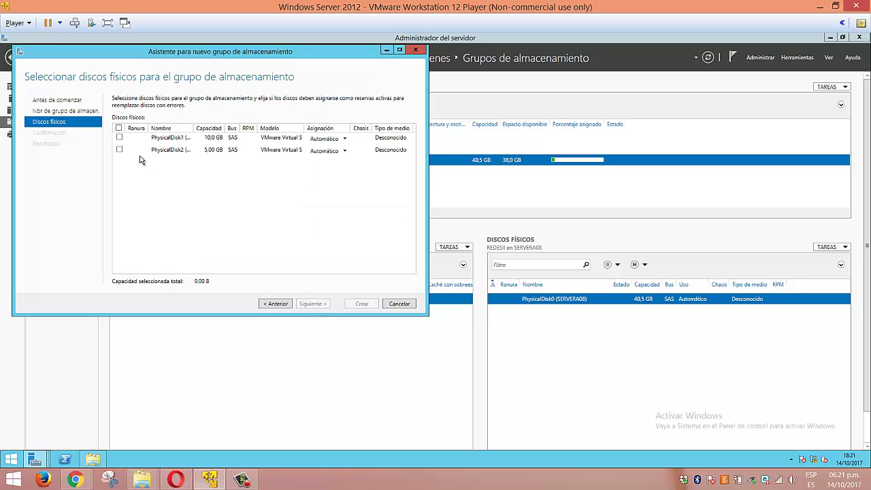
Include PhysicalDisk1 and PhysicalDisk2 with automatic allocation, create the REDES - 2 storage pool and close the wizard.
{"action": "left_click", "coordinate": [120, 149]}
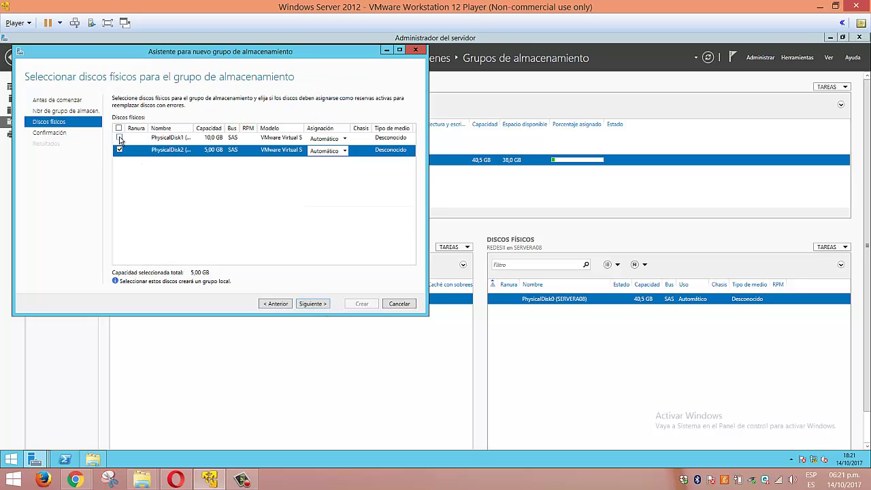
{"action": "left_click", "coordinate": [120, 139]}
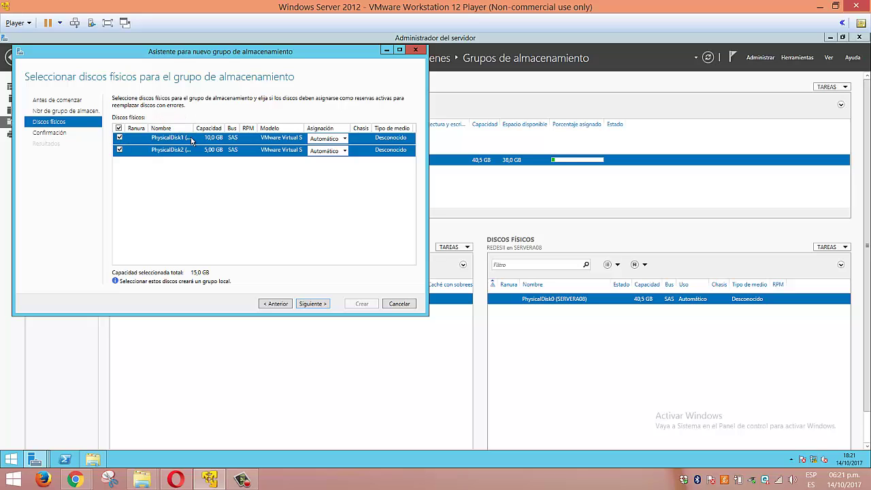
{"action": "left_click", "coordinate": [189, 150]}
{"action": "left_click", "coordinate": [120, 150]}
{"action": "left_click", "coordinate": [320, 304]}
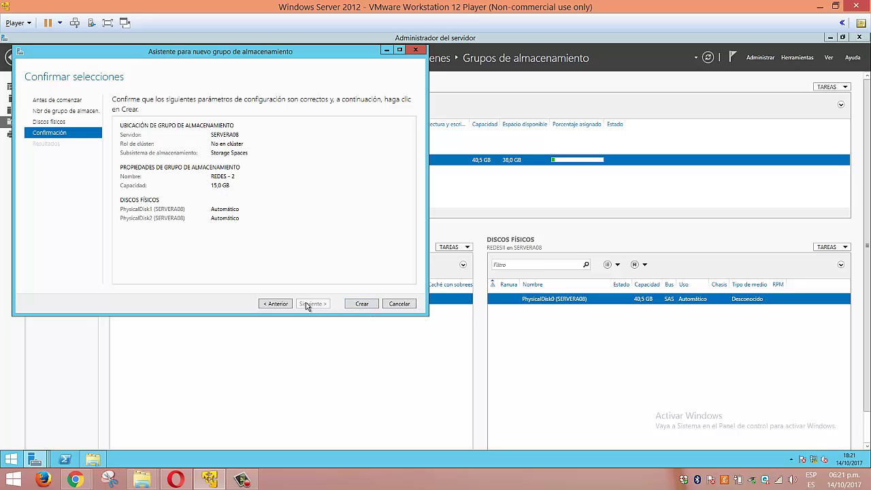
{"action": "left_click", "coordinate": [279, 305]}
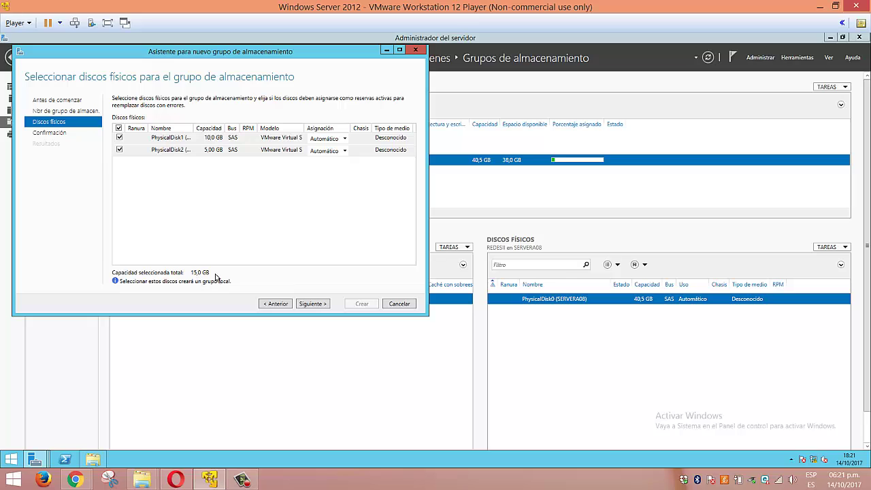
{"action": "left_click", "coordinate": [304, 304]}
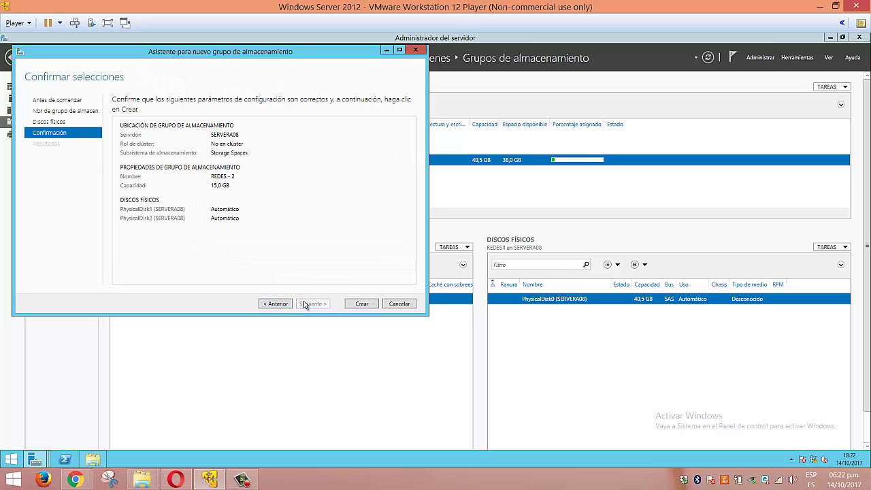
{"action": "left_click", "coordinate": [363, 303]}
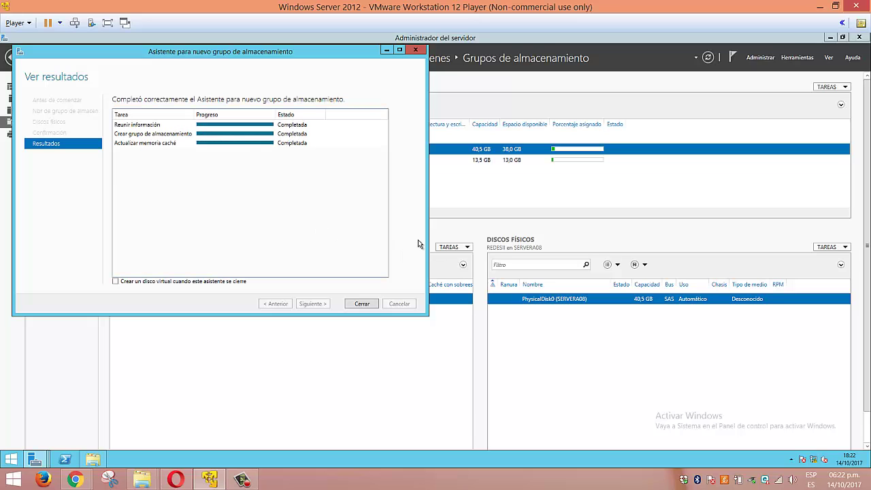
{"action": "left_click", "coordinate": [361, 304]}
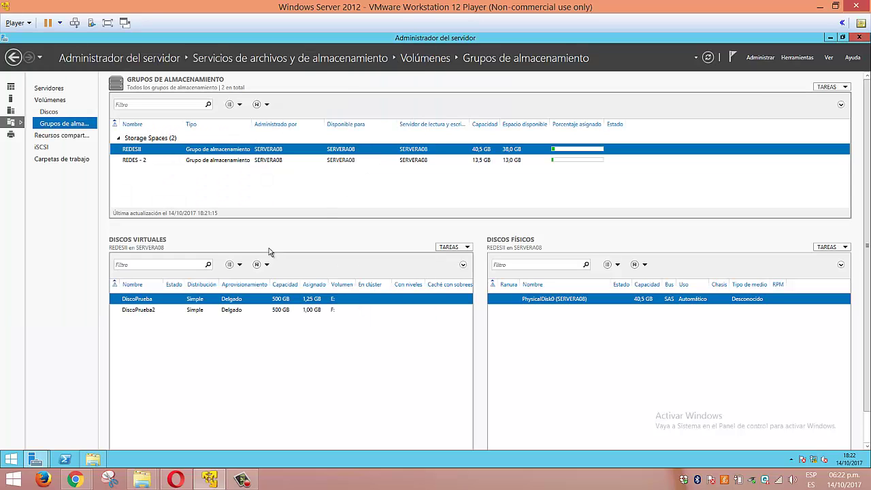
Select the REDES - 2 storage pool and examine its virtual disks and physical disks.
{"action": "left_click", "coordinate": [130, 161]}
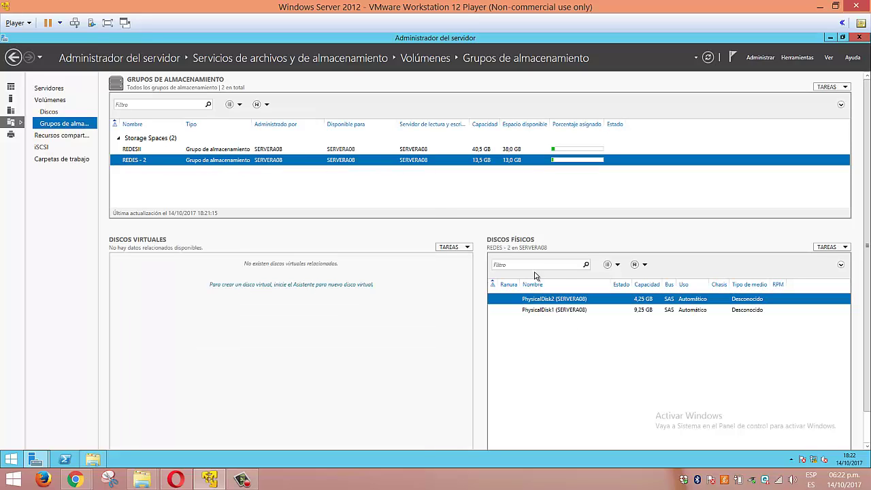
{"action": "left_click", "coordinate": [550, 310]}
{"action": "left_click", "coordinate": [547, 301]}
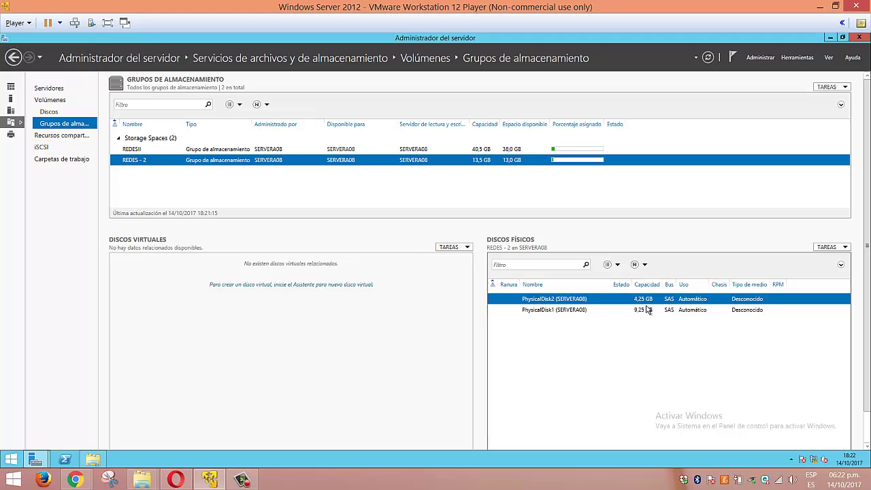
Start a new virtual disk in the REDES - 2 storage pool and name it DVH -1.
{"action": "left_click", "coordinate": [456, 247]}
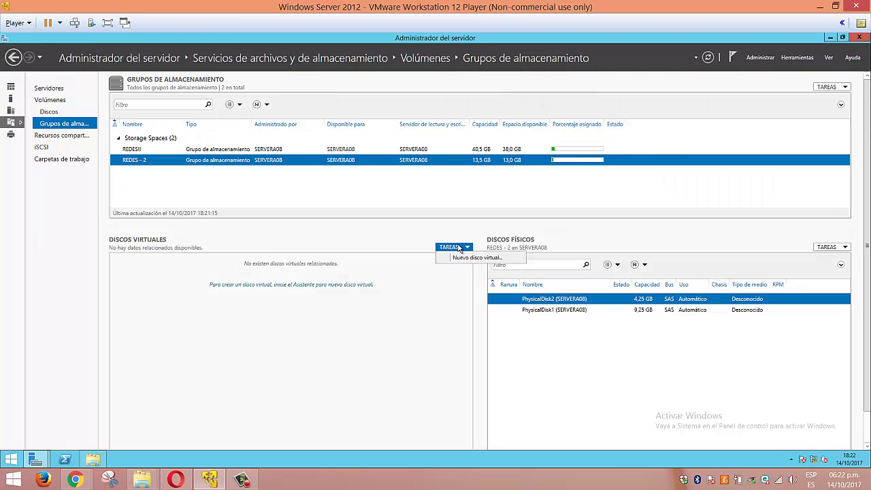
{"action": "left_click", "coordinate": [469, 258]}
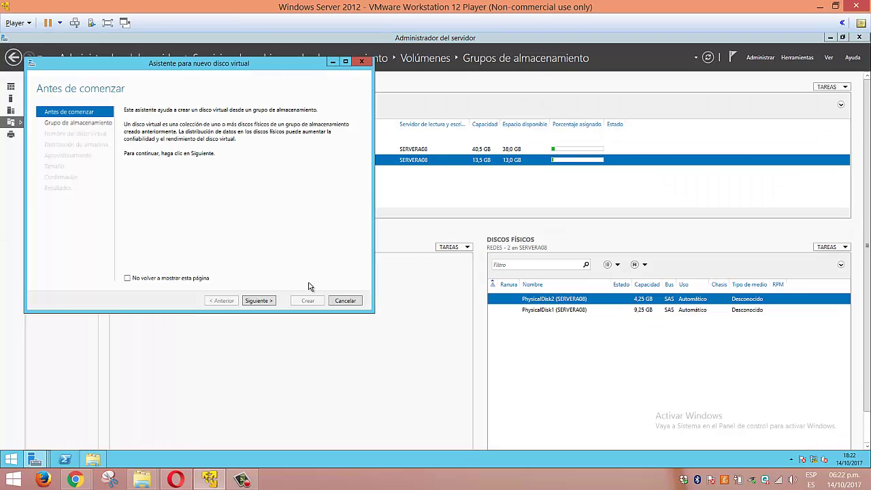
{"action": "left_click", "coordinate": [259, 301]}
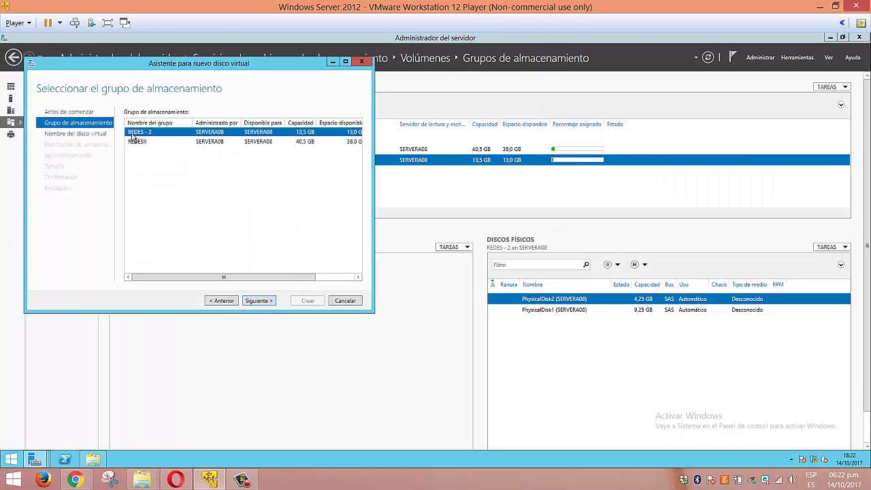
{"action": "left_click", "coordinate": [258, 301]}
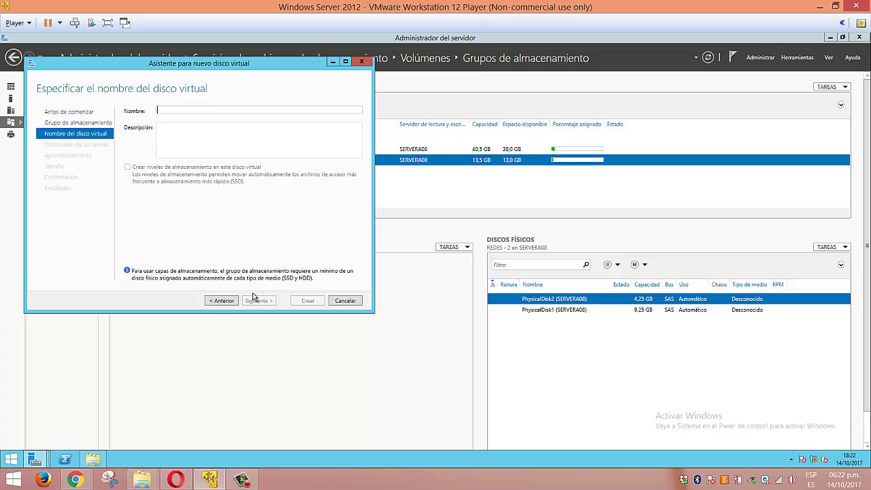
{"action": "type", "text": "HVD"}
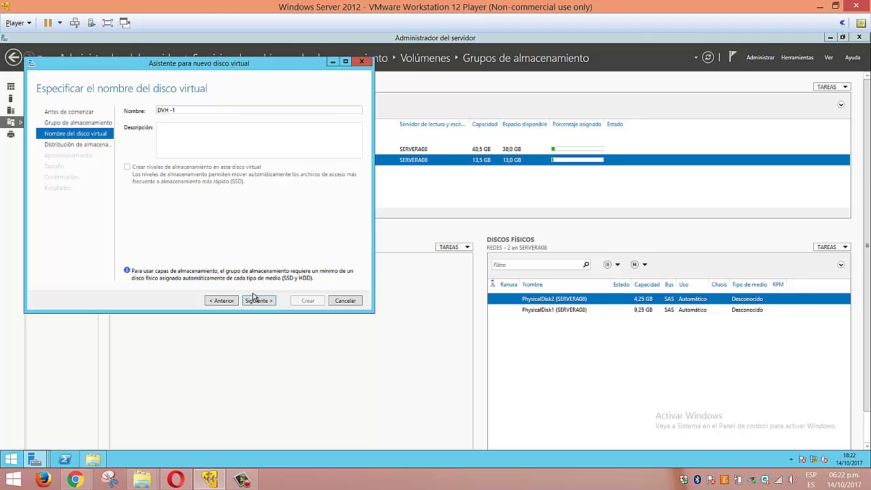
{"action": "left_click", "coordinate": [265, 302]}
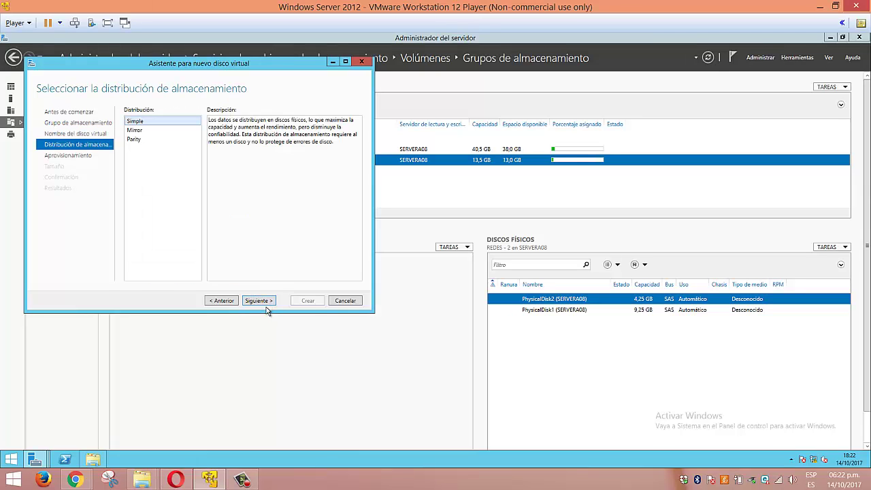
Create the DVH -1 virtual disk with Simple layout, thin provisioning (Delgado) and a size of 600 GB, and close the wizard.
{"action": "left_click", "coordinate": [267, 303]}
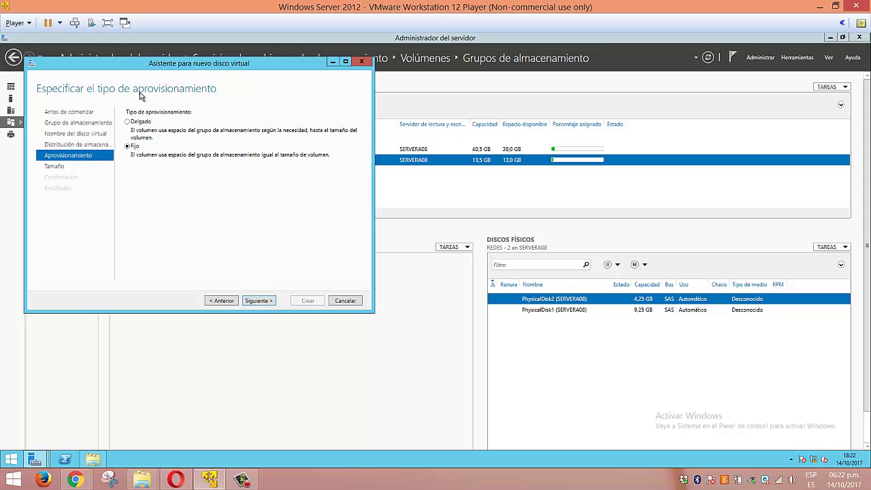
{"action": "left_click", "coordinate": [267, 302]}
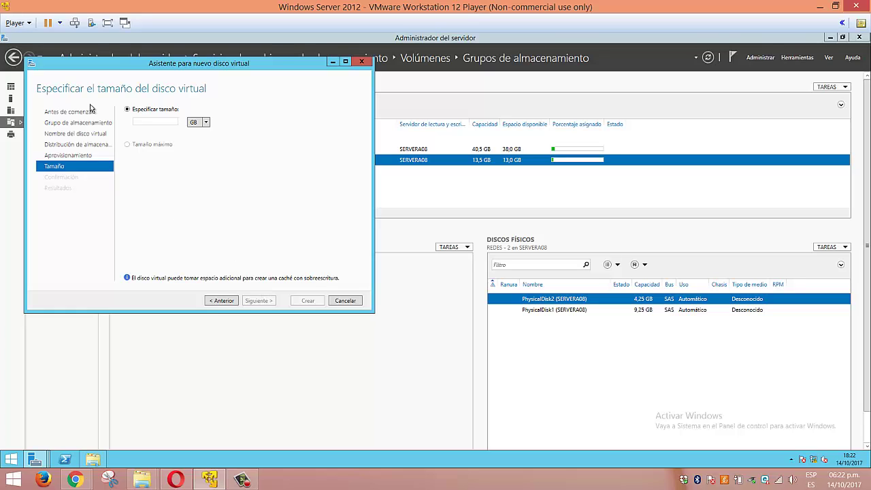
{"action": "left_click", "coordinate": [141, 121]}
{"action": "type", "text": "600"}
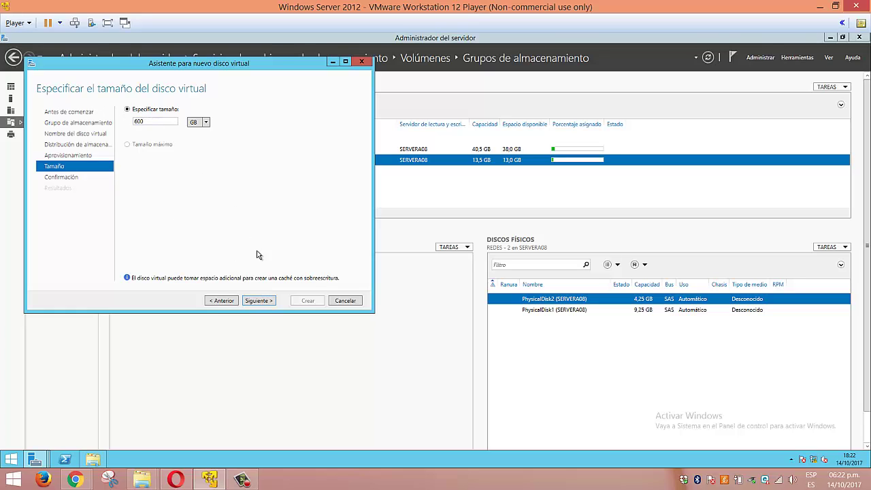
{"action": "left_click", "coordinate": [258, 300]}
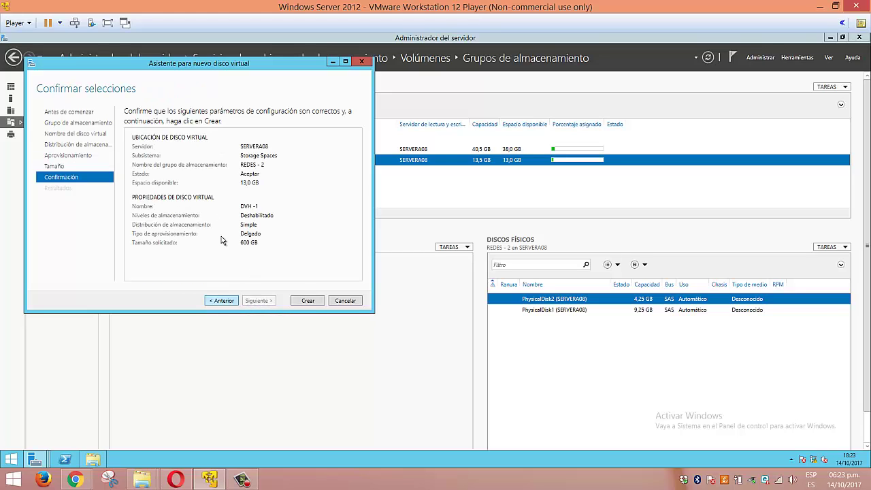
{"action": "left_click", "coordinate": [304, 301]}
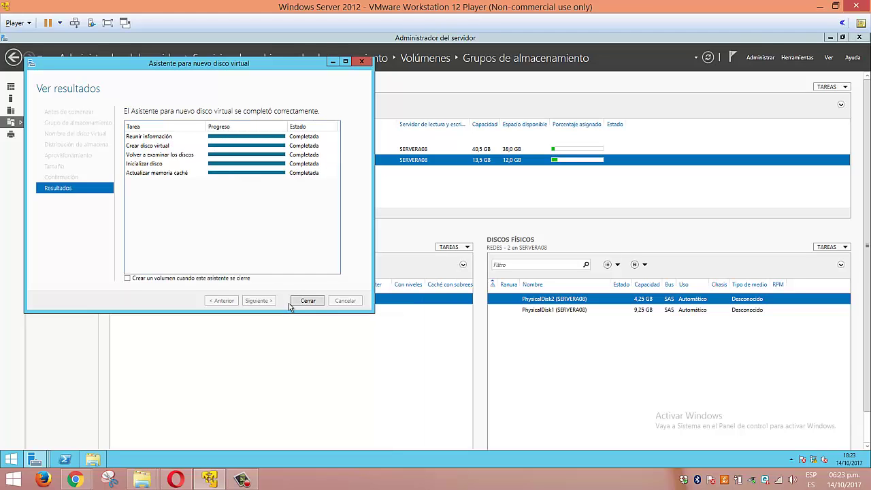
{"action": "left_click", "coordinate": [306, 301]}
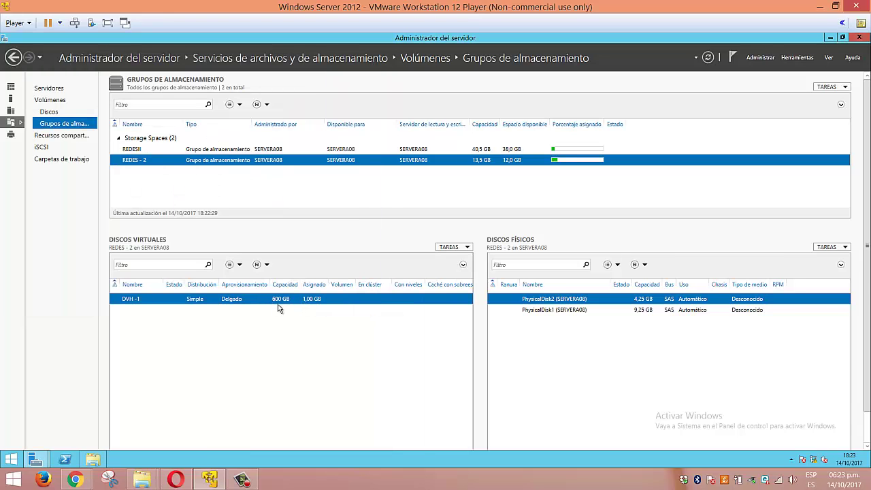
Start another virtual disk in the REDES - 2 storage pool and name it VHD - 2.
{"action": "left_click", "coordinate": [443, 248]}
{"action": "left_click", "coordinate": [470, 257]}
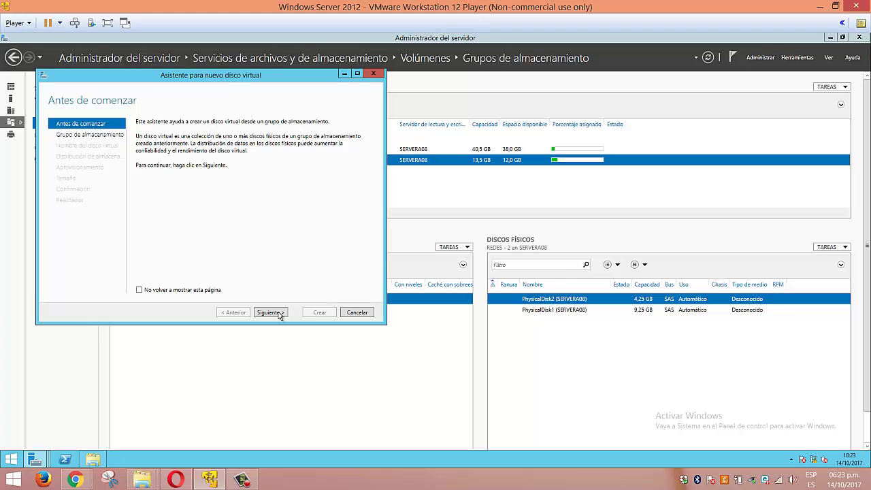
{"action": "left_click", "coordinate": [281, 313]}
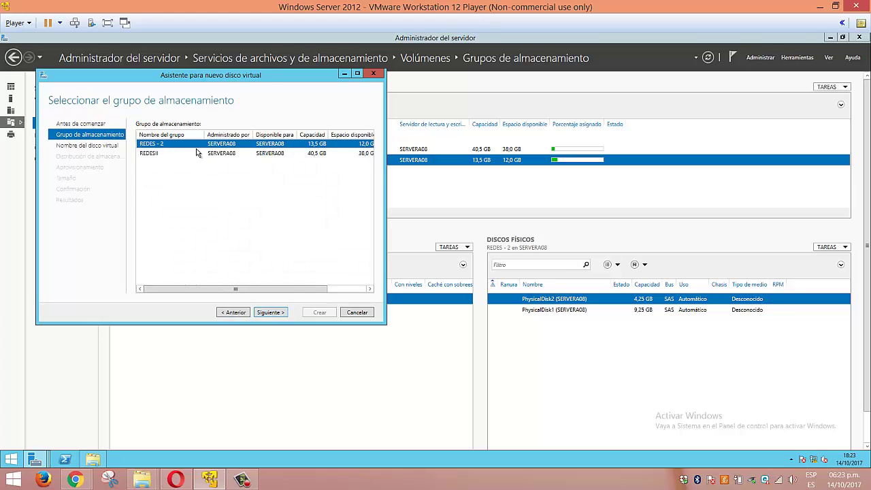
{"action": "left_click", "coordinate": [271, 312]}
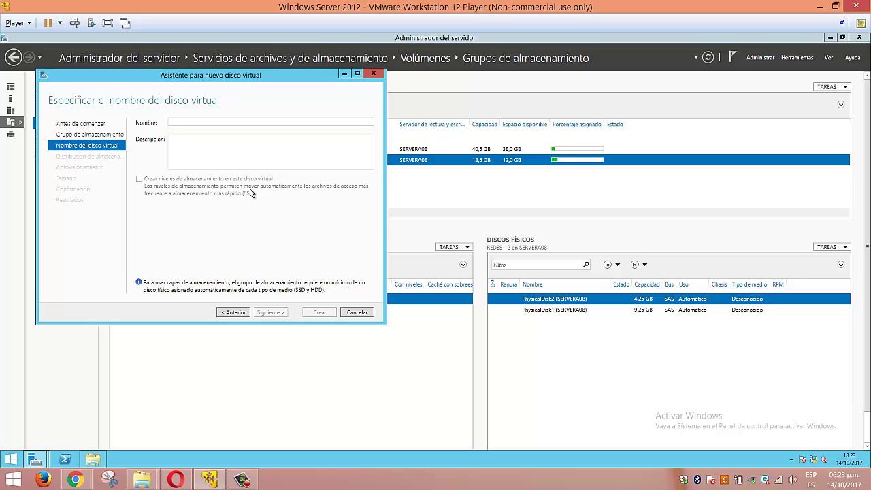
{"action": "type", "text": "VHD - 2"}
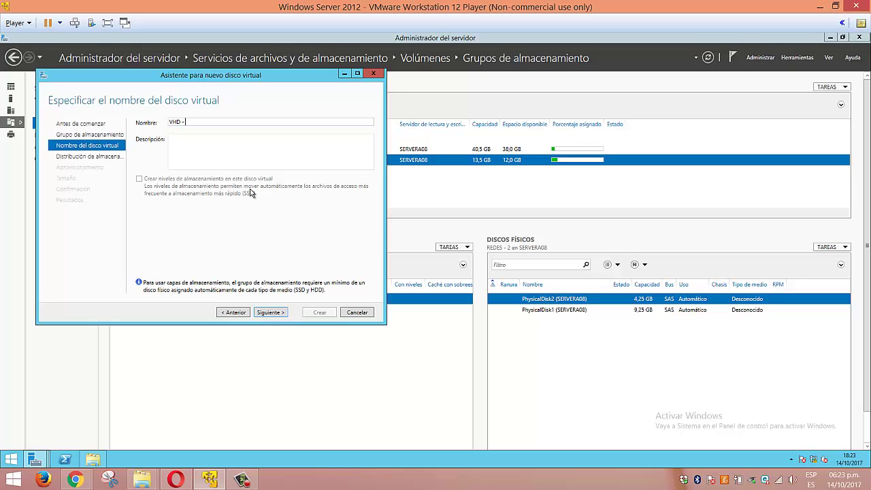
{"action": "left_click", "coordinate": [279, 312]}
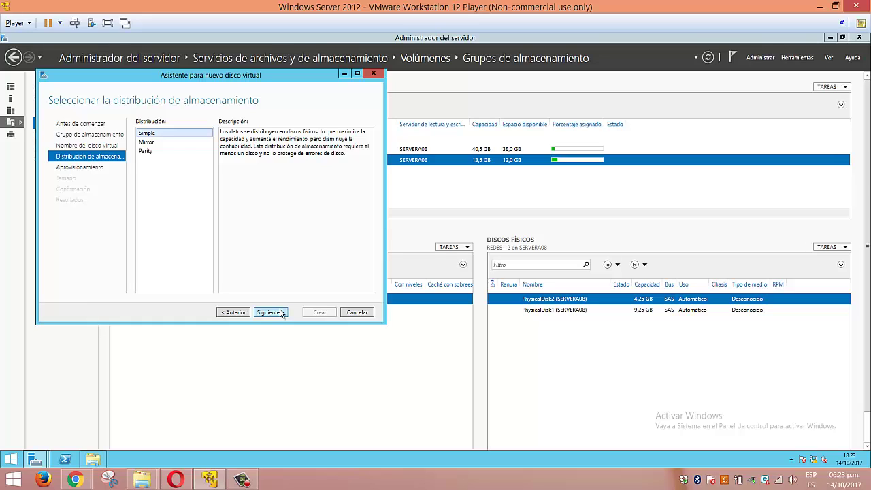
Create the VHD - 2 virtual disk with Simple layout, thin provisioning (Delgado) and a size of 300 GB, and close the wizard.
{"action": "left_click", "coordinate": [281, 313]}
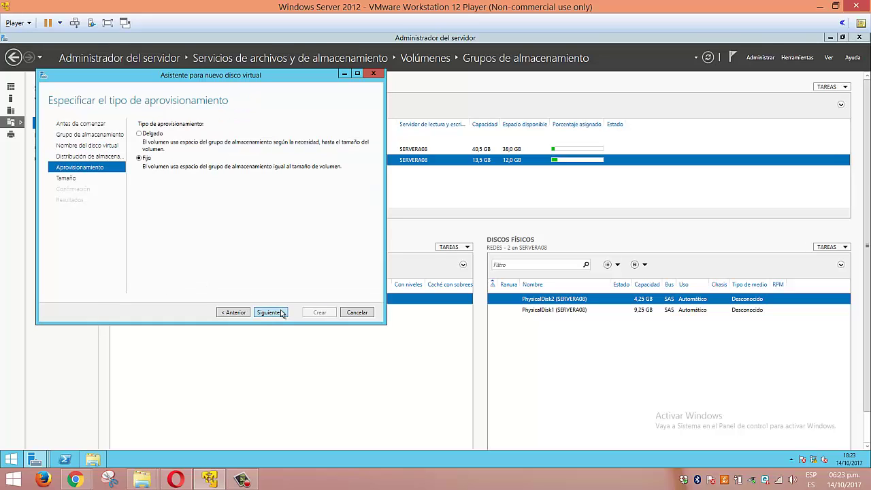
{"action": "left_click", "coordinate": [140, 133]}
{"action": "left_click", "coordinate": [271, 311]}
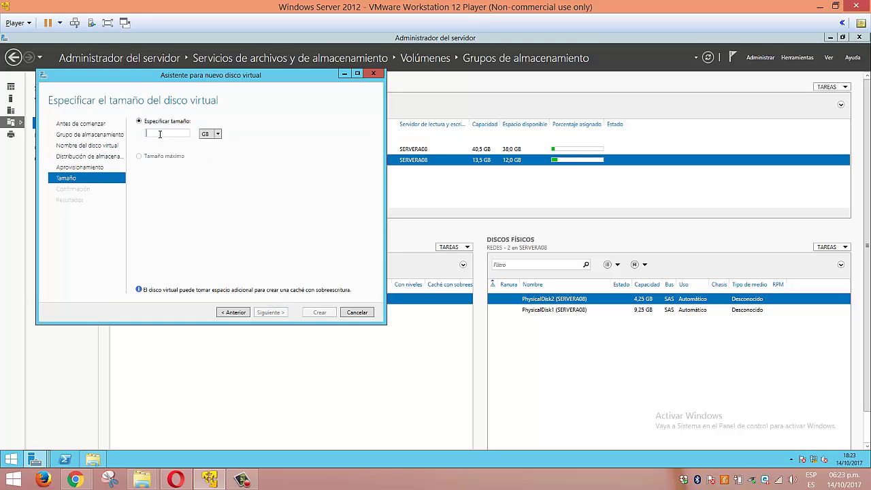
{"action": "left_click_drag", "start_coordinate": [186, 79], "coordinate": [518, 85]}
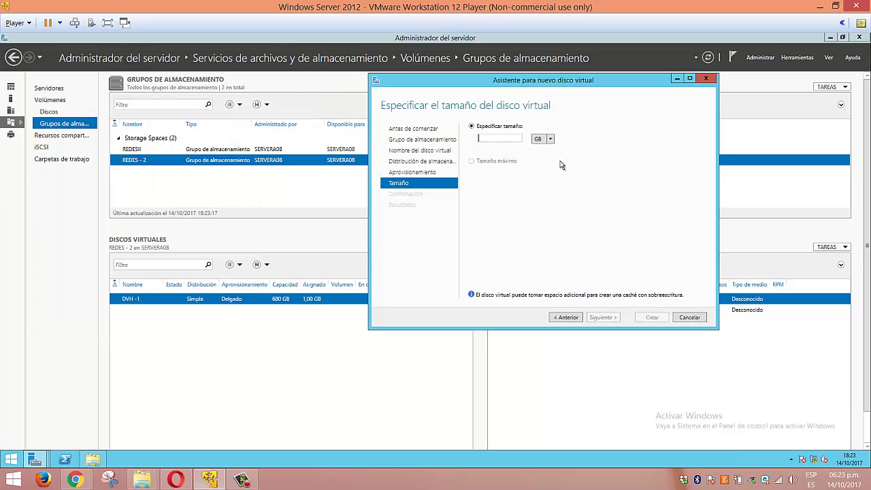
{"action": "type", "text": "300"}
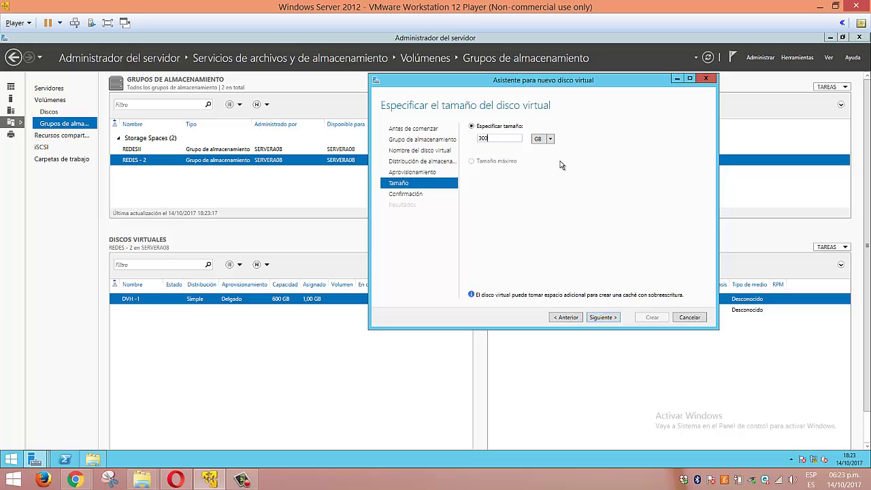
{"action": "left_click", "coordinate": [603, 318]}
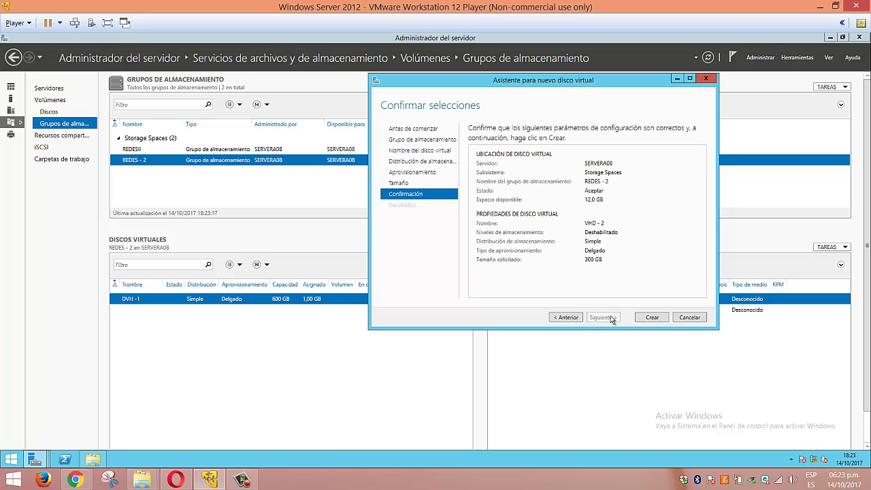
{"action": "left_click", "coordinate": [643, 317]}
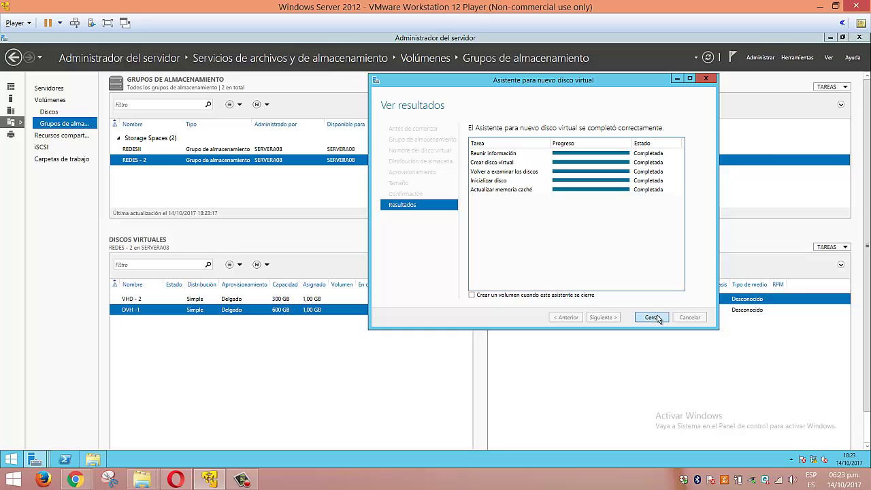
{"action": "left_click", "coordinate": [655, 317]}
{"action": "left_click", "coordinate": [290, 300]}
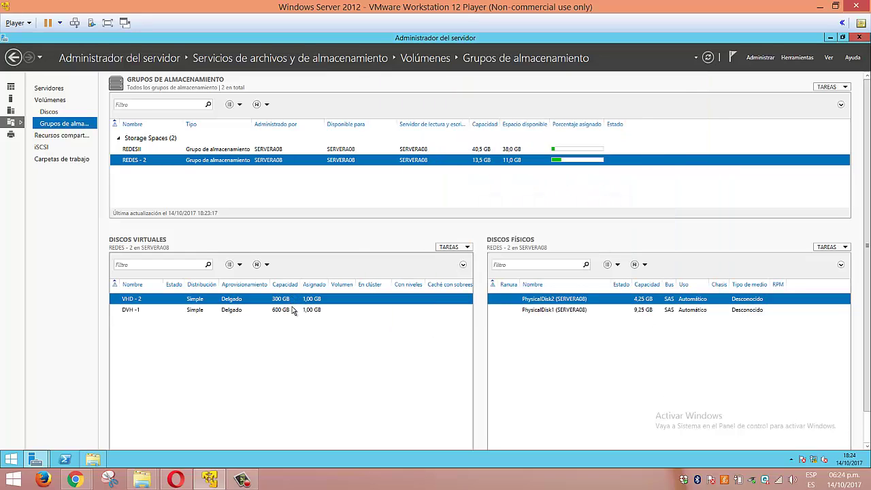
Refresh the disks page and start a new volume for the DVH -1 disk, proceeding to the server and disk selection.
{"action": "left_click", "coordinate": [46, 114]}
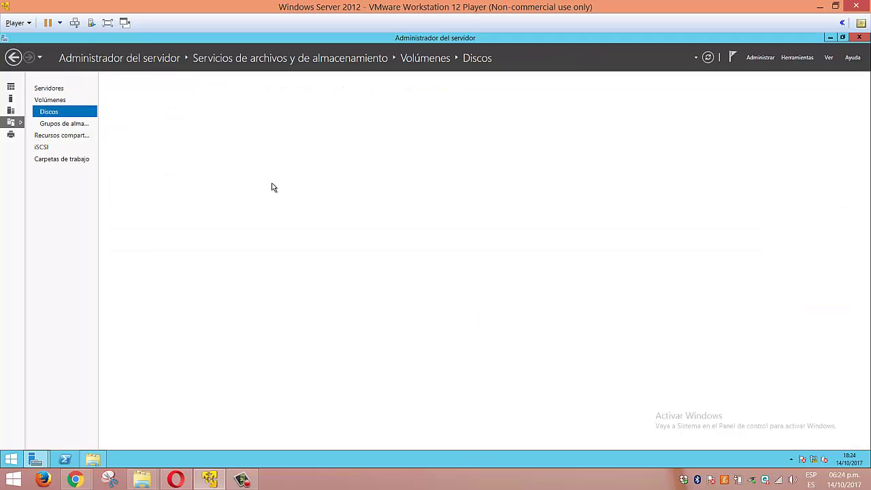
{"action": "left_click", "coordinate": [708, 58]}
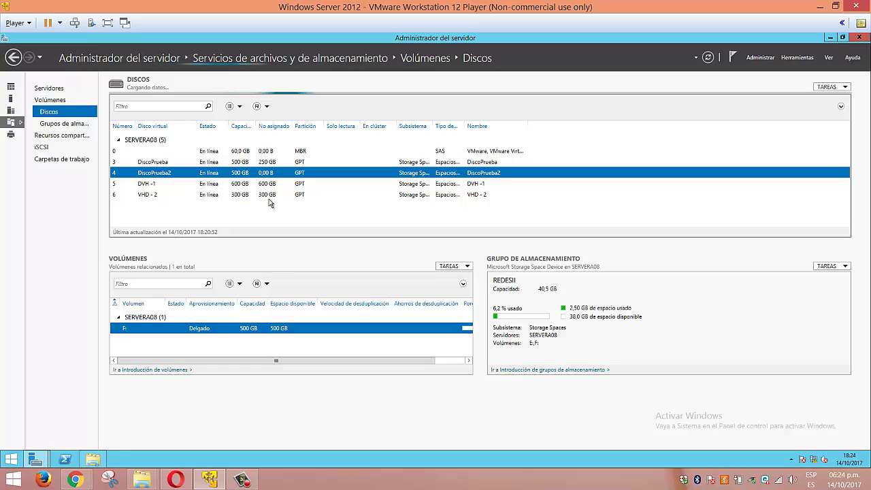
{"action": "left_click", "coordinate": [221, 185]}
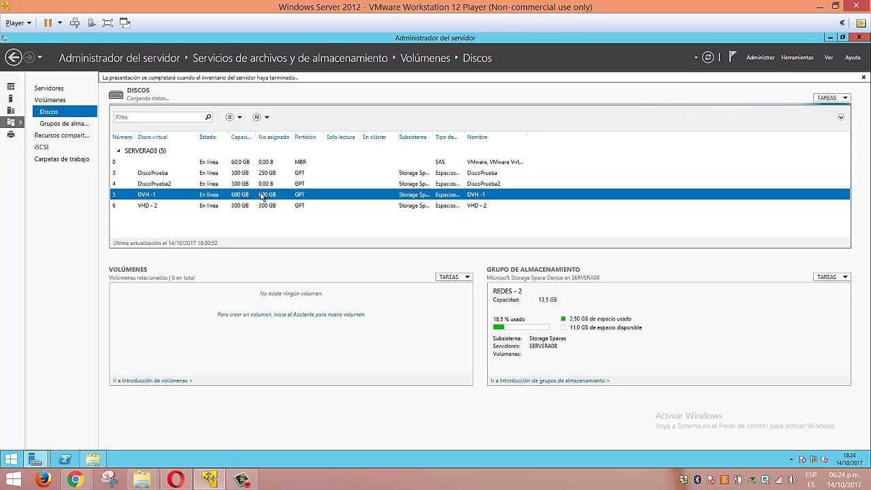
{"action": "left_click", "coordinate": [448, 277]}
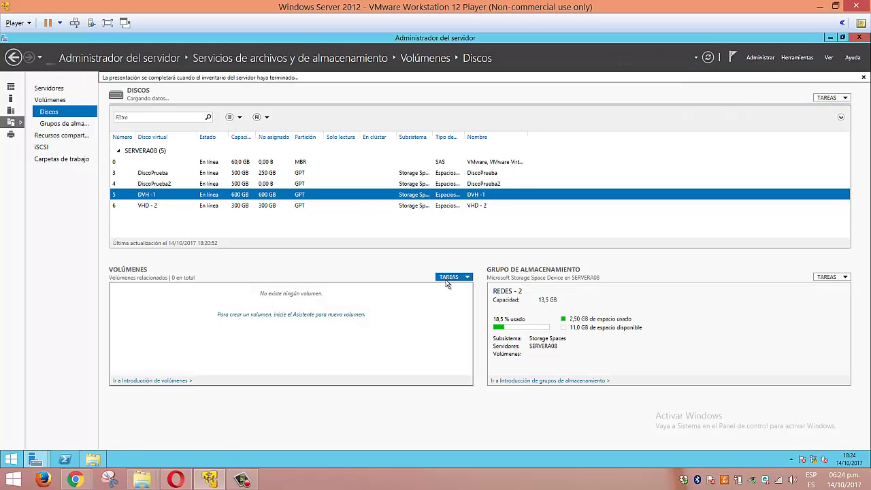
{"action": "left_click", "coordinate": [455, 287]}
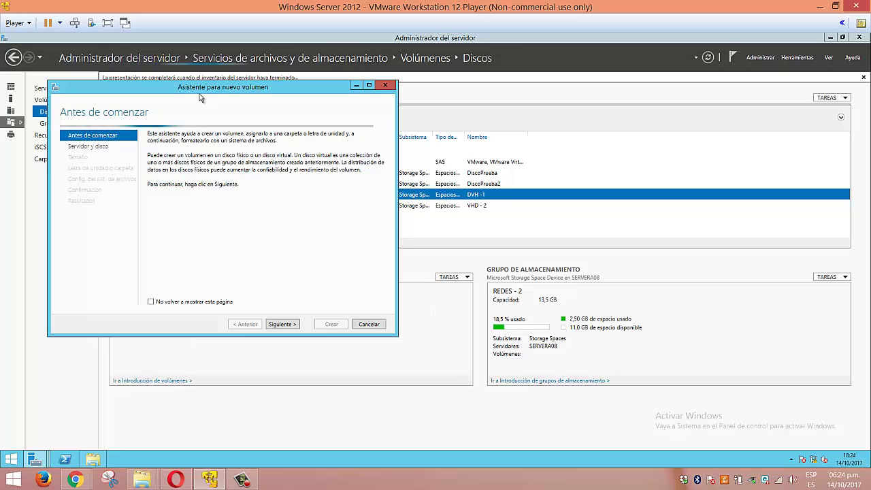
{"action": "left_click_drag", "start_coordinate": [200, 91], "coordinate": [525, 96]}
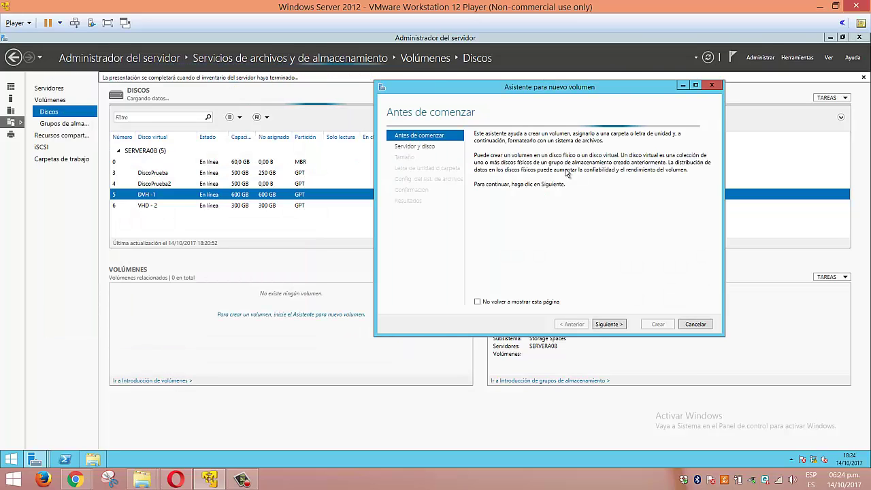
{"action": "left_click", "coordinate": [611, 324]}
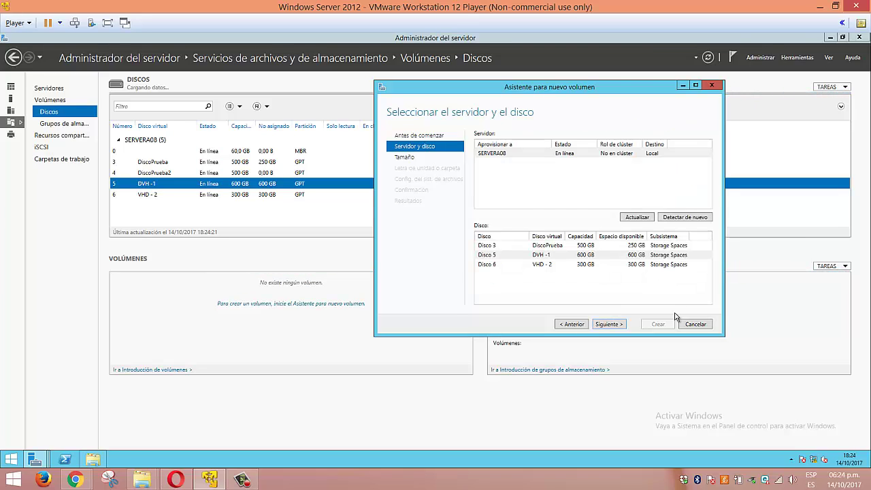
Choose disk DVH -1 for the volume, set its size to 300 GB and assign drive letter G.
{"action": "left_click", "coordinate": [562, 257]}
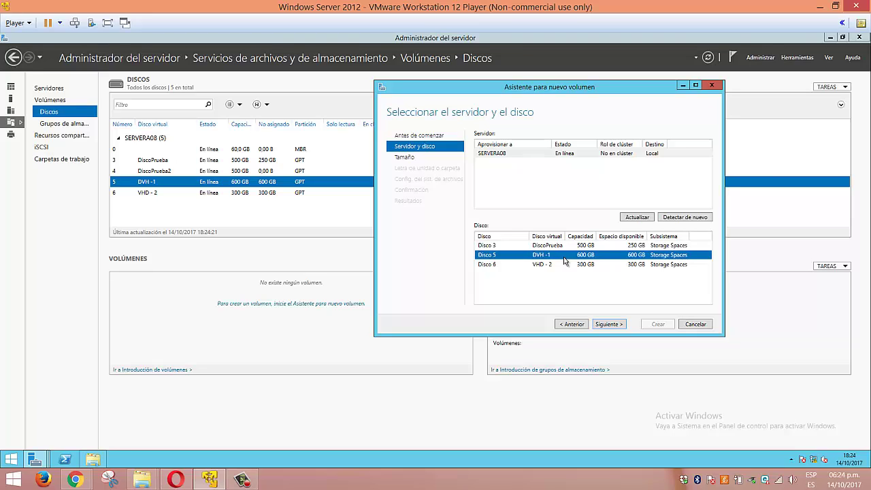
{"action": "left_click", "coordinate": [617, 325]}
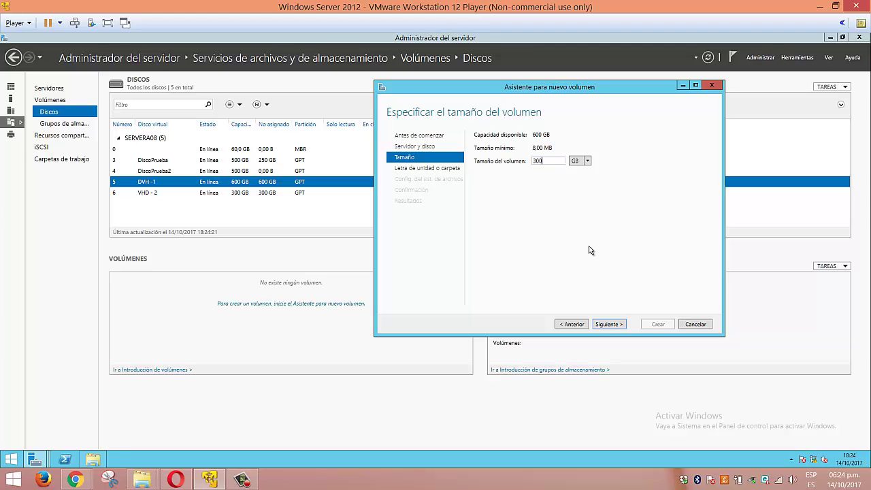
{"action": "left_click", "coordinate": [620, 326]}
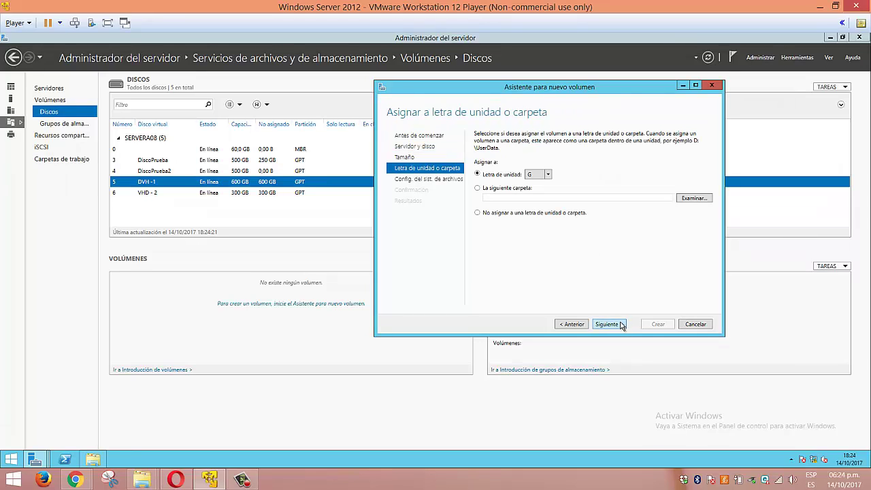
{"action": "left_click", "coordinate": [620, 325]}
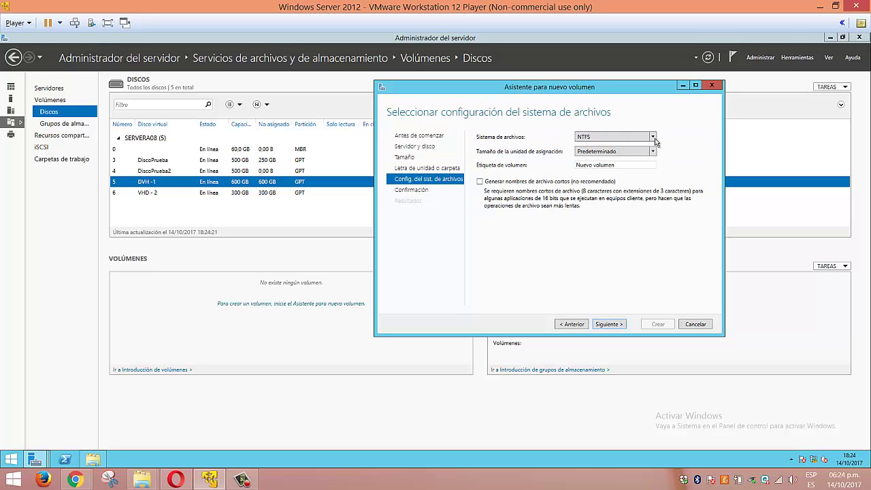
Label the new volume V1, keeping NTFS and the default allocation unit size, and create it.
{"action": "triple_click", "coordinate": [650, 165]}
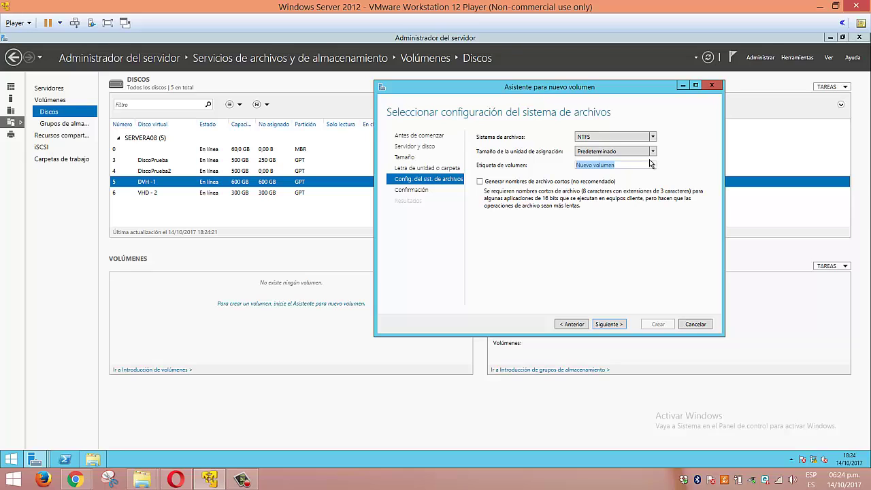
{"action": "type", "text": "V1"}
{"action": "left_click", "coordinate": [610, 325]}
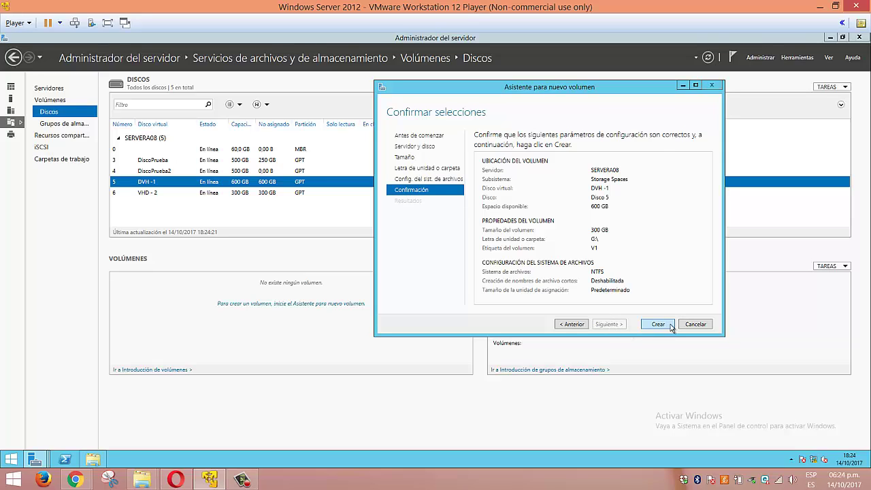
{"action": "left_click", "coordinate": [658, 325]}
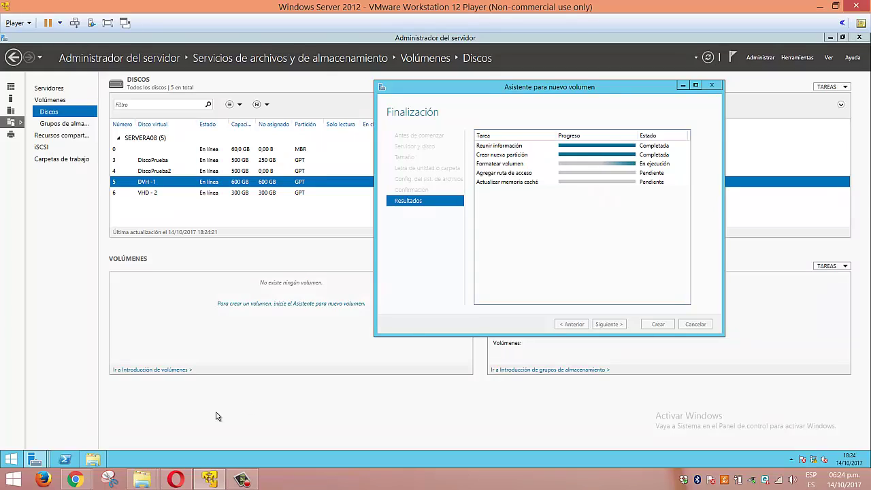
Check drive V1 (G:) in File Explorer, close the volume wizard and return to the disks page.
{"action": "left_click", "coordinate": [94, 459]}
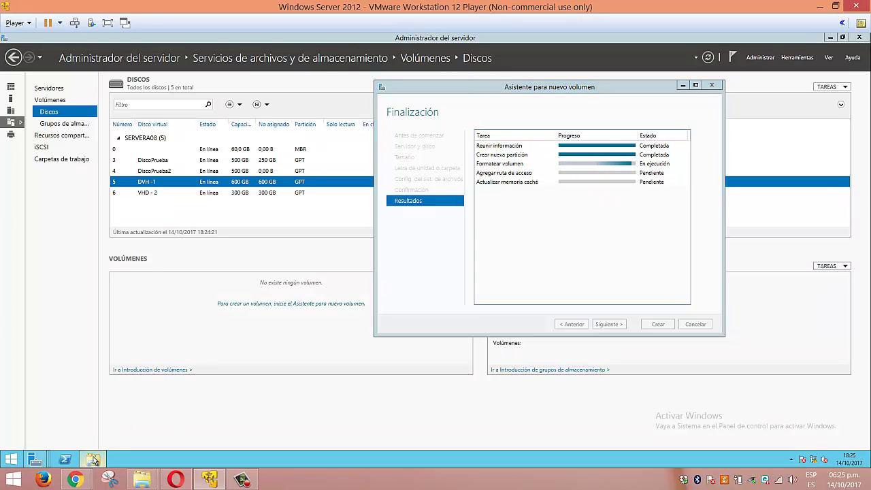
{"action": "left_click_drag", "start_coordinate": [639, 93], "coordinate": [274, 101]}
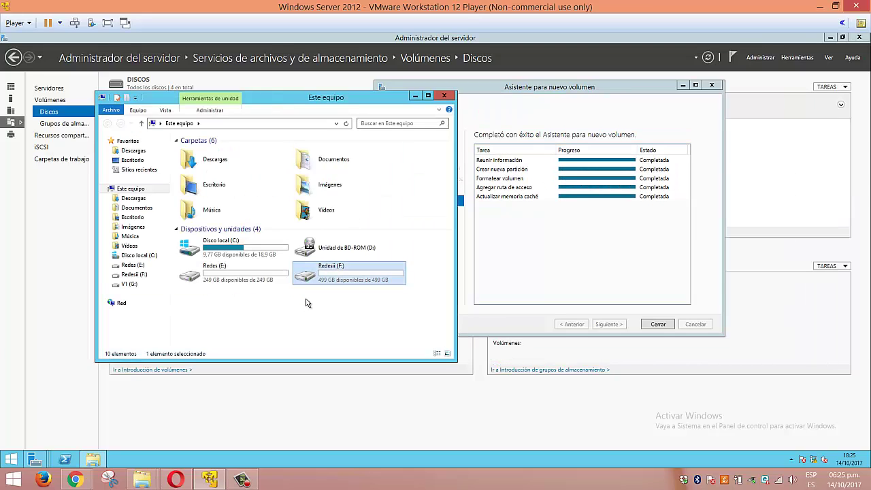
{"action": "left_click", "coordinate": [265, 293]}
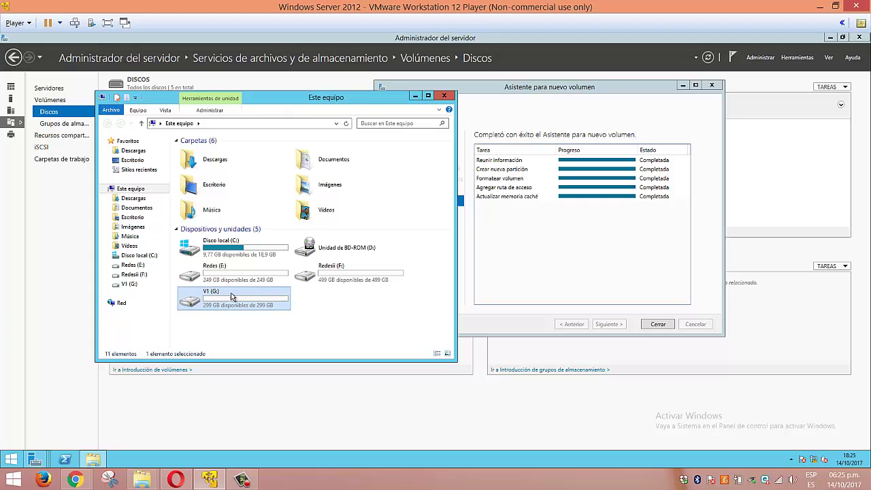
{"action": "left_click", "coordinate": [658, 324]}
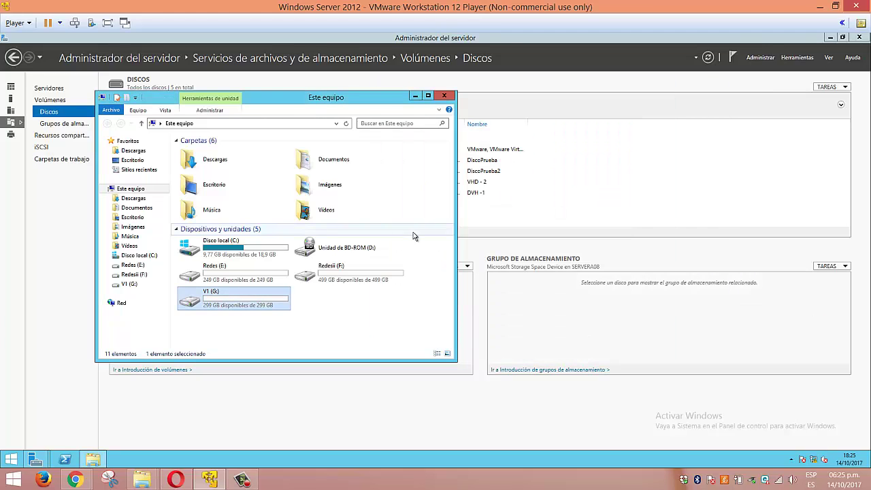
{"action": "left_click", "coordinate": [328, 245]}
{"action": "left_click_drag", "start_coordinate": [274, 99], "coordinate": [705, 70]}
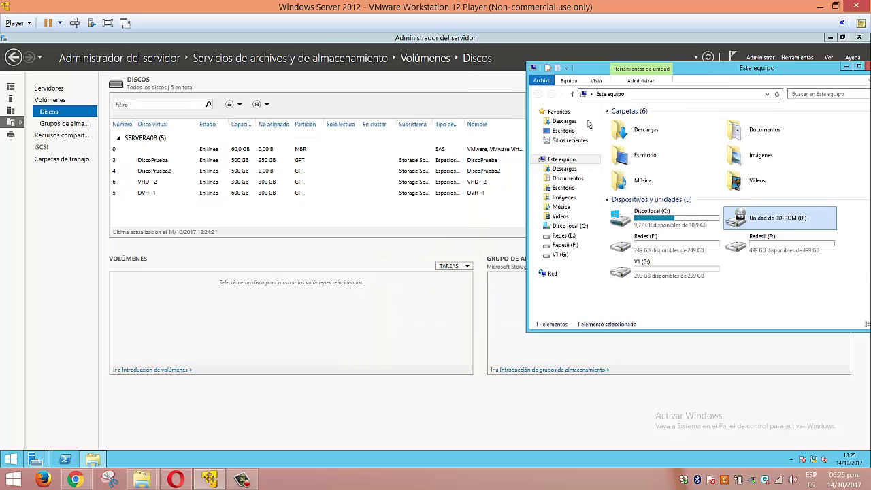
{"action": "left_click", "coordinate": [383, 230]}
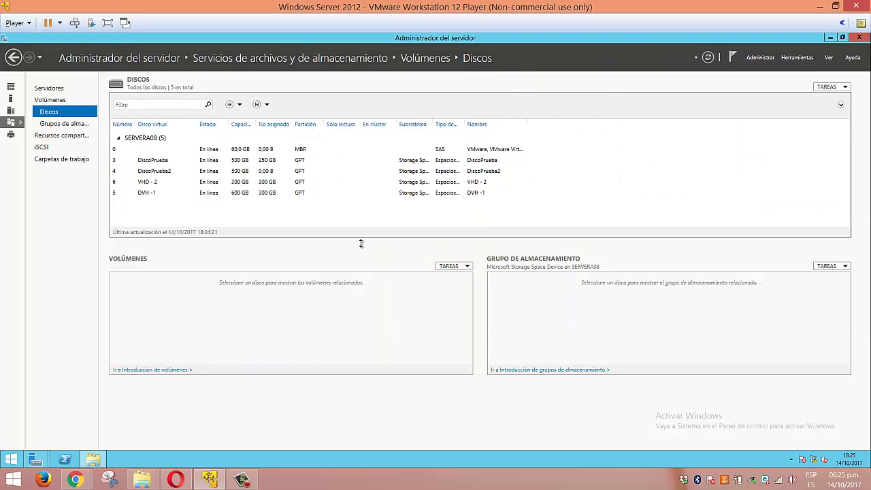
Refresh the disks page and start another volume for the DVH -1 disk, proceeding to the server and disk selection.
{"action": "left_click", "coordinate": [709, 59]}
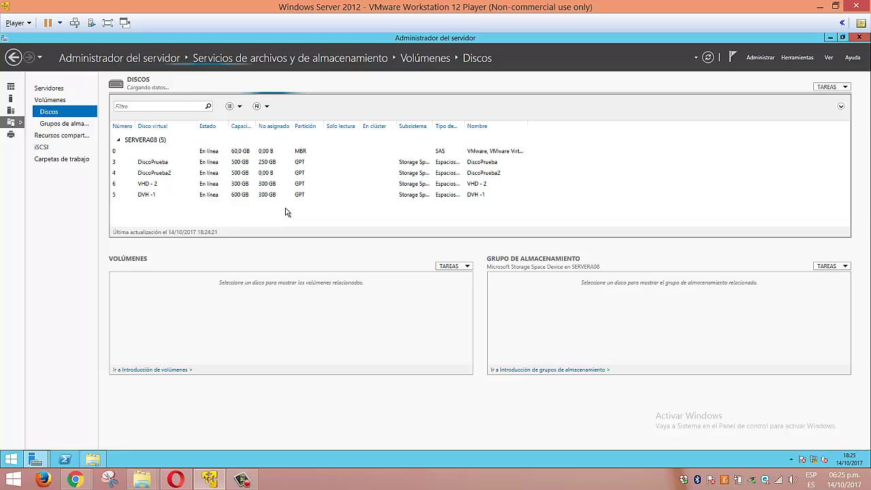
{"action": "left_click", "coordinate": [200, 195]}
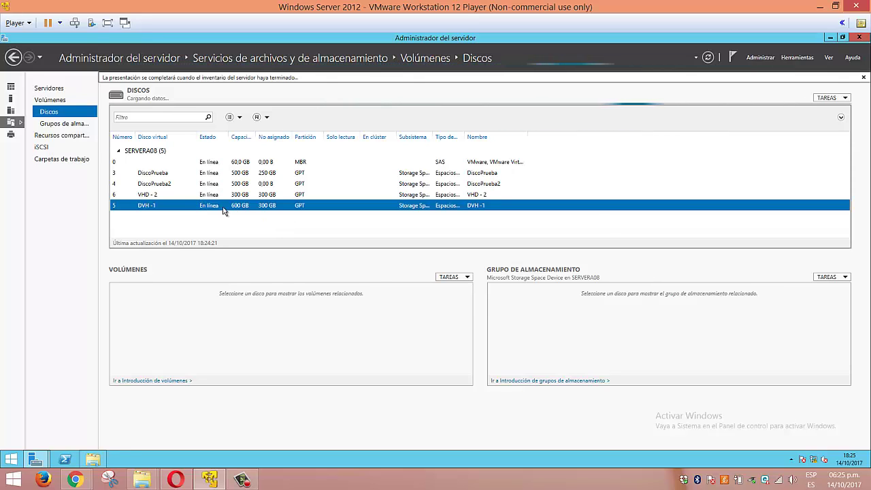
{"action": "left_click", "coordinate": [449, 278]}
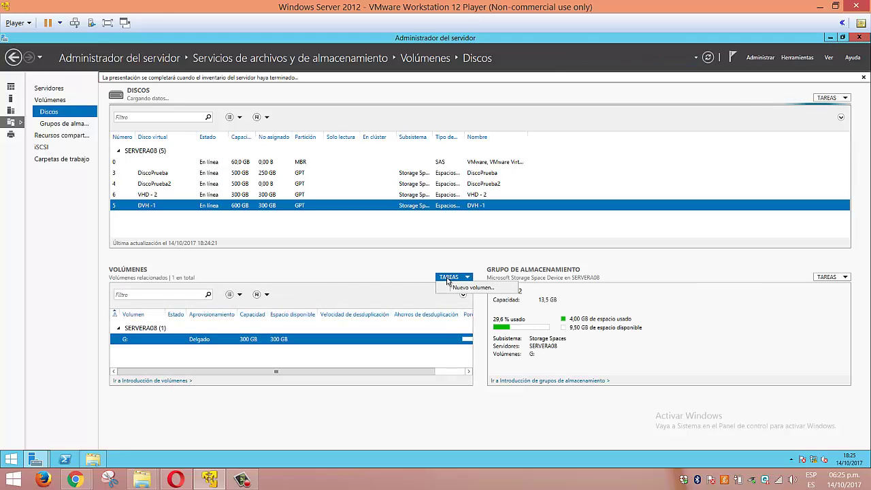
{"action": "left_click", "coordinate": [458, 288]}
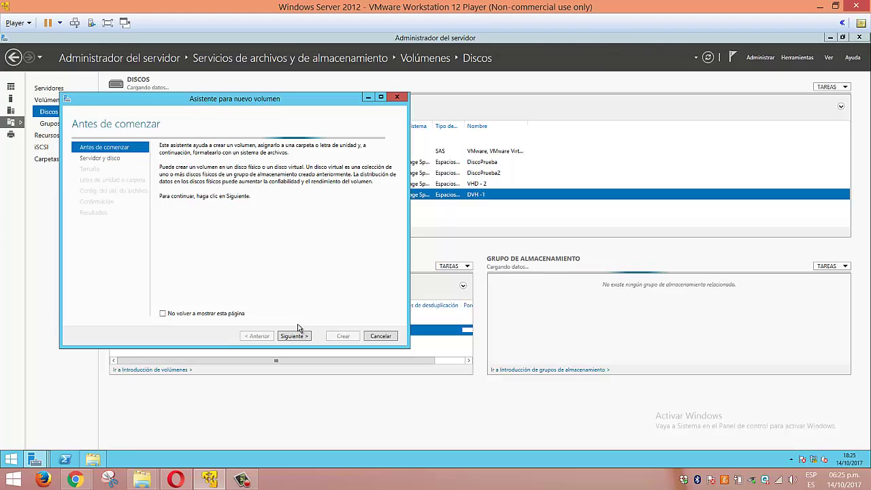
{"action": "left_click", "coordinate": [303, 336]}
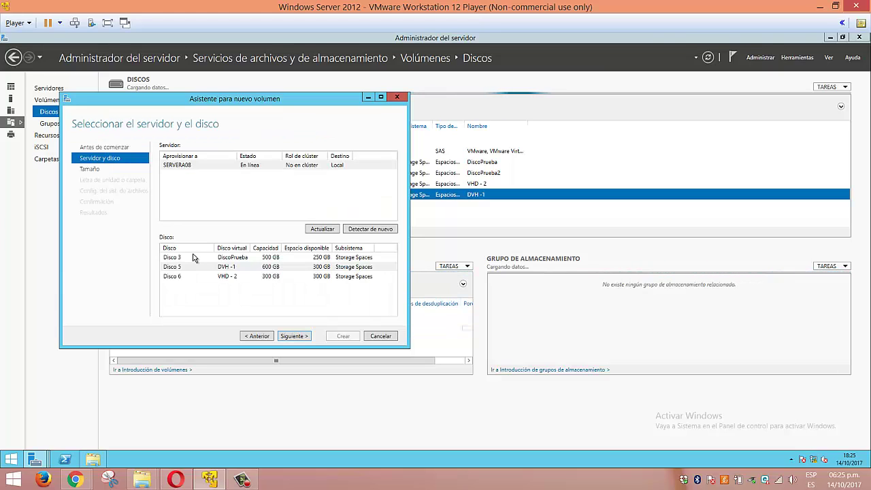
Choose disk DVH -1 for the second volume and set the volume size to 300 GB.
{"action": "left_click", "coordinate": [176, 270]}
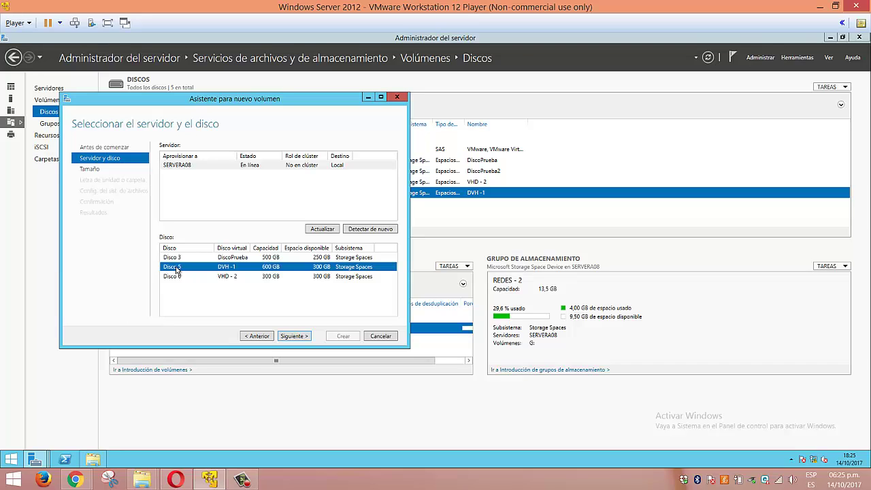
{"action": "left_click", "coordinate": [291, 336]}
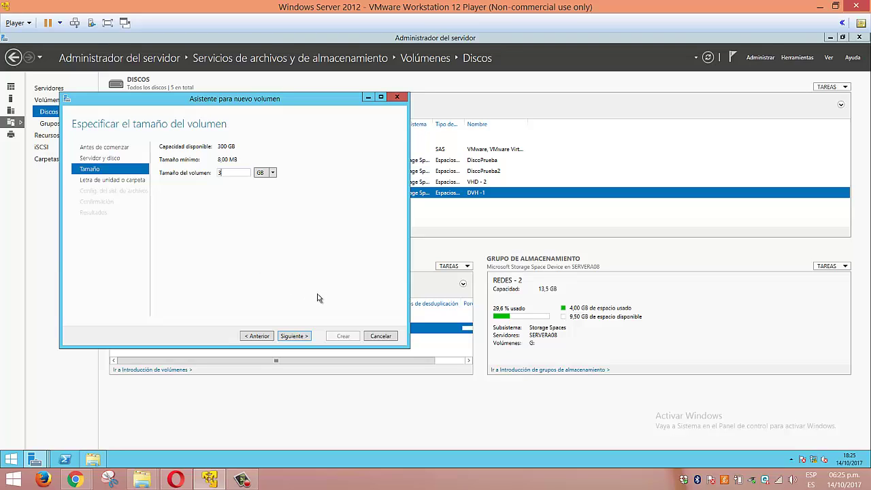
{"action": "left_click_drag", "start_coordinate": [194, 96], "coordinate": [417, 99]}
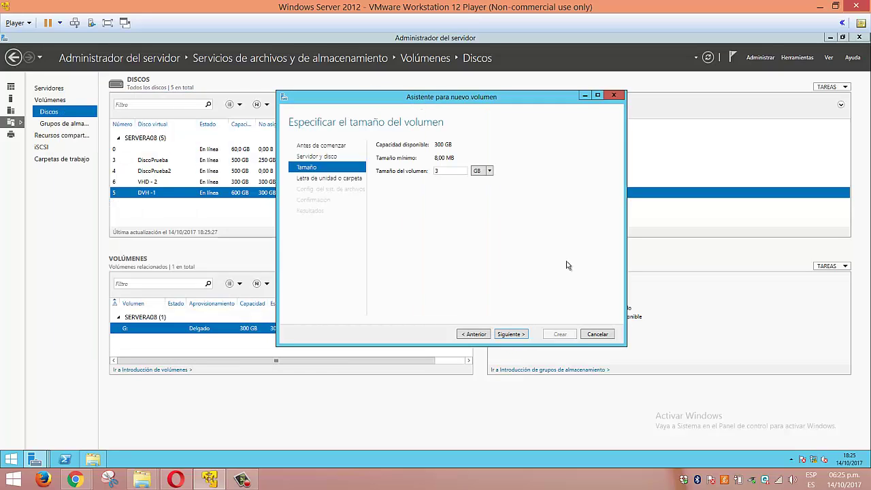
{"action": "left_click", "coordinate": [485, 335]}
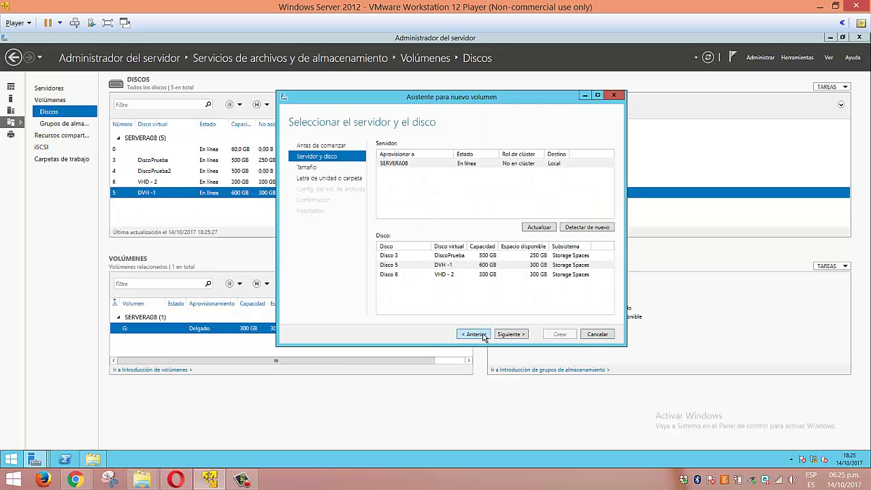
{"action": "left_click", "coordinate": [460, 266]}
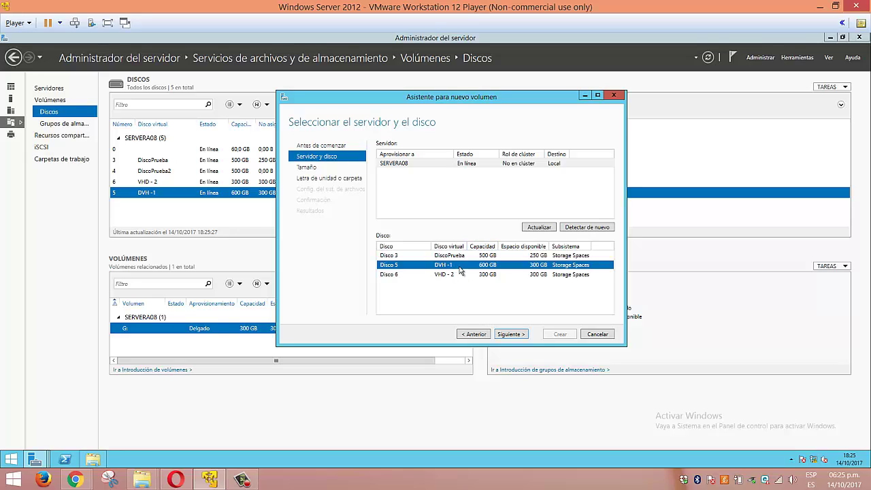
{"action": "left_click", "coordinate": [511, 334]}
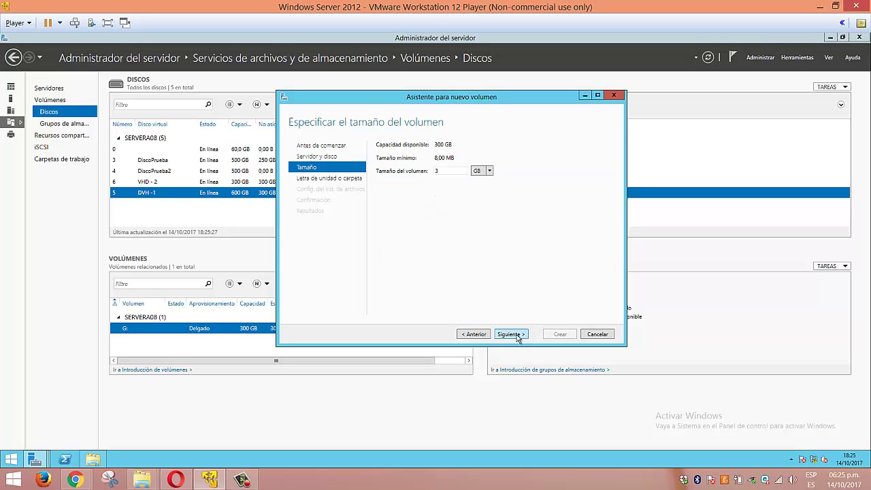
{"action": "double_click", "coordinate": [460, 170]}
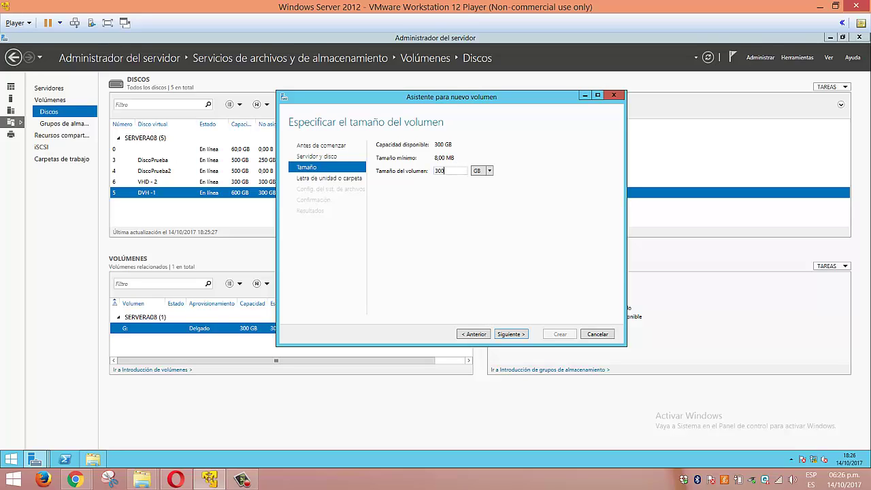
{"action": "left_click", "coordinate": [523, 335]}
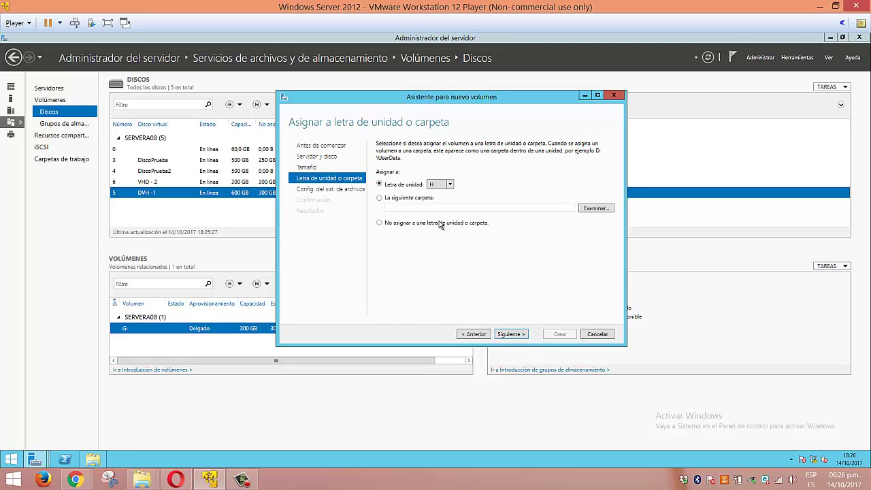
Accept drive letter H, label the volume V2 with the NTFS file system, and create it.
{"action": "left_click", "coordinate": [522, 338]}
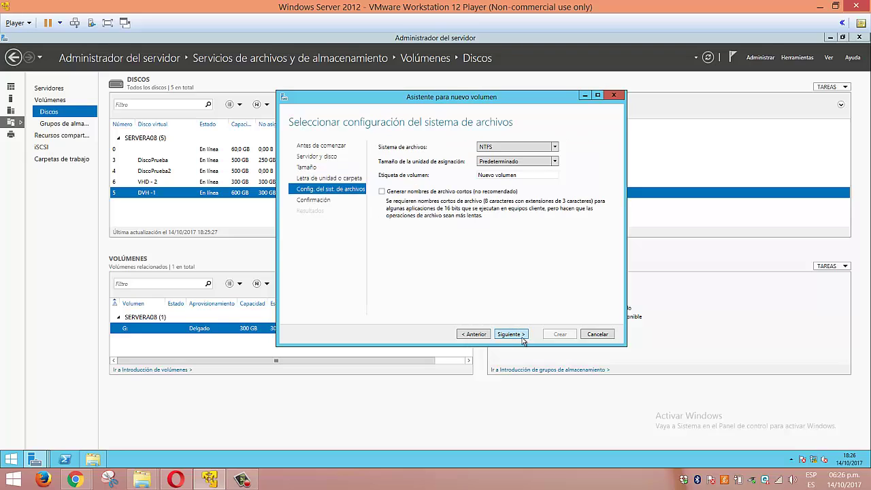
{"action": "double_click", "coordinate": [528, 175]}
{"action": "type", "text": "V2"}
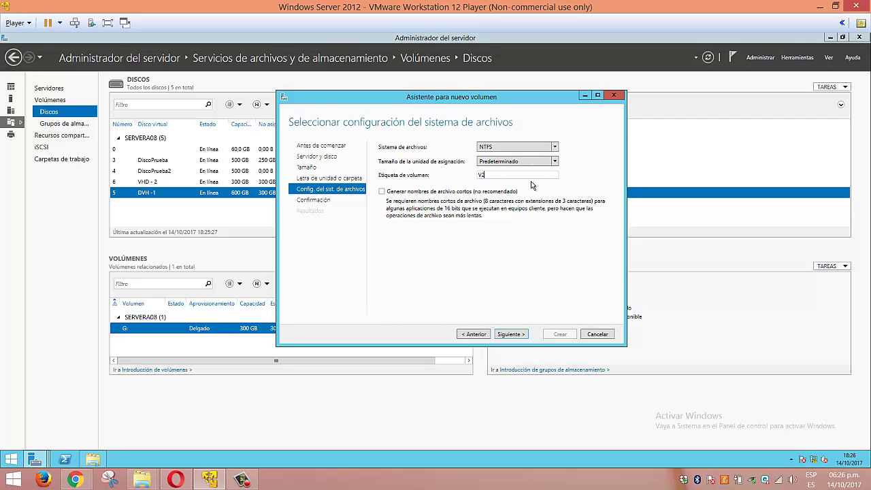
{"action": "left_click", "coordinate": [510, 334]}
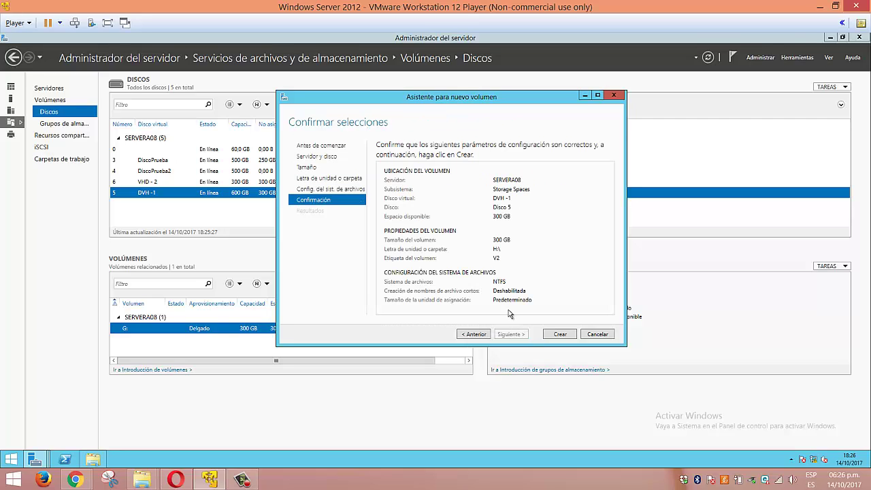
{"action": "left_click", "coordinate": [549, 333]}
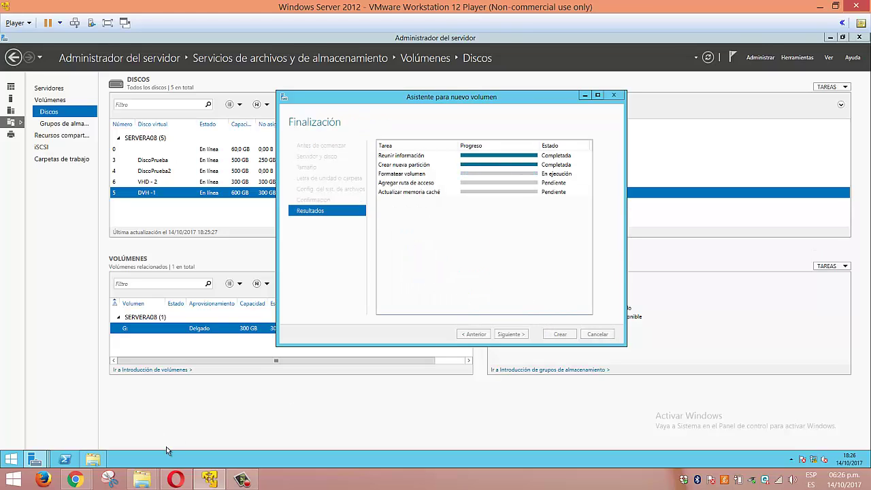
Show the computer's drives in File Explorer beside the running volume wizard.
{"action": "left_click", "coordinate": [93, 460]}
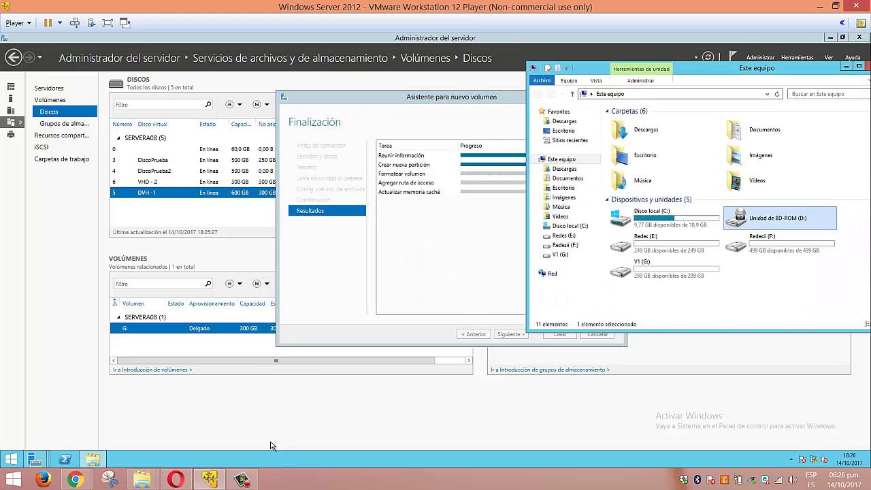
{"action": "left_click_drag", "start_coordinate": [782, 70], "coordinate": [343, 102]}
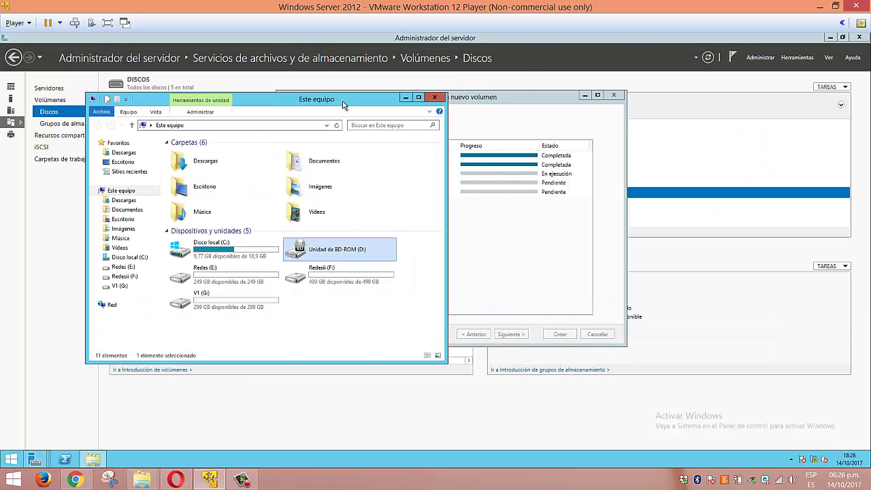
{"action": "left_click", "coordinate": [486, 97]}
{"action": "left_click_drag", "start_coordinate": [486, 96], "coordinate": [641, 84]}
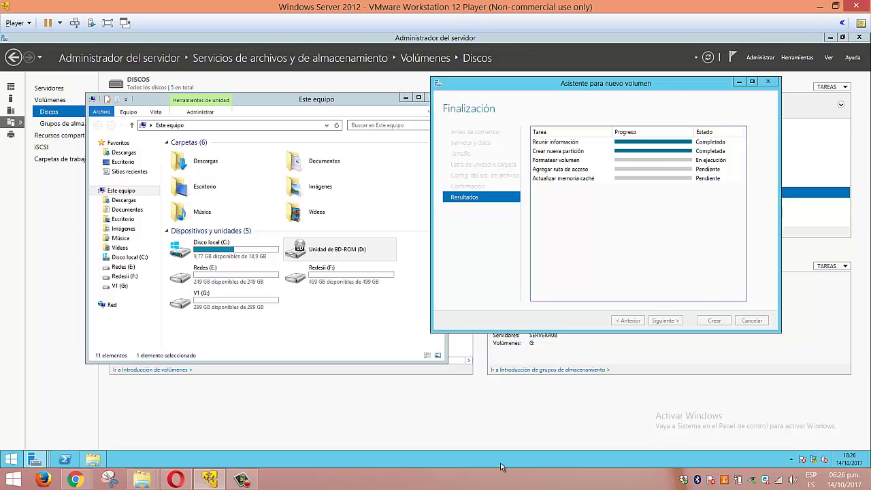
{"action": "left_click", "coordinate": [245, 480]}
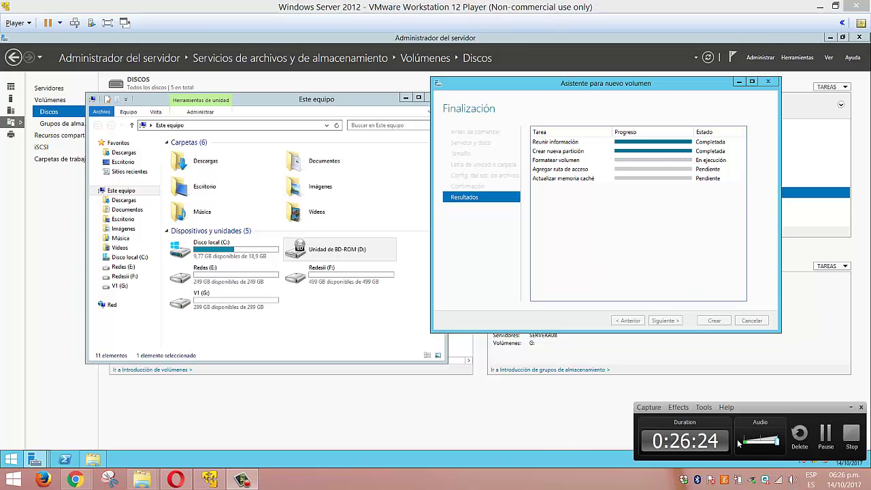
{"action": "left_click", "coordinate": [825, 434]}
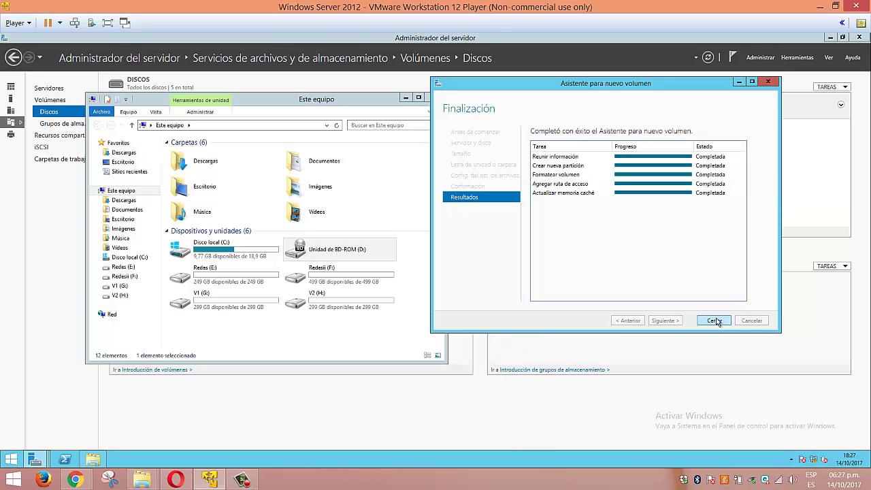
Close the volume wizard, check drives V1 (G:) and V2 (H:) in File Explorer, and close its window.
{"action": "left_click", "coordinate": [718, 322]}
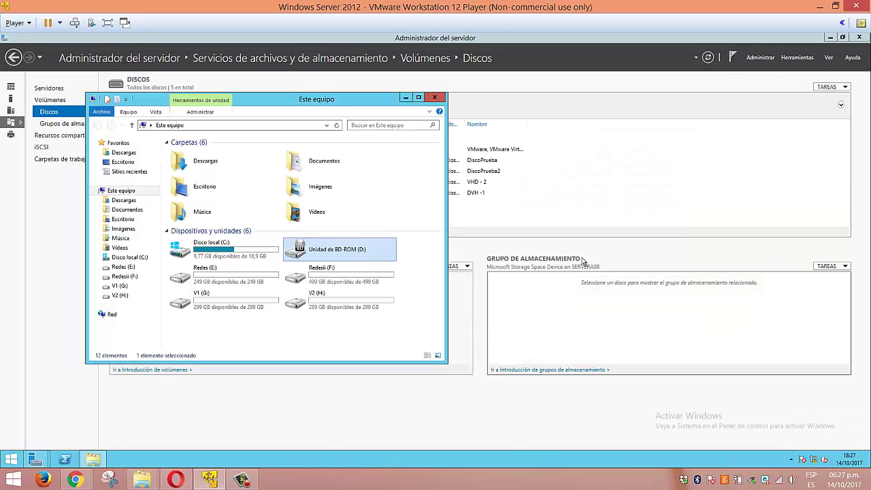
{"action": "left_click", "coordinate": [320, 305]}
{"action": "left_click", "coordinate": [214, 309]}
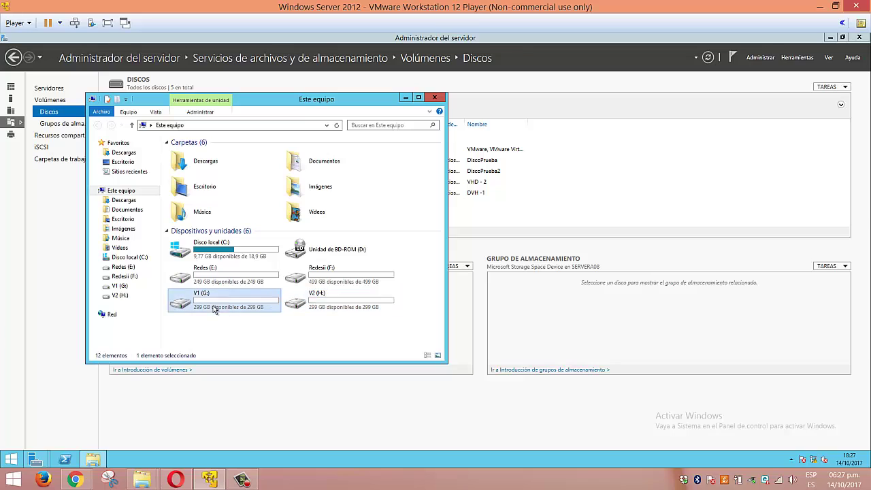
{"action": "left_click", "coordinate": [310, 307]}
{"action": "left_click", "coordinate": [227, 308]}
{"action": "left_click", "coordinate": [433, 99]}
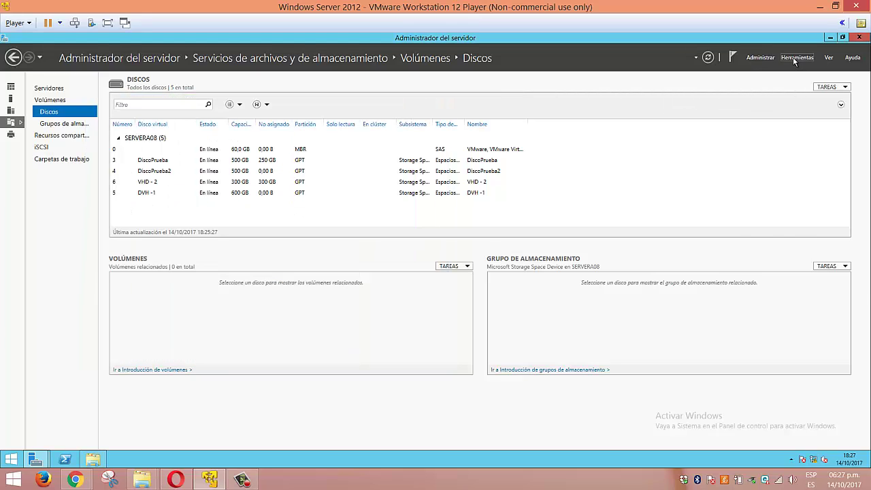
Open disk management in Administración de equipos and enlarge its window to show the volumes on Disco 5.
{"action": "left_click", "coordinate": [794, 58]}
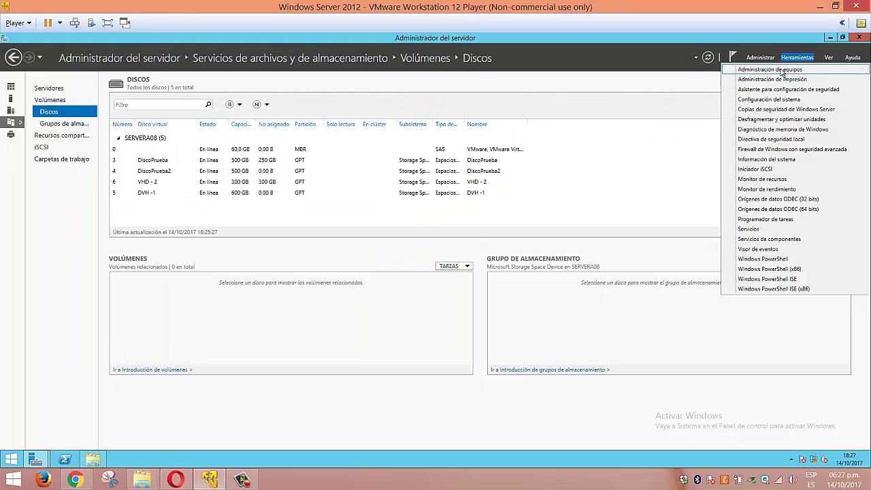
{"action": "left_click", "coordinate": [783, 71]}
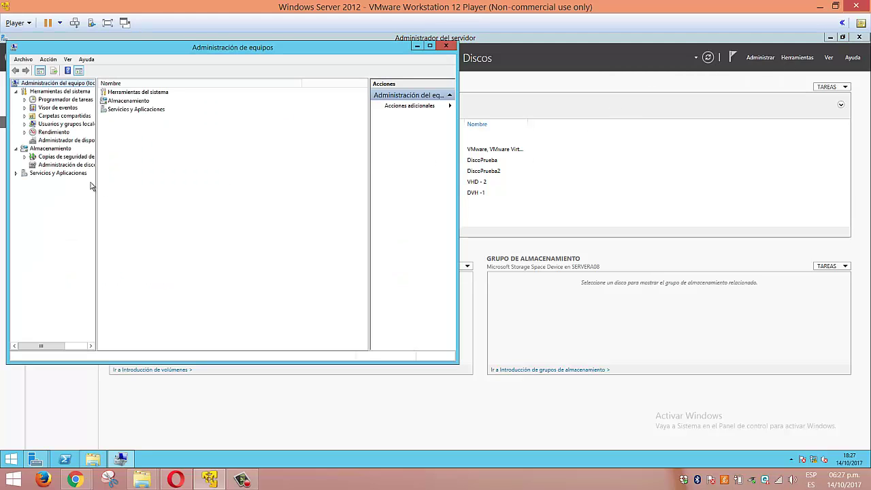
{"action": "left_click", "coordinate": [49, 148]}
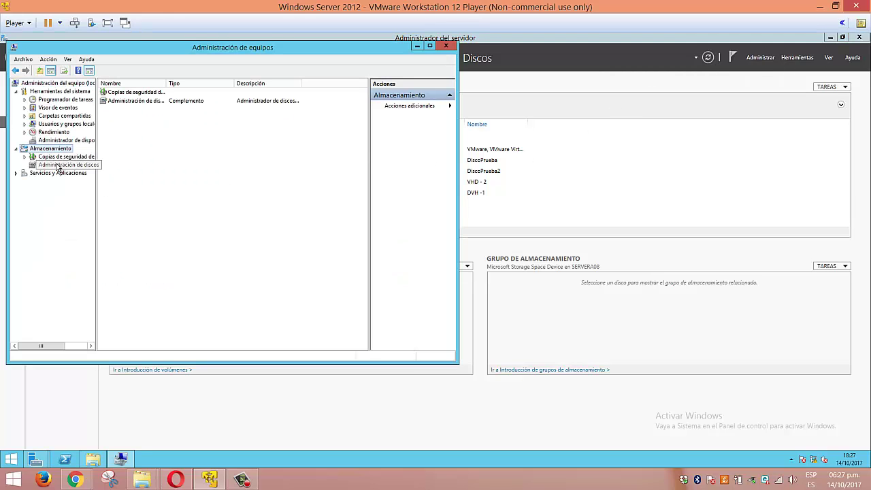
{"action": "left_click", "coordinate": [58, 165]}
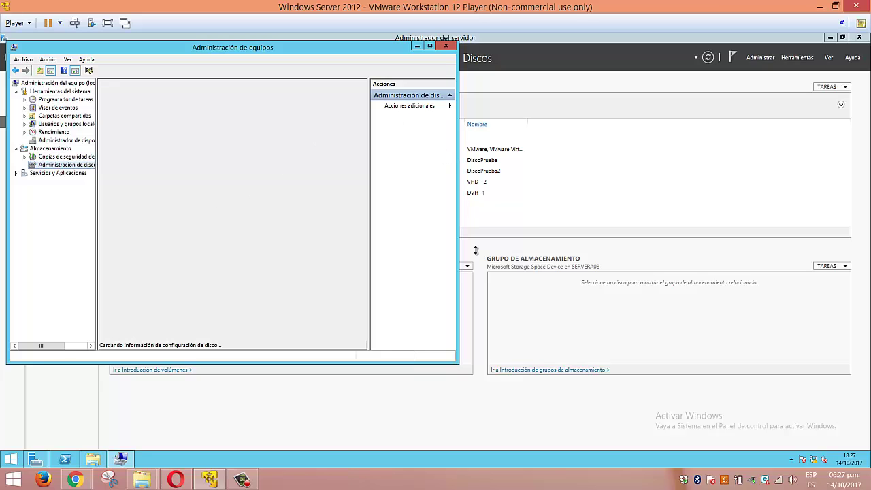
{"action": "left_click_drag", "start_coordinate": [455, 365], "coordinate": [596, 412]}
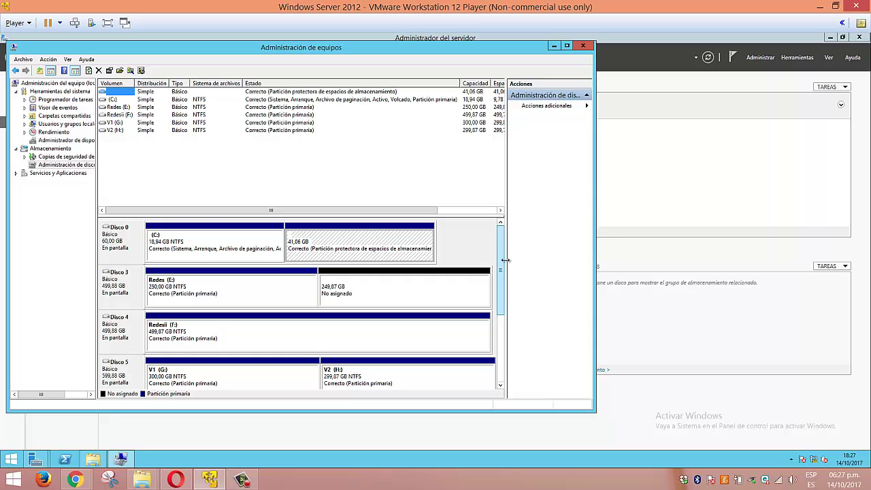
{"action": "mouse_move", "coordinate": [502, 272]}
{"action": "left_mouse_down"}
{"action": "mouse_move", "coordinate": [509, 342]}
{"action": "mouse_move", "coordinate": [488, 280]}
{"action": "left_mouse_up"}
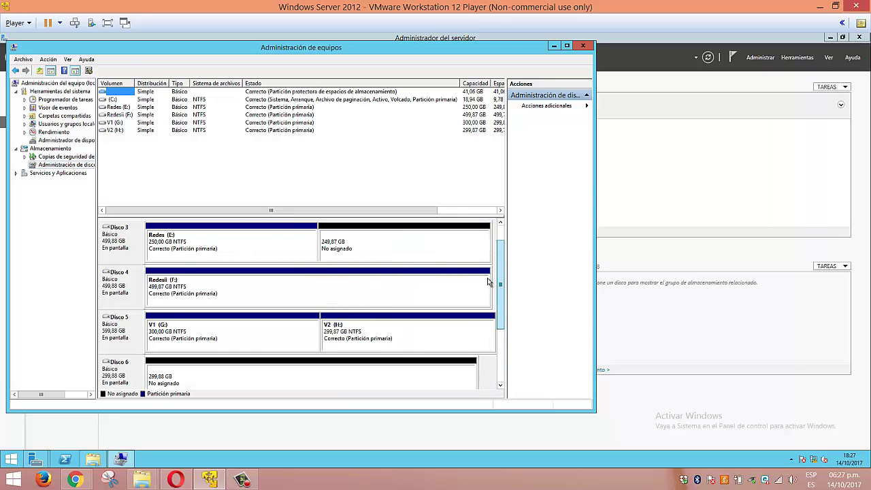
Delete volume V1 (G:) from Disco 5 and accept the loss of its data.
{"action": "left_click", "coordinate": [250, 353]}
{"action": "left_click", "coordinate": [334, 339]}
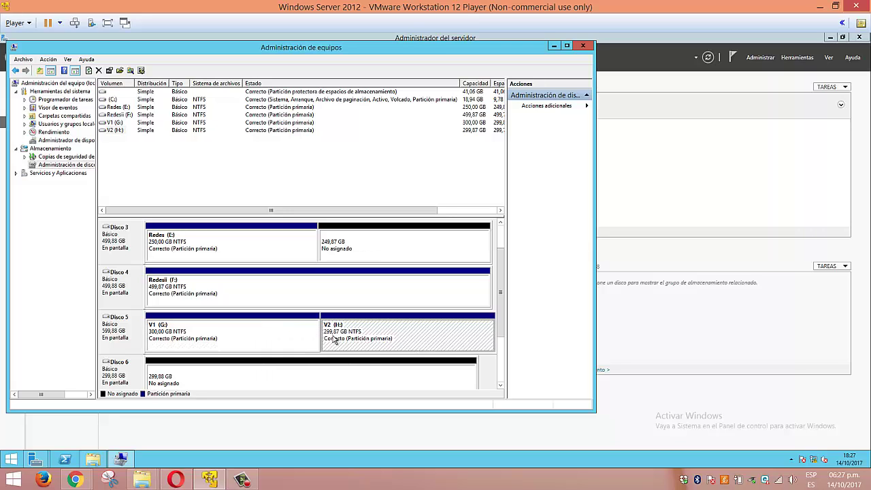
{"action": "left_click", "coordinate": [271, 340]}
{"action": "left_click", "coordinate": [354, 334]}
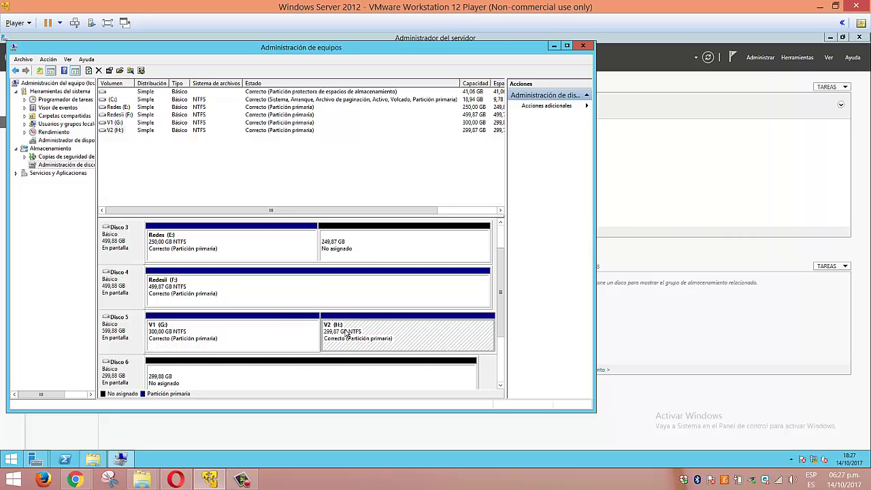
{"action": "right_click", "coordinate": [290, 334]}
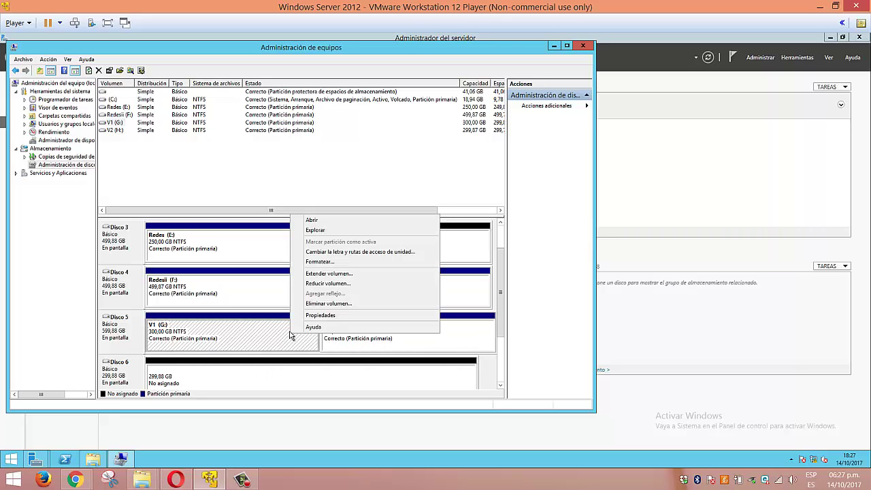
{"action": "left_click", "coordinate": [327, 307]}
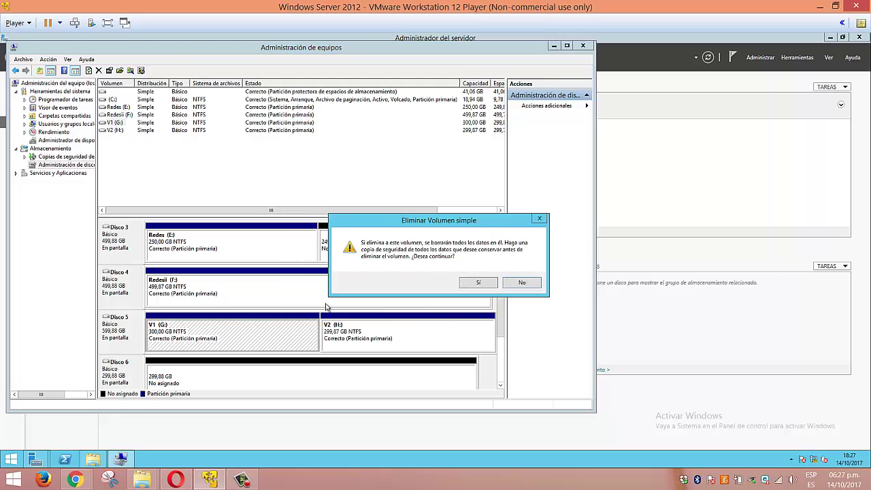
{"action": "left_click", "coordinate": [470, 283]}
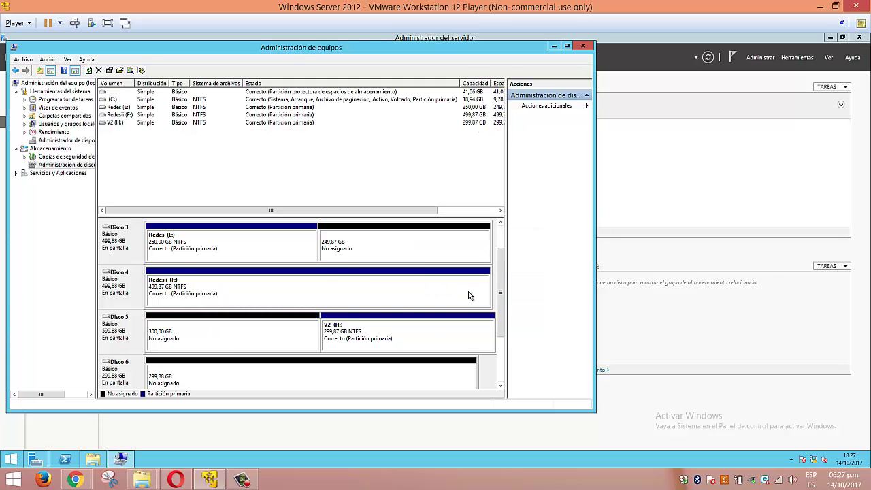
Delete volume V2 (H:) from Disco 5, accepting the loss of its data.
{"action": "right_click", "coordinate": [380, 344]}
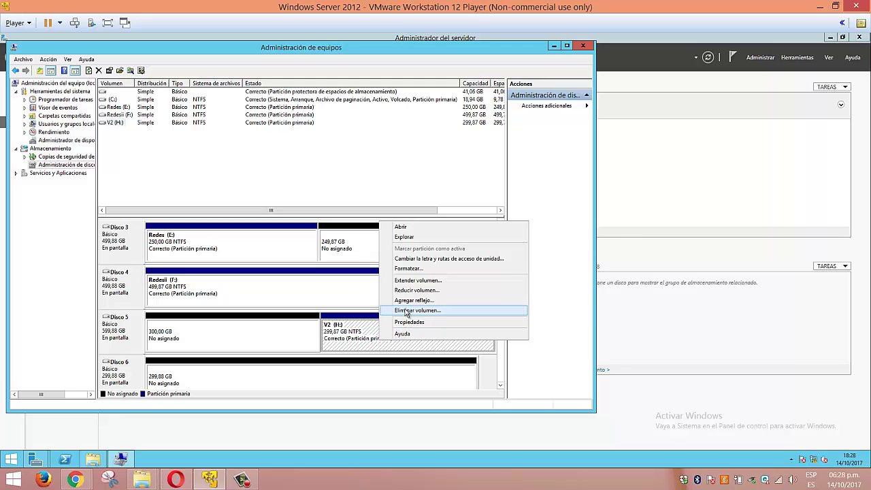
{"action": "left_click", "coordinate": [406, 311]}
{"action": "left_click", "coordinate": [475, 286]}
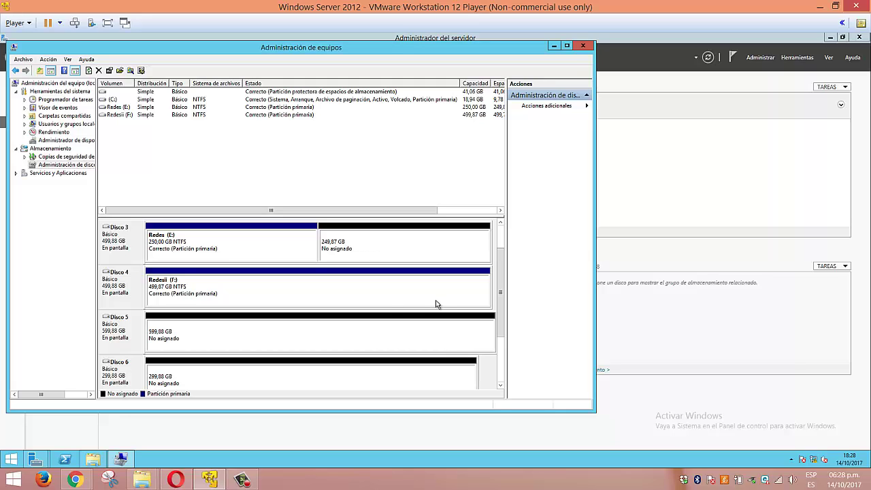
Start a new simple volume on Disco 5's unallocated space, accepting the size of 614270 MB and drive letter G.
{"action": "right_click", "coordinate": [239, 332]}
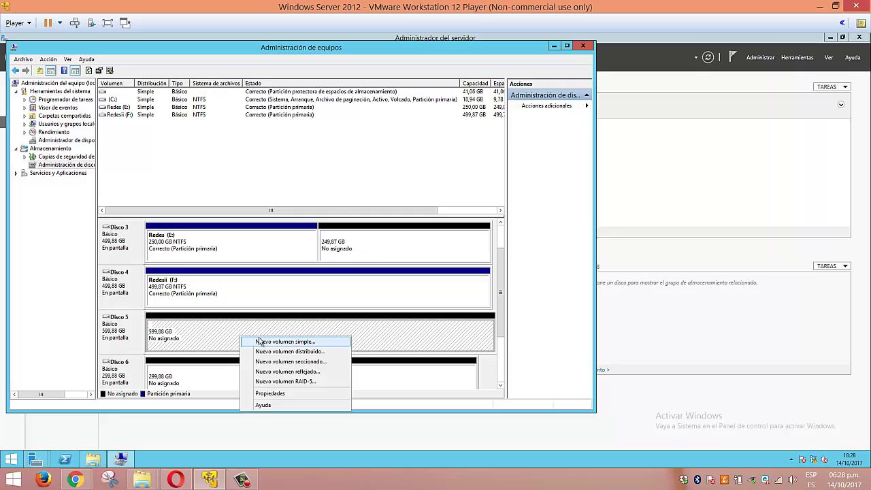
{"action": "left_click", "coordinate": [265, 344]}
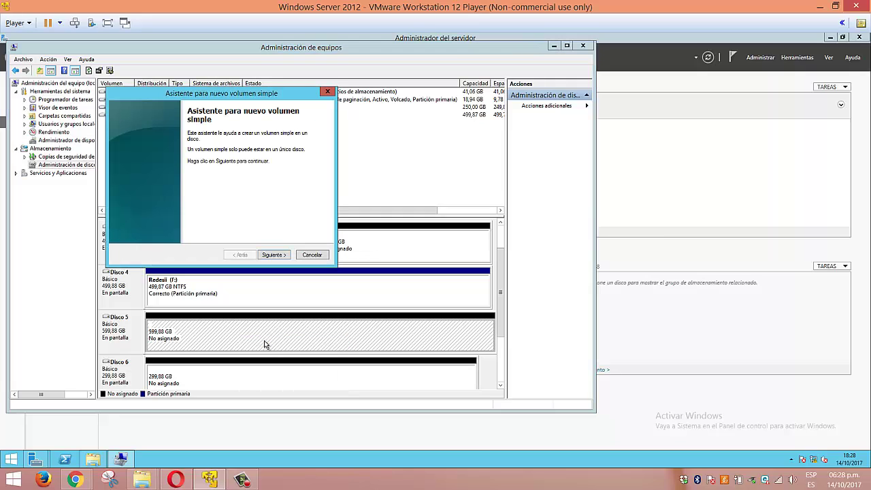
{"action": "left_click", "coordinate": [272, 256]}
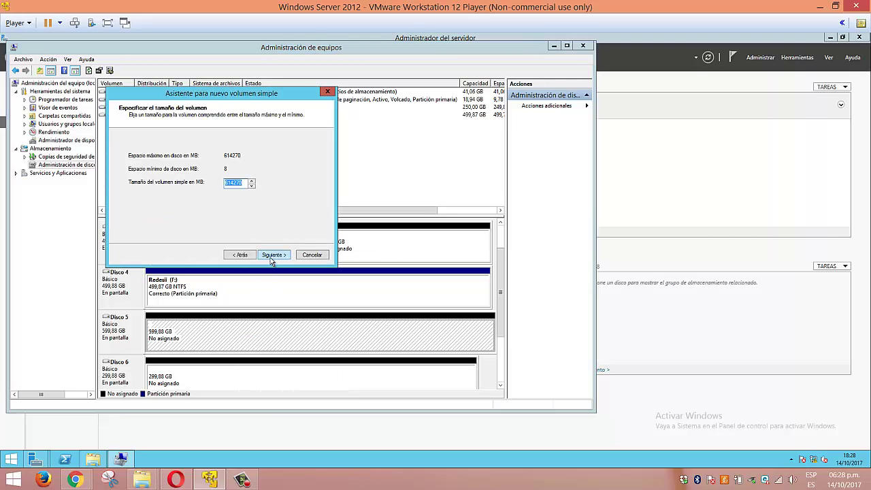
{"action": "left_click", "coordinate": [272, 257]}
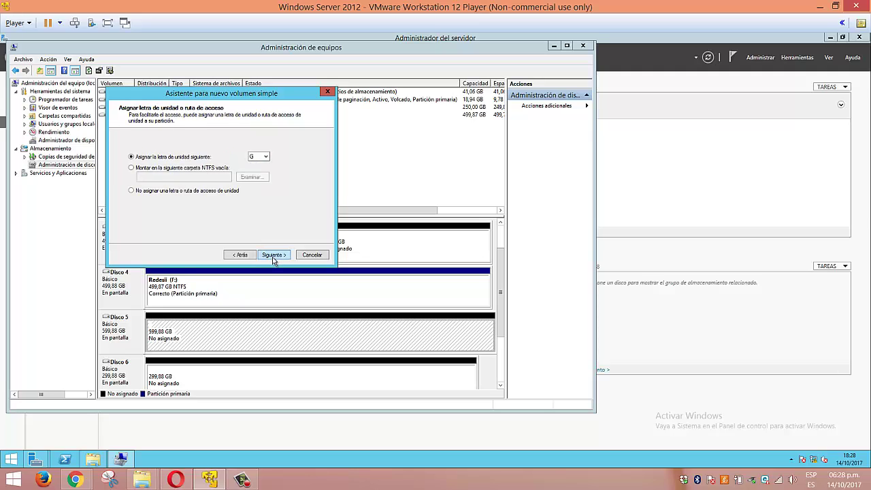
{"action": "left_click", "coordinate": [273, 255]}
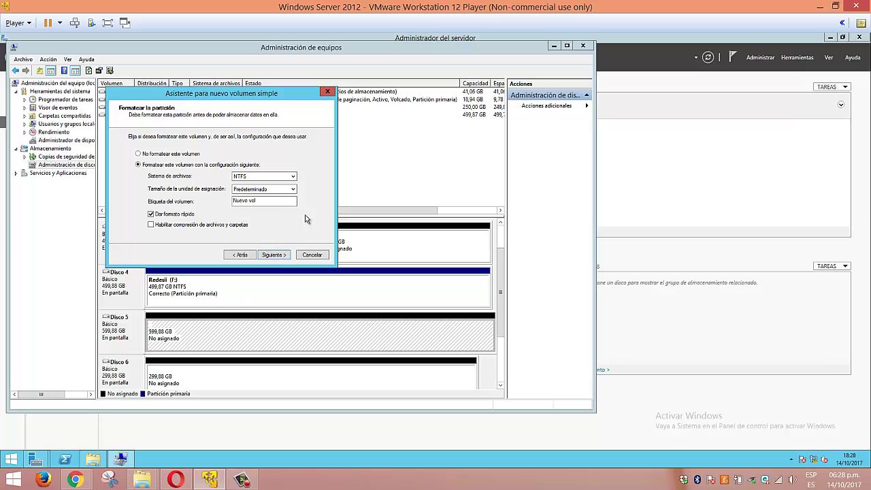
Label the new volume UNIDO V, keep NTFS with quick format, and create it.
{"action": "left_click", "coordinate": [247, 201]}
{"action": "left_click_drag", "start_coordinate": [247, 201], "coordinate": [206, 211]}
{"action": "type", "text": "UNIDO V"}
{"action": "left_click", "coordinate": [274, 255]}
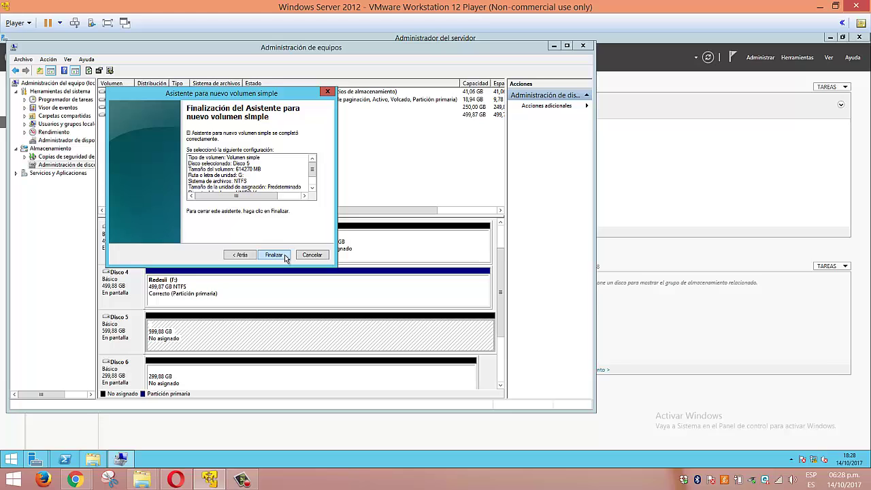
{"action": "left_click", "coordinate": [275, 255]}
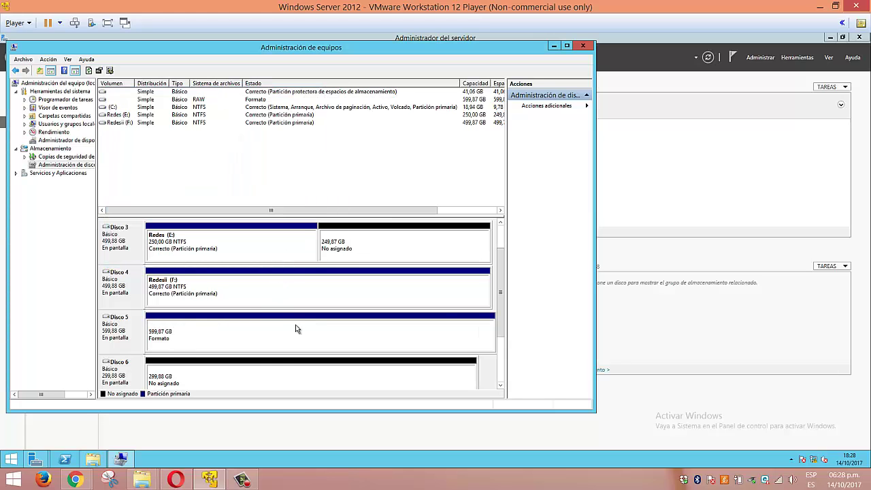
Minimize Administración de equipos, refresh the server data, and display the storage pools.
{"action": "left_click", "coordinate": [553, 46]}
{"action": "left_click", "coordinate": [712, 60]}
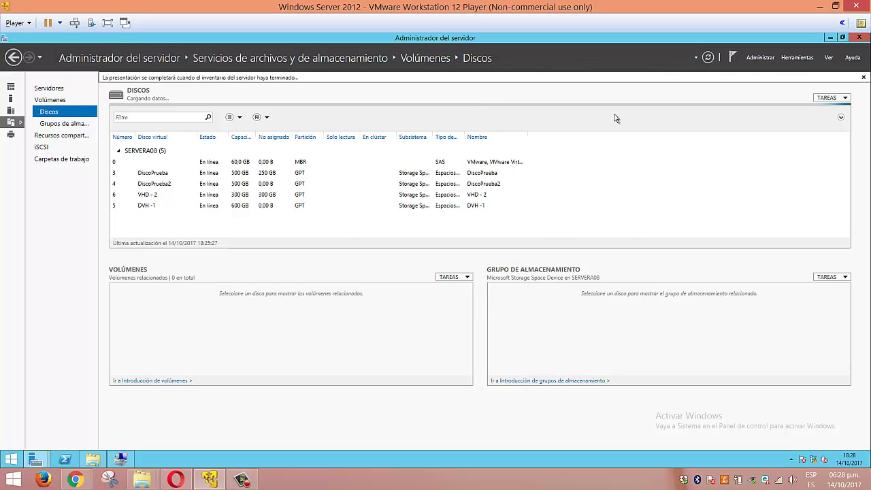
{"action": "left_click", "coordinate": [61, 124]}
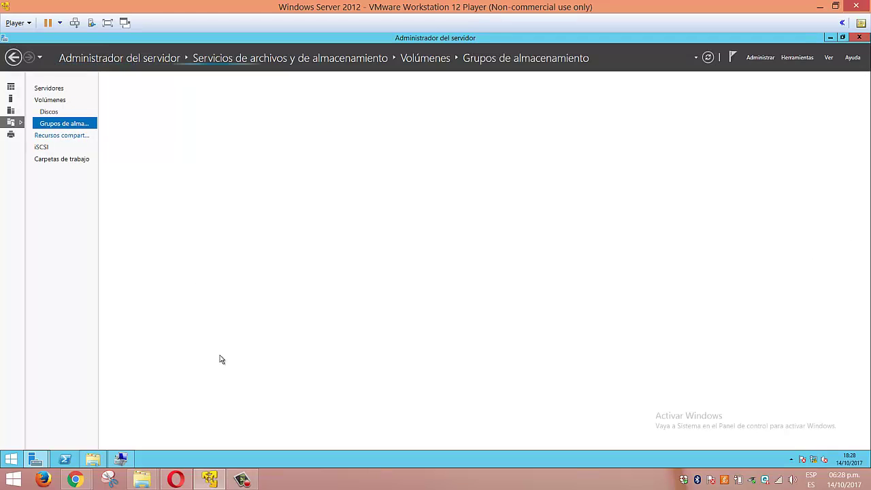
{"action": "mouse_move", "coordinate": [141, 479]}
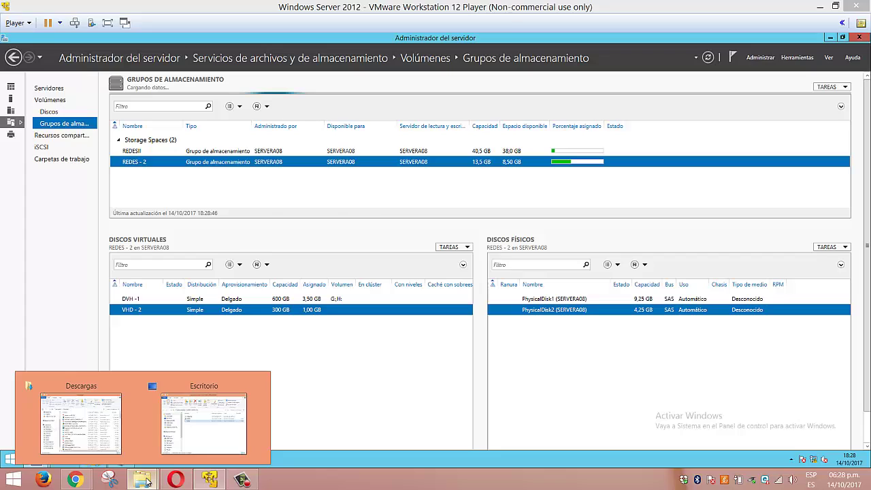
{"action": "left_click", "coordinate": [209, 435]}
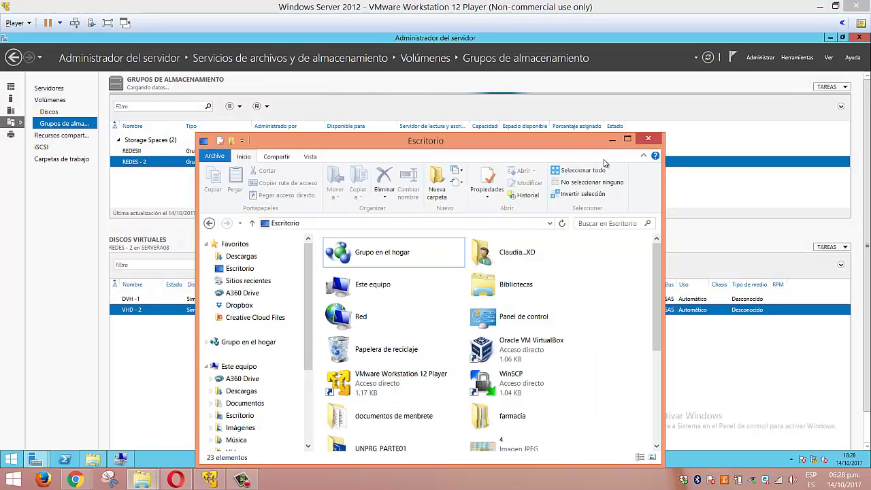
{"action": "left_click_drag", "start_coordinate": [534, 138], "coordinate": [618, 104]}
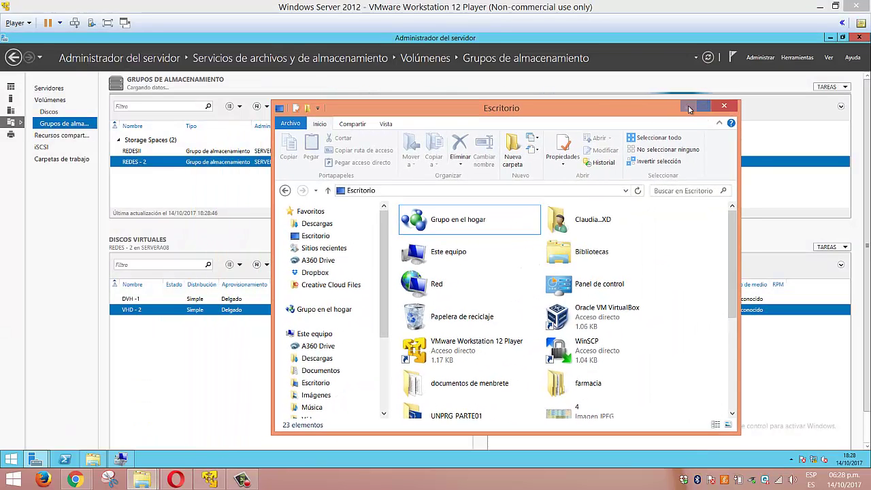
{"action": "left_click", "coordinate": [696, 105]}
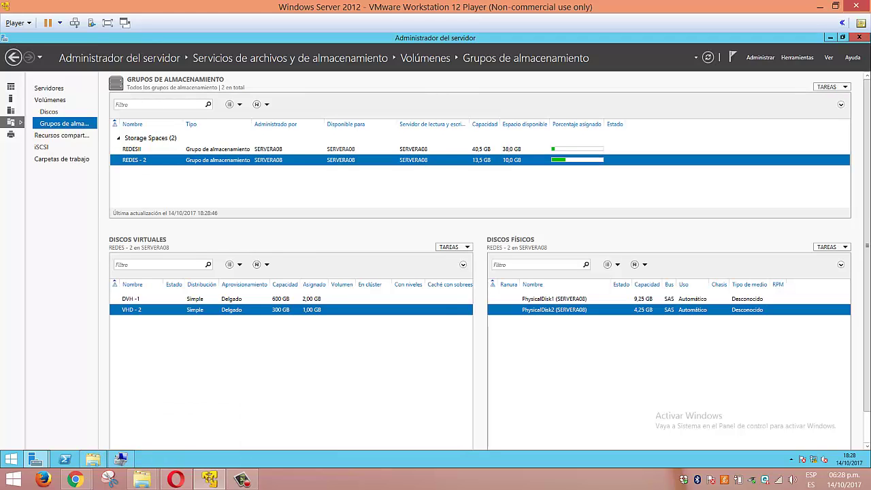
Check the drives listed in the server's File Explorer, refreshing the view, and minimize its window.
{"action": "left_click", "coordinate": [95, 460]}
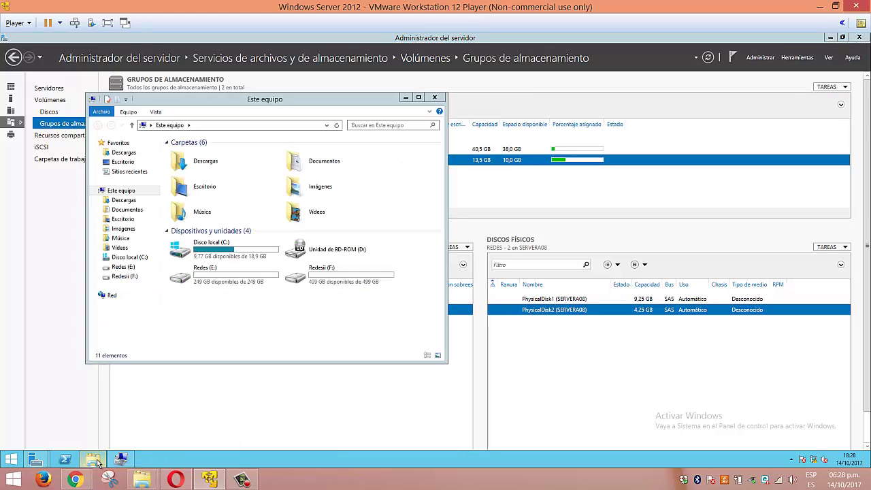
{"action": "right_click", "coordinate": [297, 300]}
{"action": "left_click", "coordinate": [328, 329]}
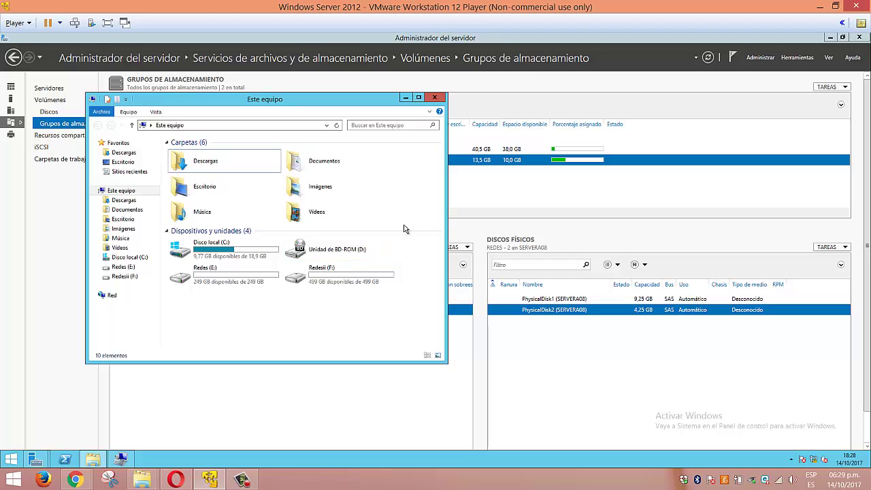
{"action": "left_click", "coordinate": [404, 98]}
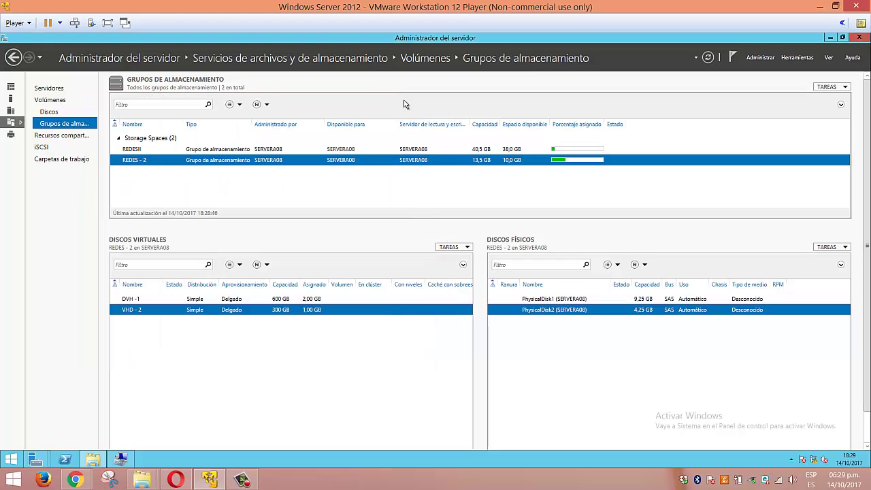
Review the virtual disks of the REDESII and REDES - 2 storage pools, and the DiscoPrueba entry in the disk list.
{"action": "left_click", "coordinate": [287, 149]}
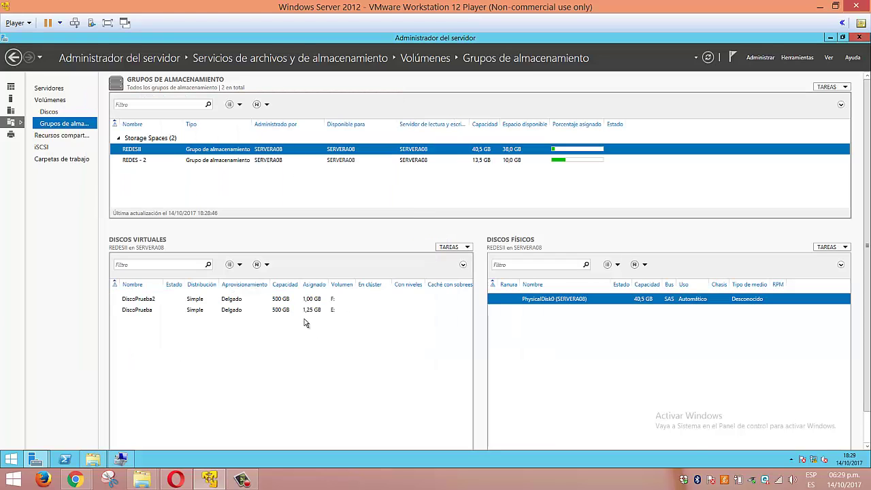
{"action": "left_click", "coordinate": [129, 161]}
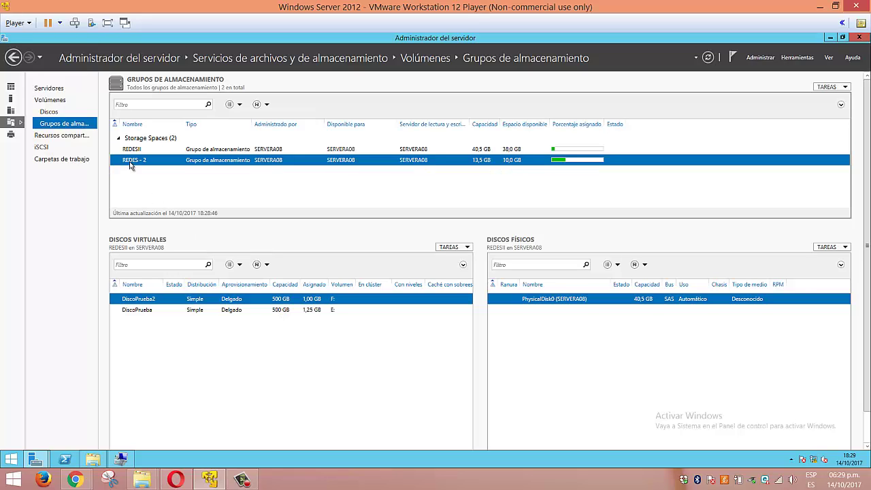
{"action": "left_click", "coordinate": [54, 113]}
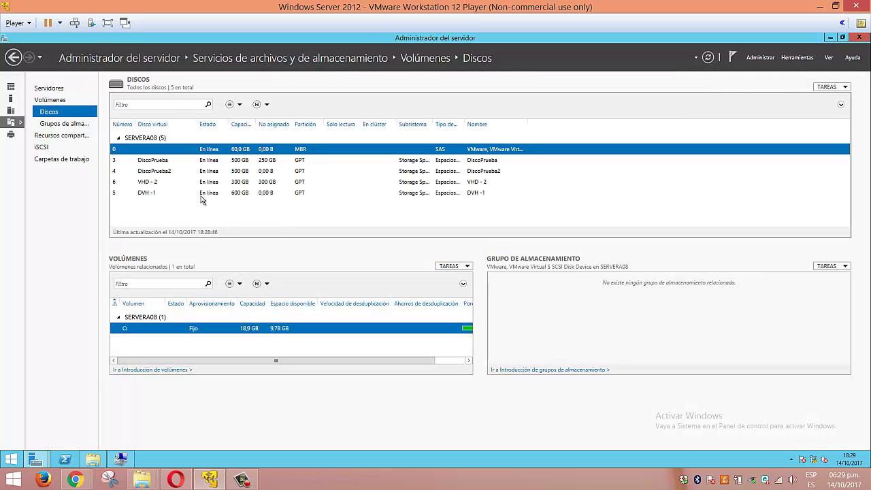
{"action": "left_click", "coordinate": [159, 161]}
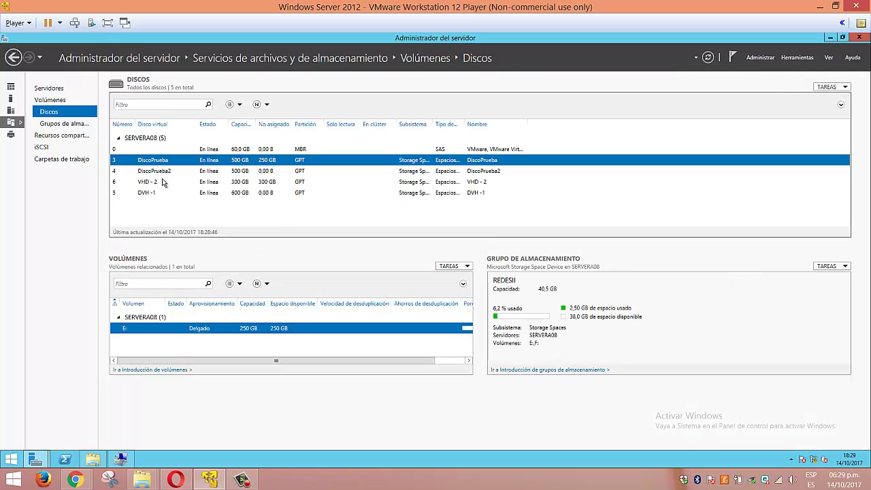
Select the virtual disk DVH -1 in the disk list and refresh the list so its volume information is current.
{"action": "left_click", "coordinate": [155, 193]}
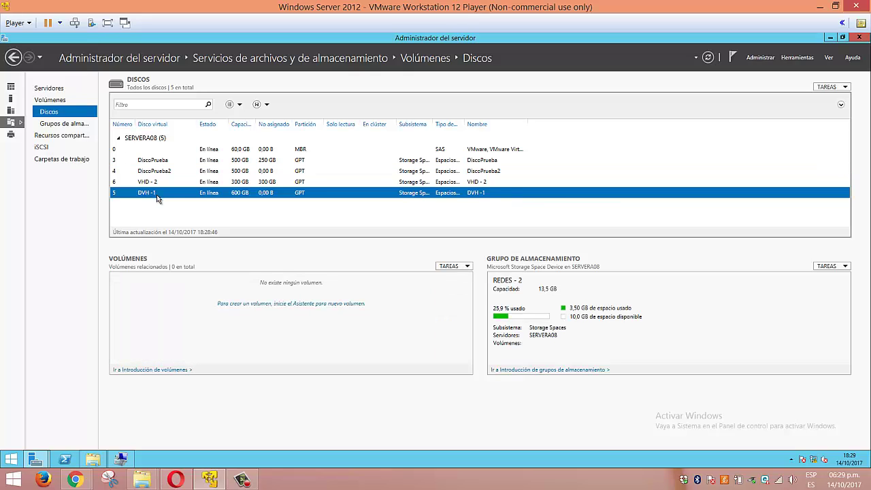
{"action": "right_click", "coordinate": [326, 218]}
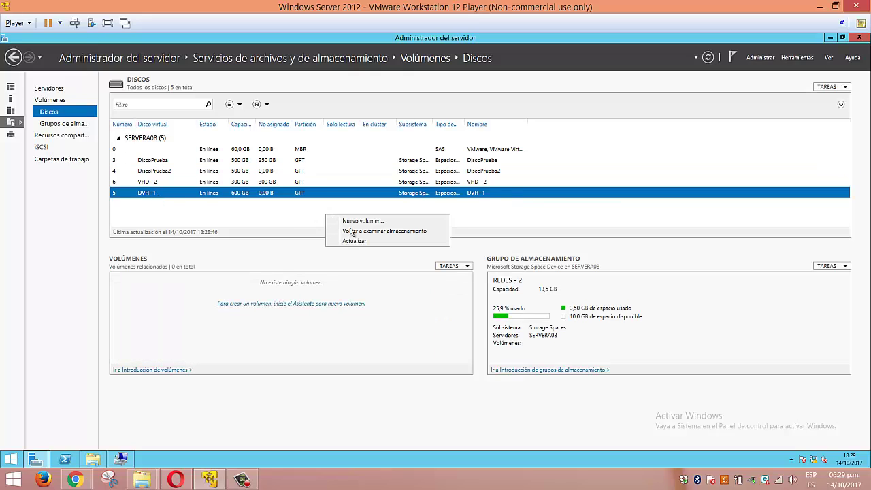
{"action": "left_click", "coordinate": [424, 241]}
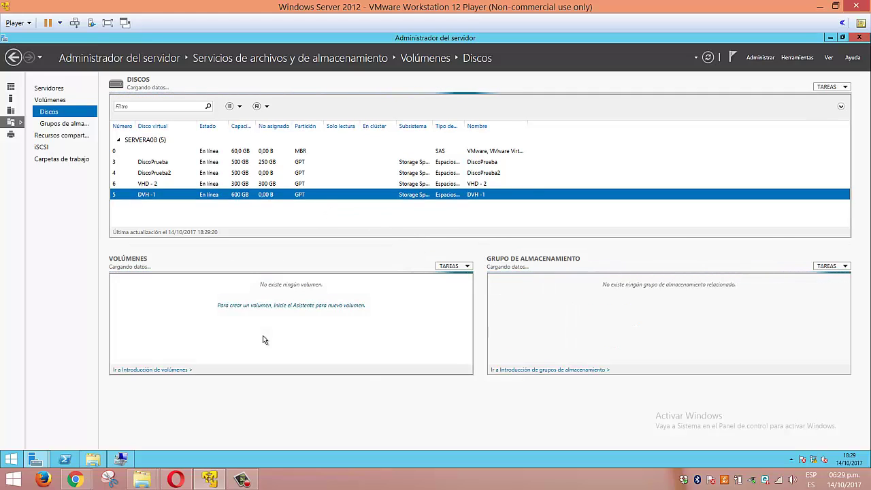
{"action": "left_click", "coordinate": [243, 479]}
{"action": "left_click", "coordinate": [824, 441]}
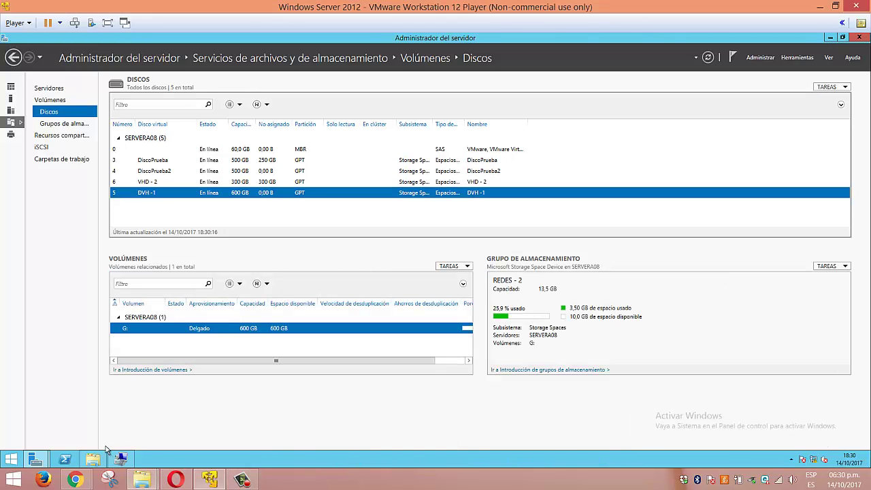
Check the UNIDO V (G:) drive in the server's File Explorer and the details of volume G: on DVH -1.
{"action": "left_click", "coordinate": [93, 459]}
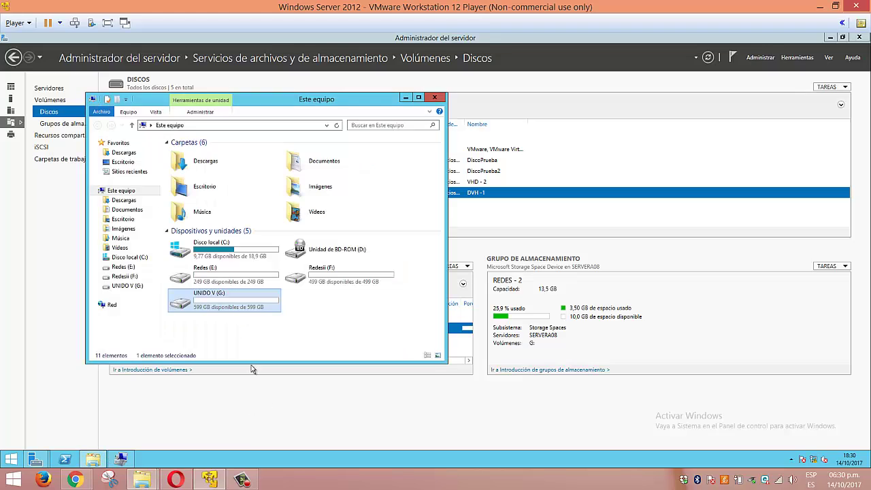
{"action": "left_click_drag", "start_coordinate": [324, 323], "coordinate": [165, 296]}
{"action": "left_click", "coordinate": [405, 98]}
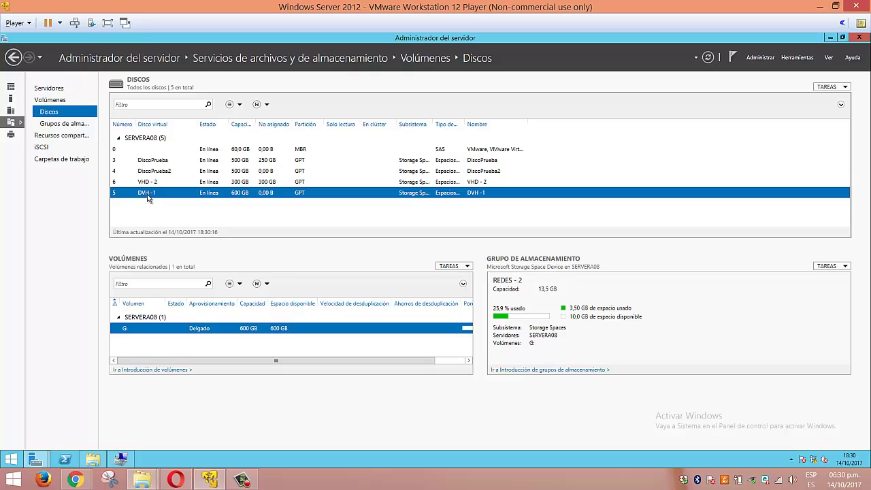
{"action": "left_click", "coordinate": [195, 329]}
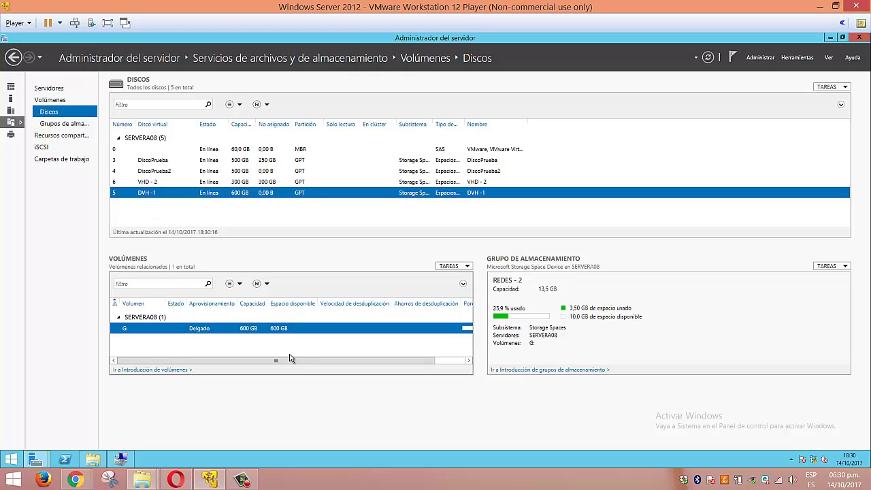
{"action": "left_click_drag", "start_coordinate": [289, 359], "coordinate": [366, 366]}
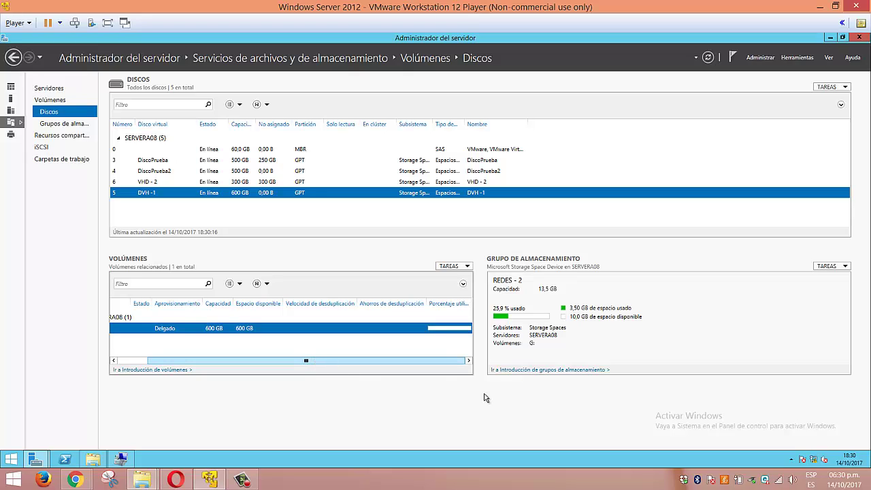
{"action": "left_click", "coordinate": [244, 480]}
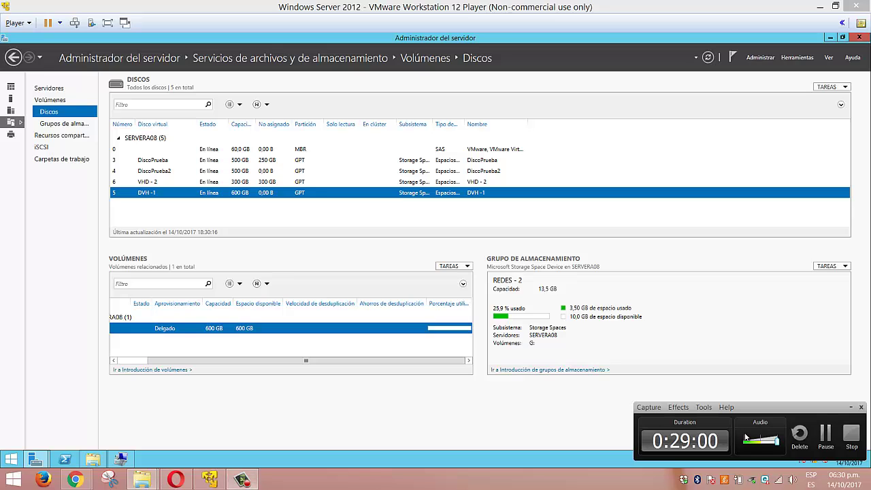
{"action": "left_click", "coordinate": [824, 434]}
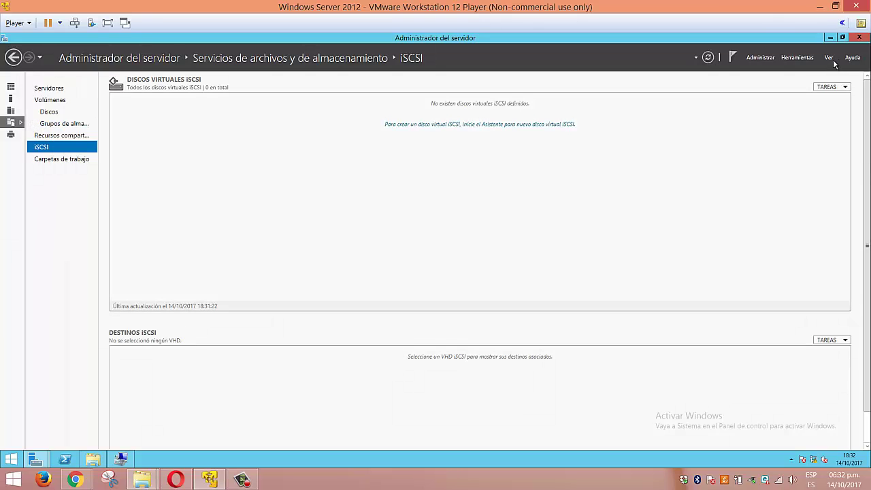
Minimize the virtual machine and examine the cluster network diagram img1.JPG and the task list img2.JPG in Opera.
{"action": "left_click", "coordinate": [820, 6]}
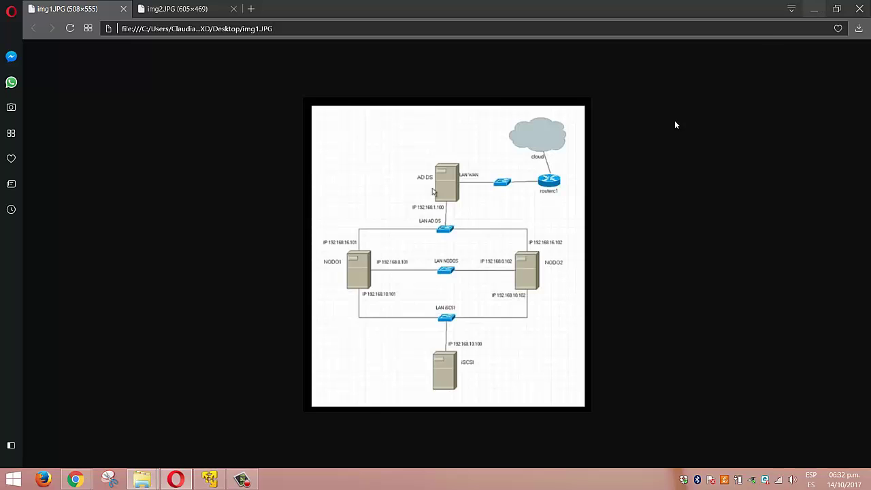
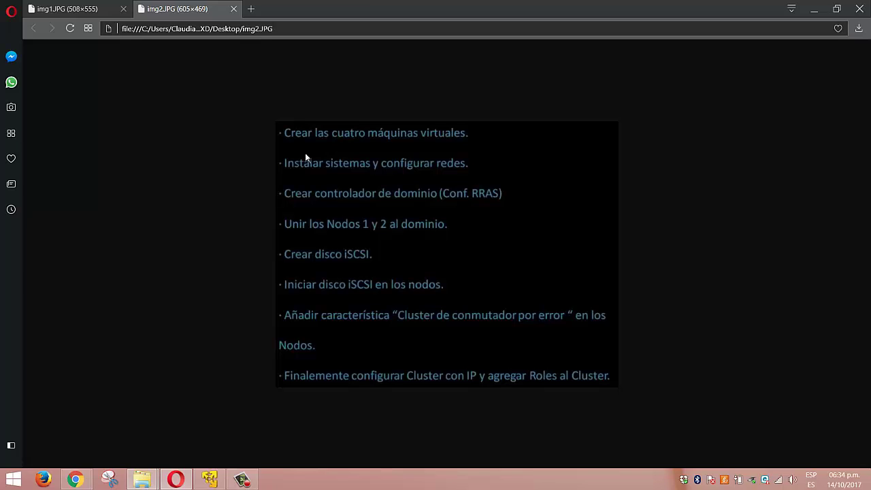
{"action": "left_click", "coordinate": [81, 8]}
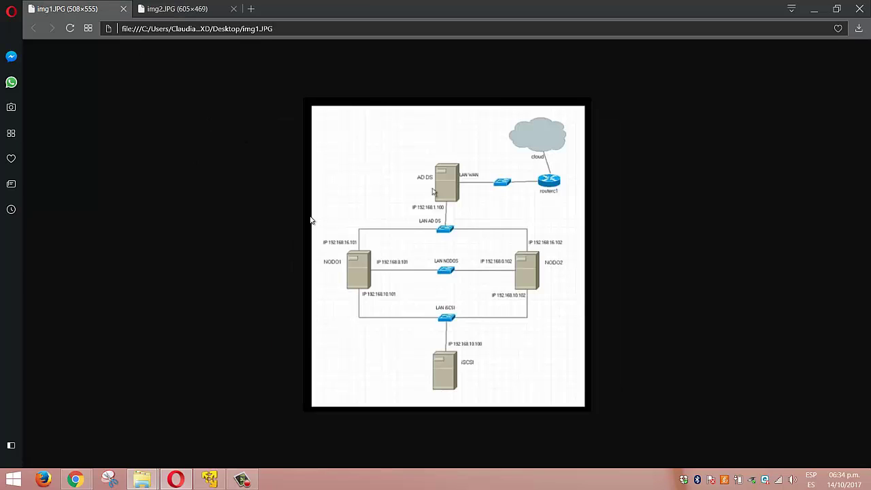
{"action": "left_click", "coordinate": [178, 8]}
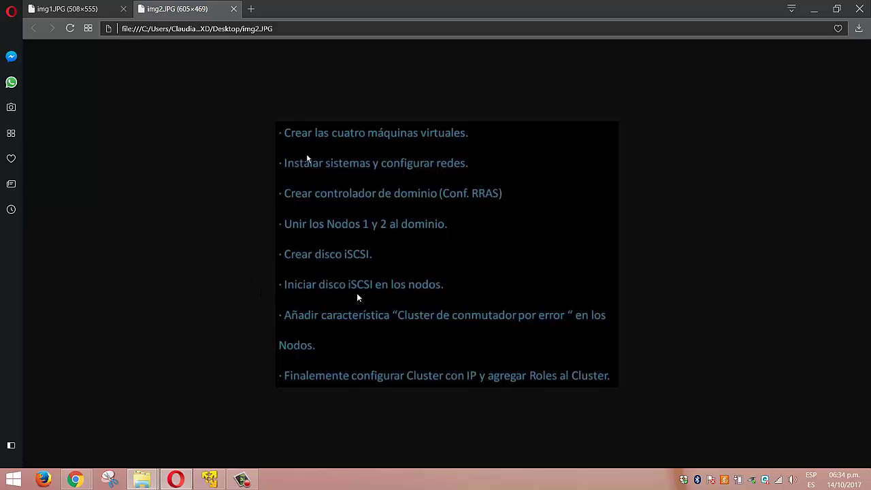
{"action": "left_click", "coordinate": [54, 5]}
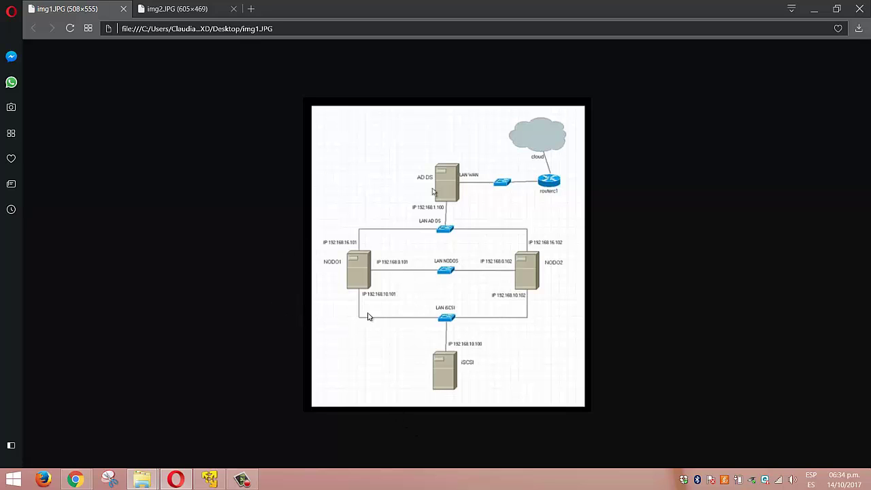
{"action": "left_click", "coordinate": [177, 9]}
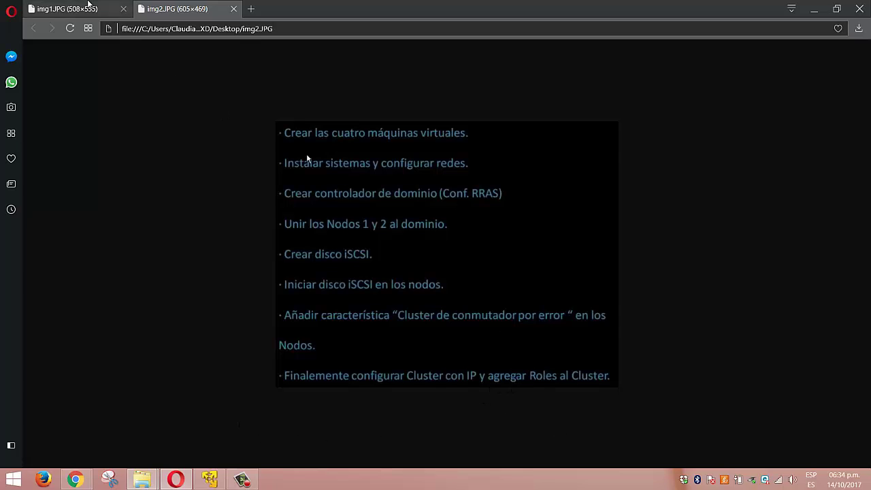
{"action": "left_click", "coordinate": [89, 7]}
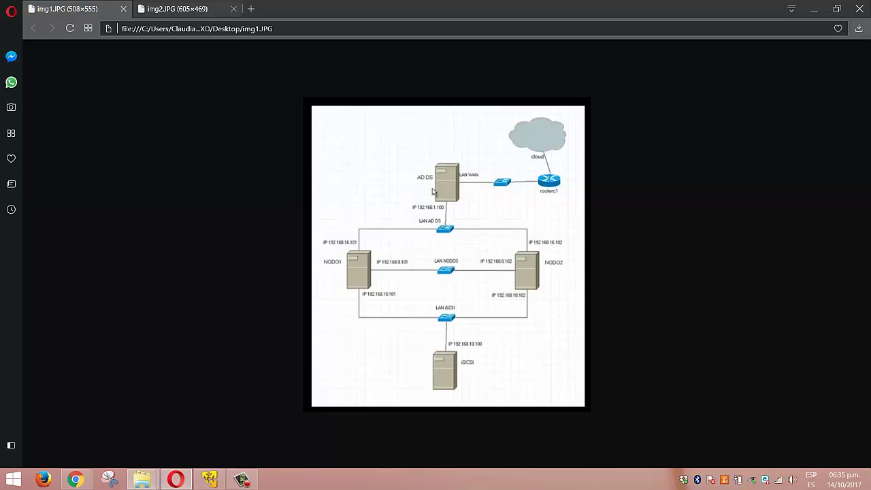
{"action": "left_click", "coordinate": [221, 9]}
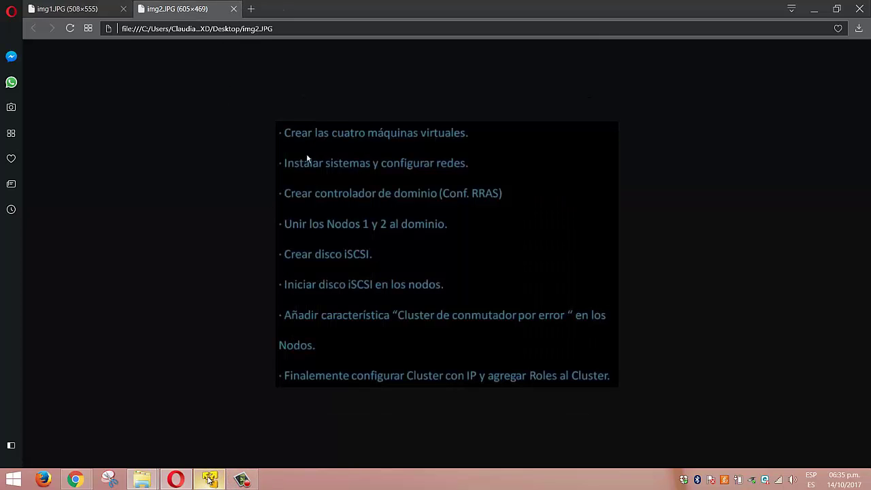
Switch back to the Windows Server 2012 virtual machine and start a new iSCSI virtual disk stored on volume E: of SERVERA08.
{"action": "left_click", "coordinate": [272, 440]}
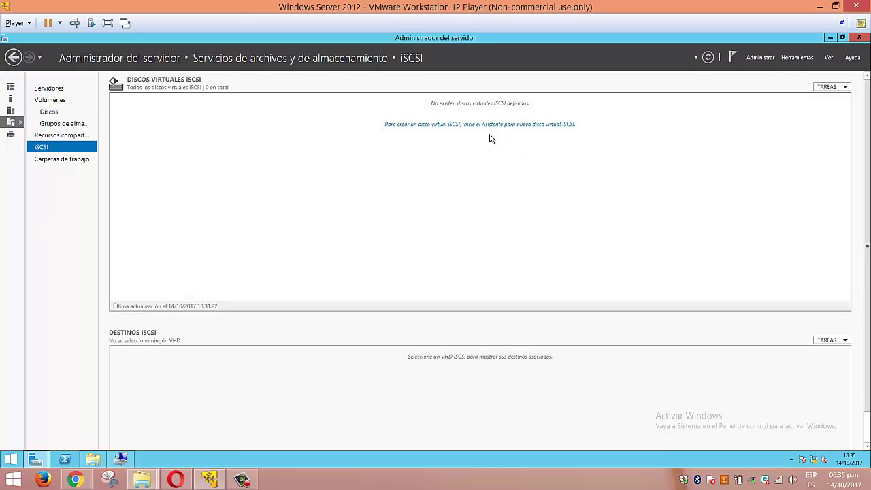
{"action": "left_click", "coordinate": [564, 126]}
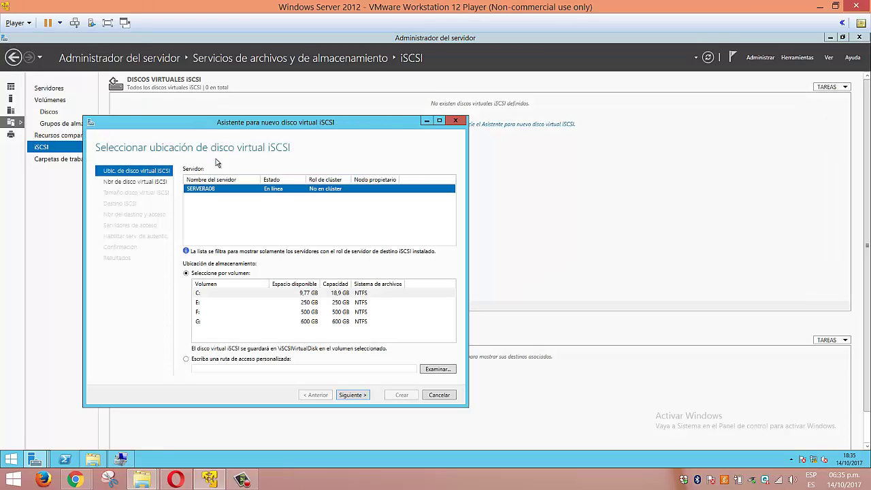
{"action": "left_click_drag", "start_coordinate": [360, 123], "coordinate": [476, 107]}
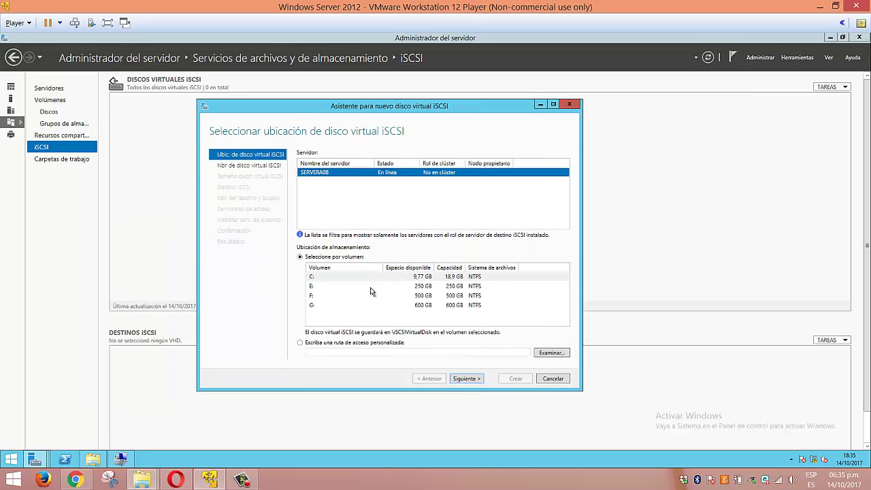
{"action": "left_click", "coordinate": [323, 287]}
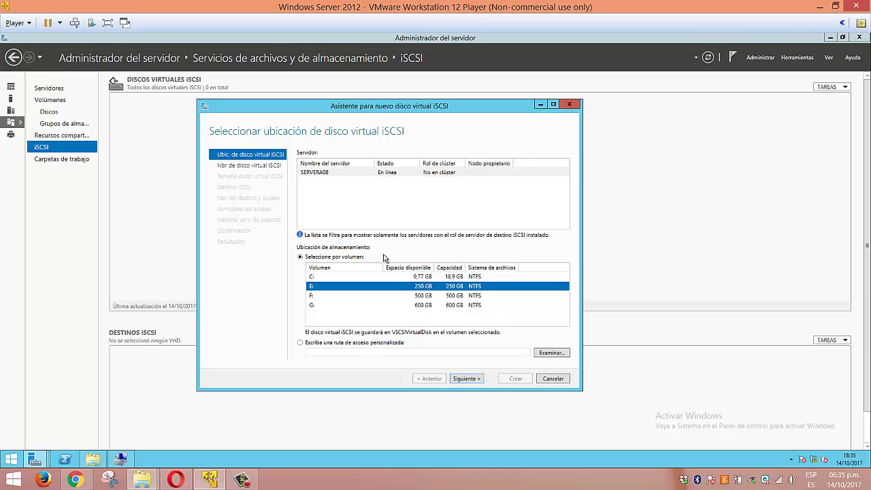
{"action": "left_click", "coordinate": [465, 379]}
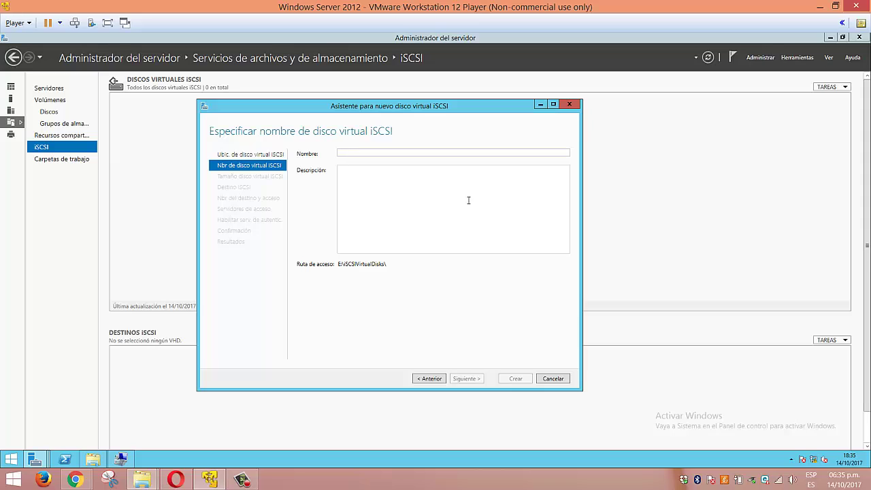
Name the iSCSI virtual disk DiscoiSCSI1, leaving the description empty, and continue to the size settings.
{"action": "type", "text": "Dis"}
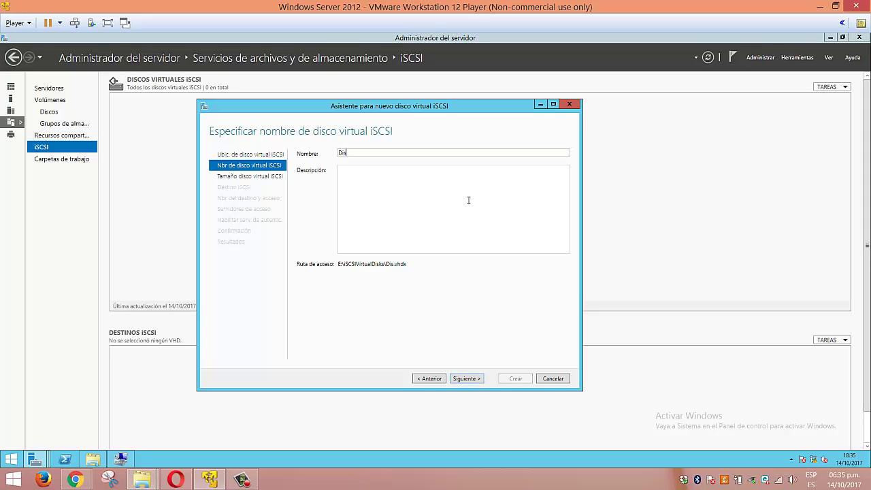
{"action": "type", "text": "coiSCSI1"}
{"action": "left_click", "coordinate": [465, 379]}
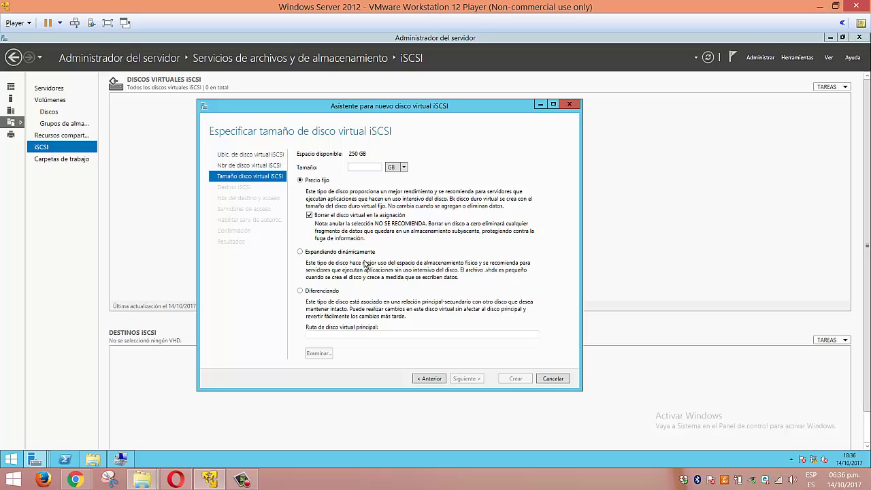
Make the iSCSI virtual disk dynamically expanding with a size of 10 GB.
{"action": "left_click", "coordinate": [301, 256]}
{"action": "type", "text": "10"}
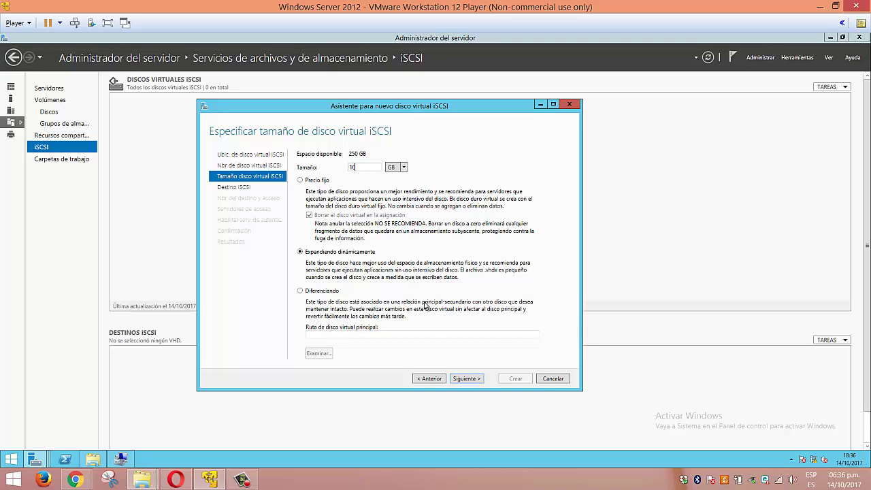
{"action": "left_click", "coordinate": [465, 383]}
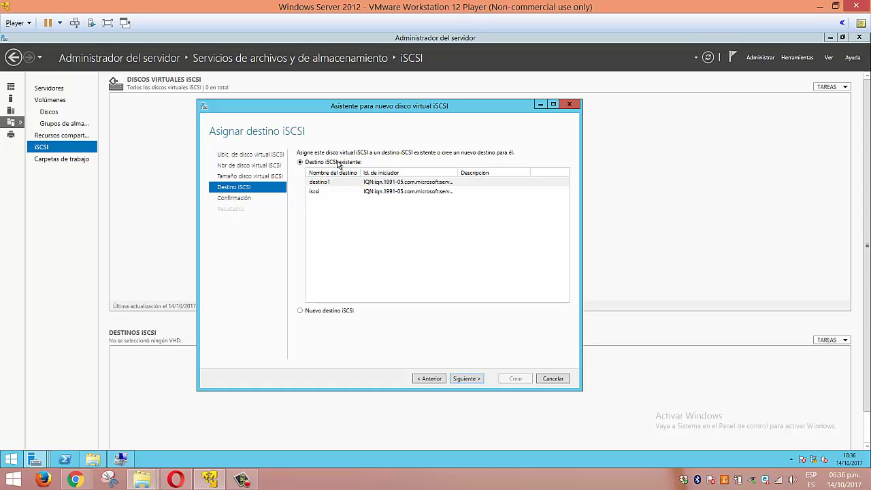
Assign the disk to the existing iSCSI target iscsi, create it, and close the wizard.
{"action": "left_click", "coordinate": [317, 194]}
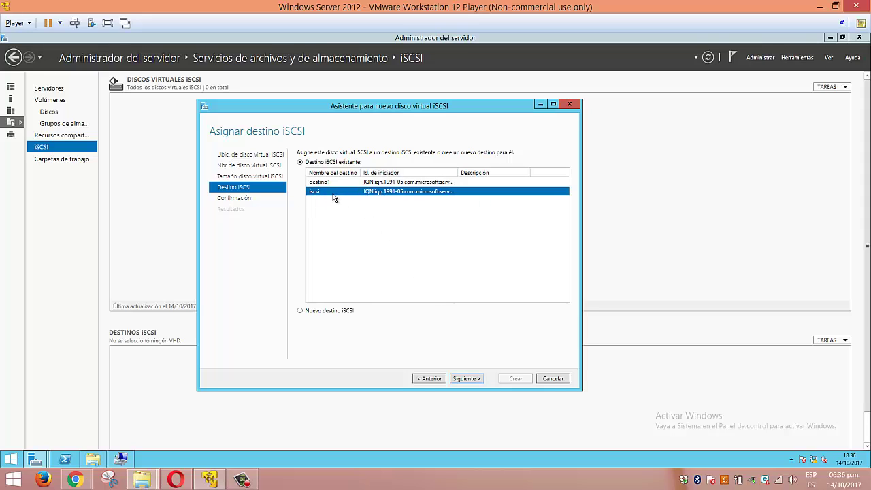
{"action": "left_click", "coordinate": [465, 380]}
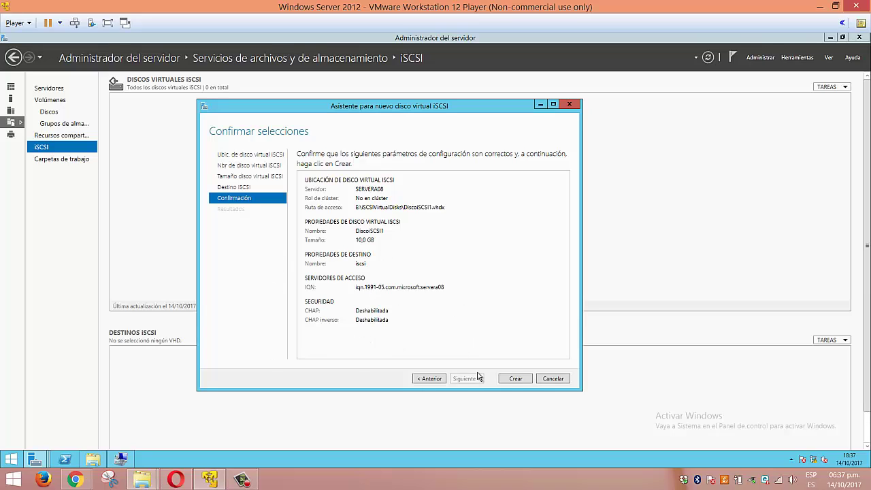
{"action": "left_click", "coordinate": [516, 378]}
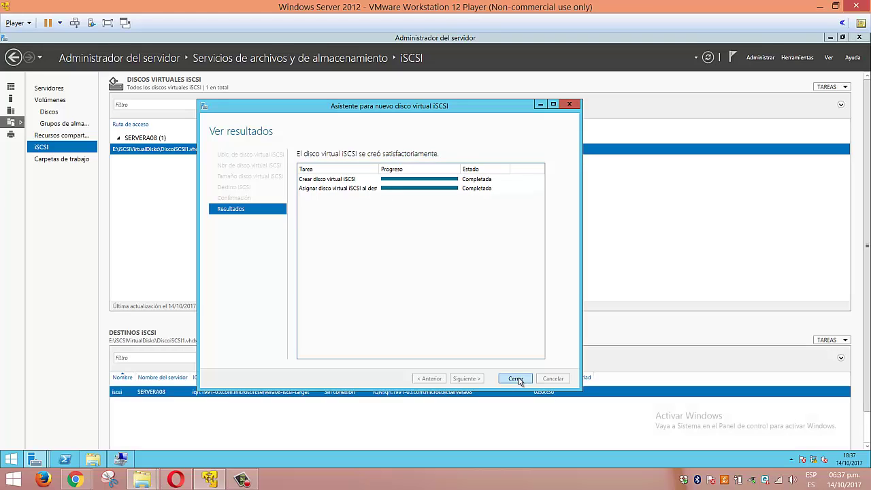
{"action": "left_click", "coordinate": [516, 379]}
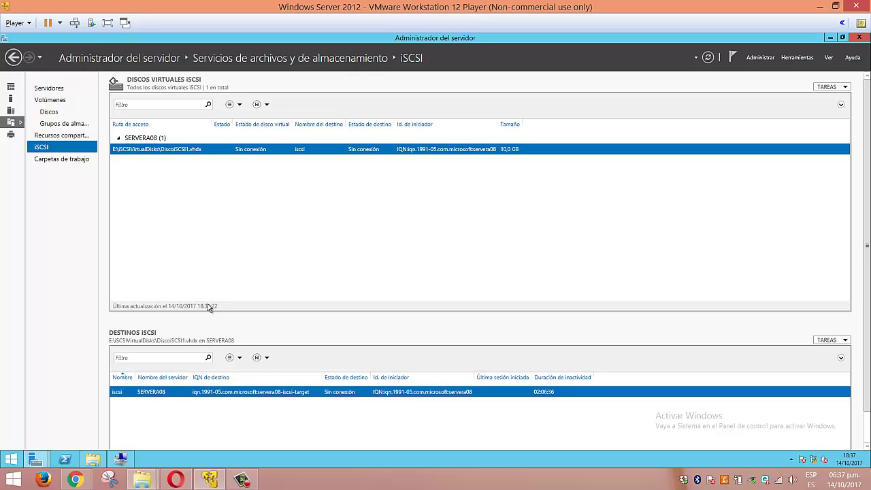
{"action": "left_click", "coordinate": [243, 480]}
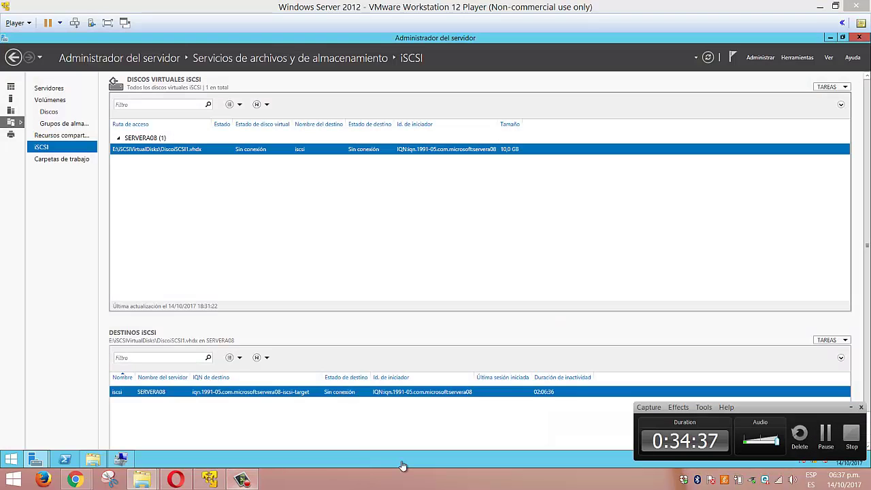